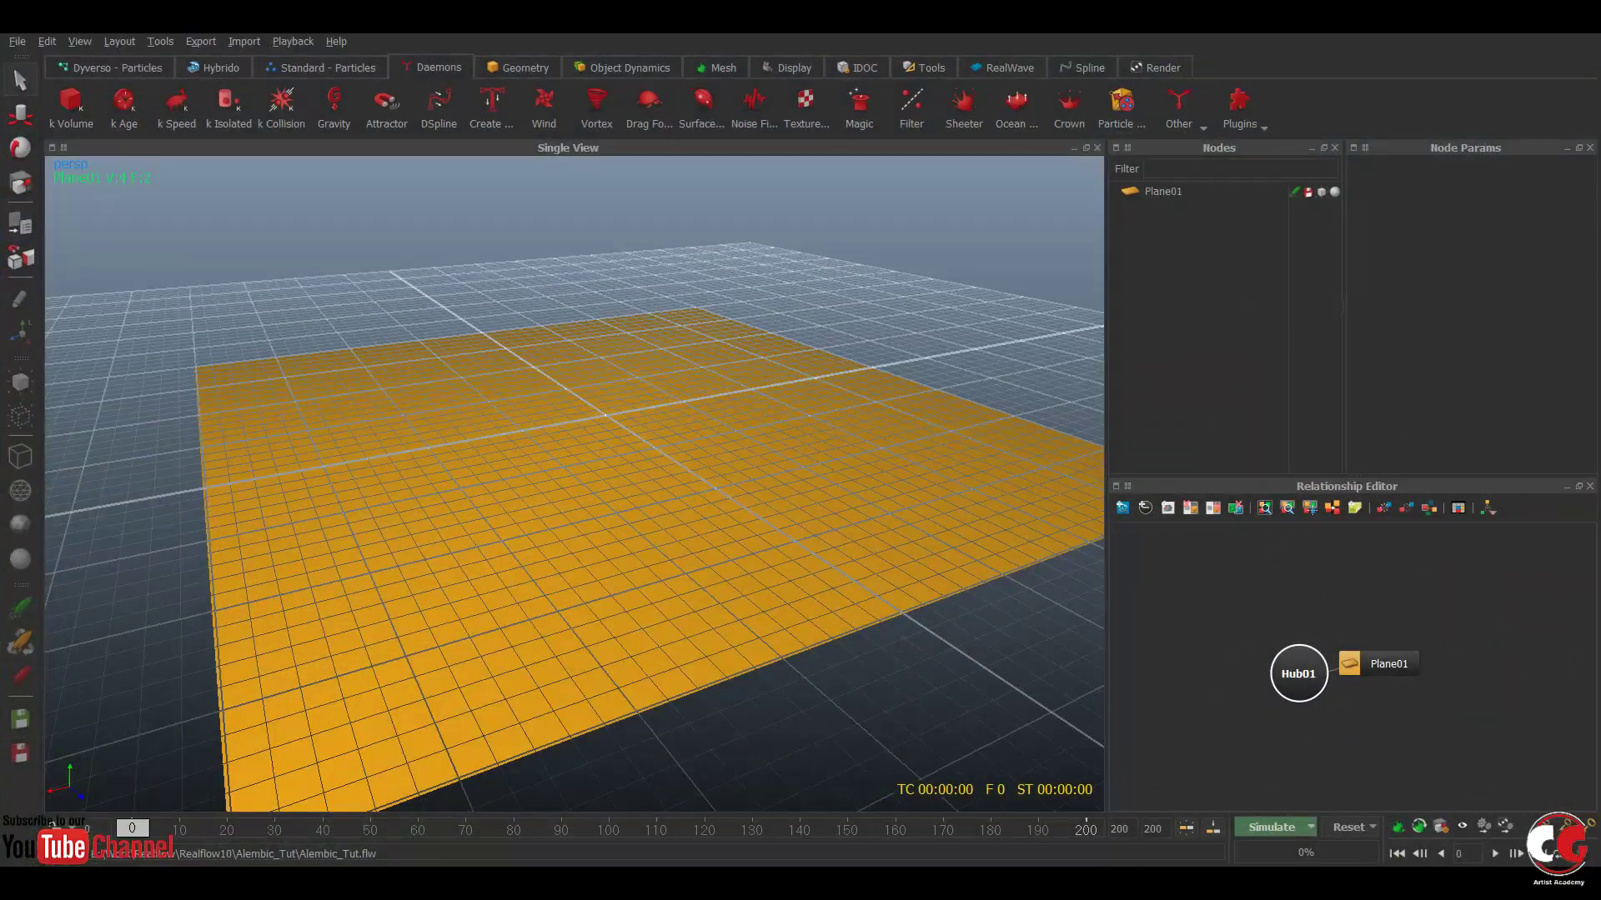
- Add a Dyverso square particle emitter at the centre of the orange ground plane
{"action": "scroll", "coordinate": [575, 483], "scroll_direction": "down", "scroll_amount": 3}
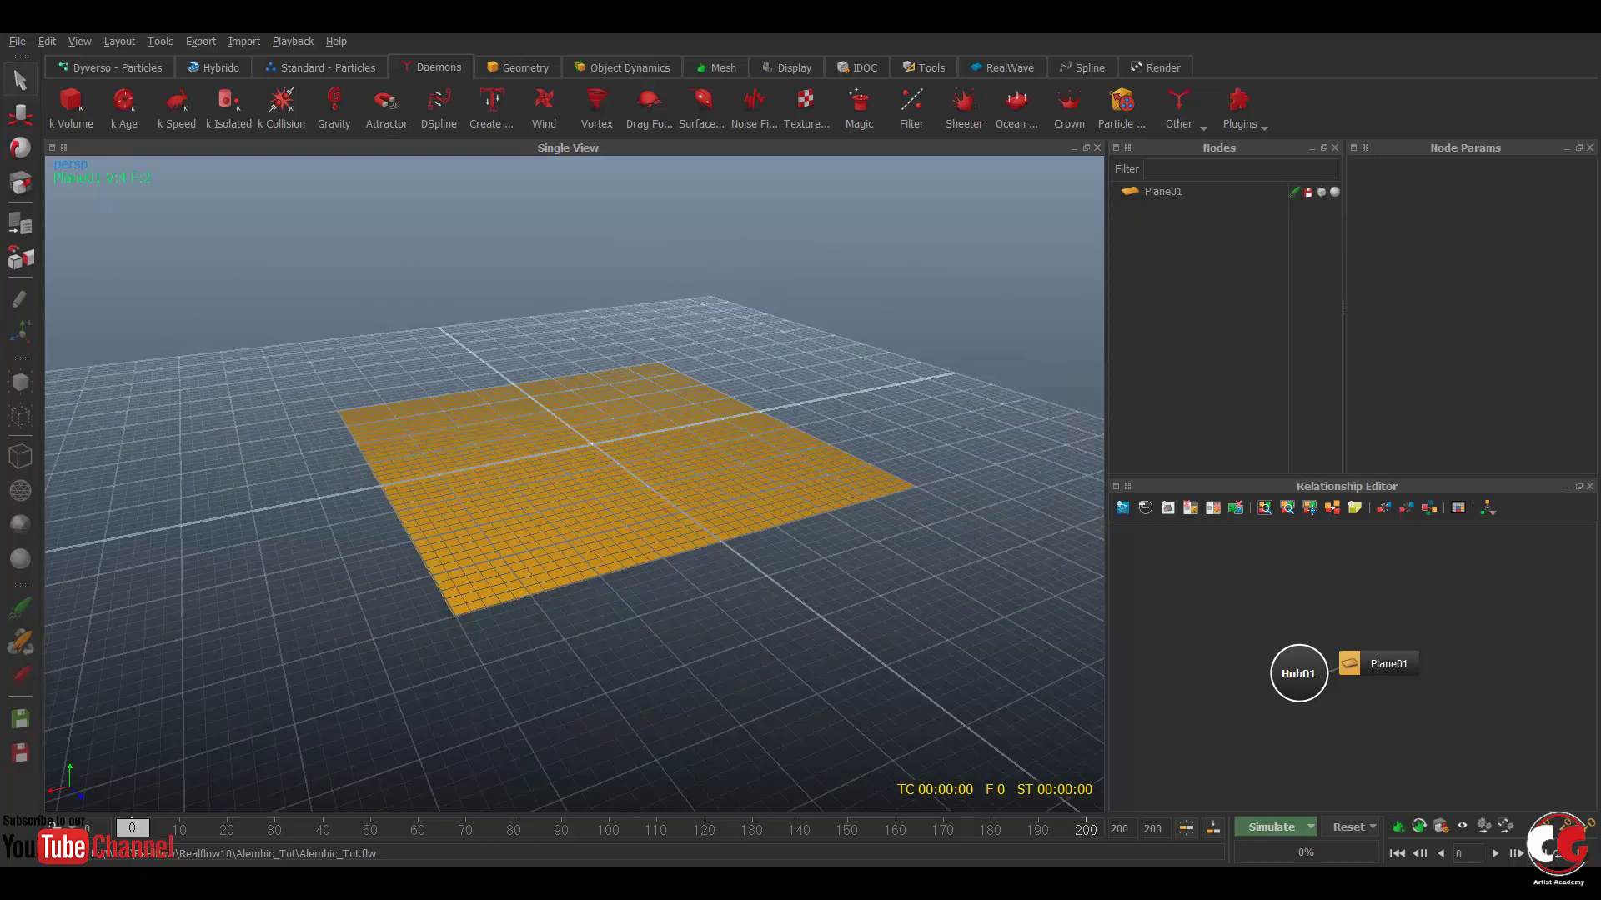
{"action": "scroll", "coordinate": [575, 484], "scroll_direction": "up", "scroll_amount": 3}
{"action": "scroll", "coordinate": [574, 484], "scroll_direction": "down", "scroll_amount": 2}
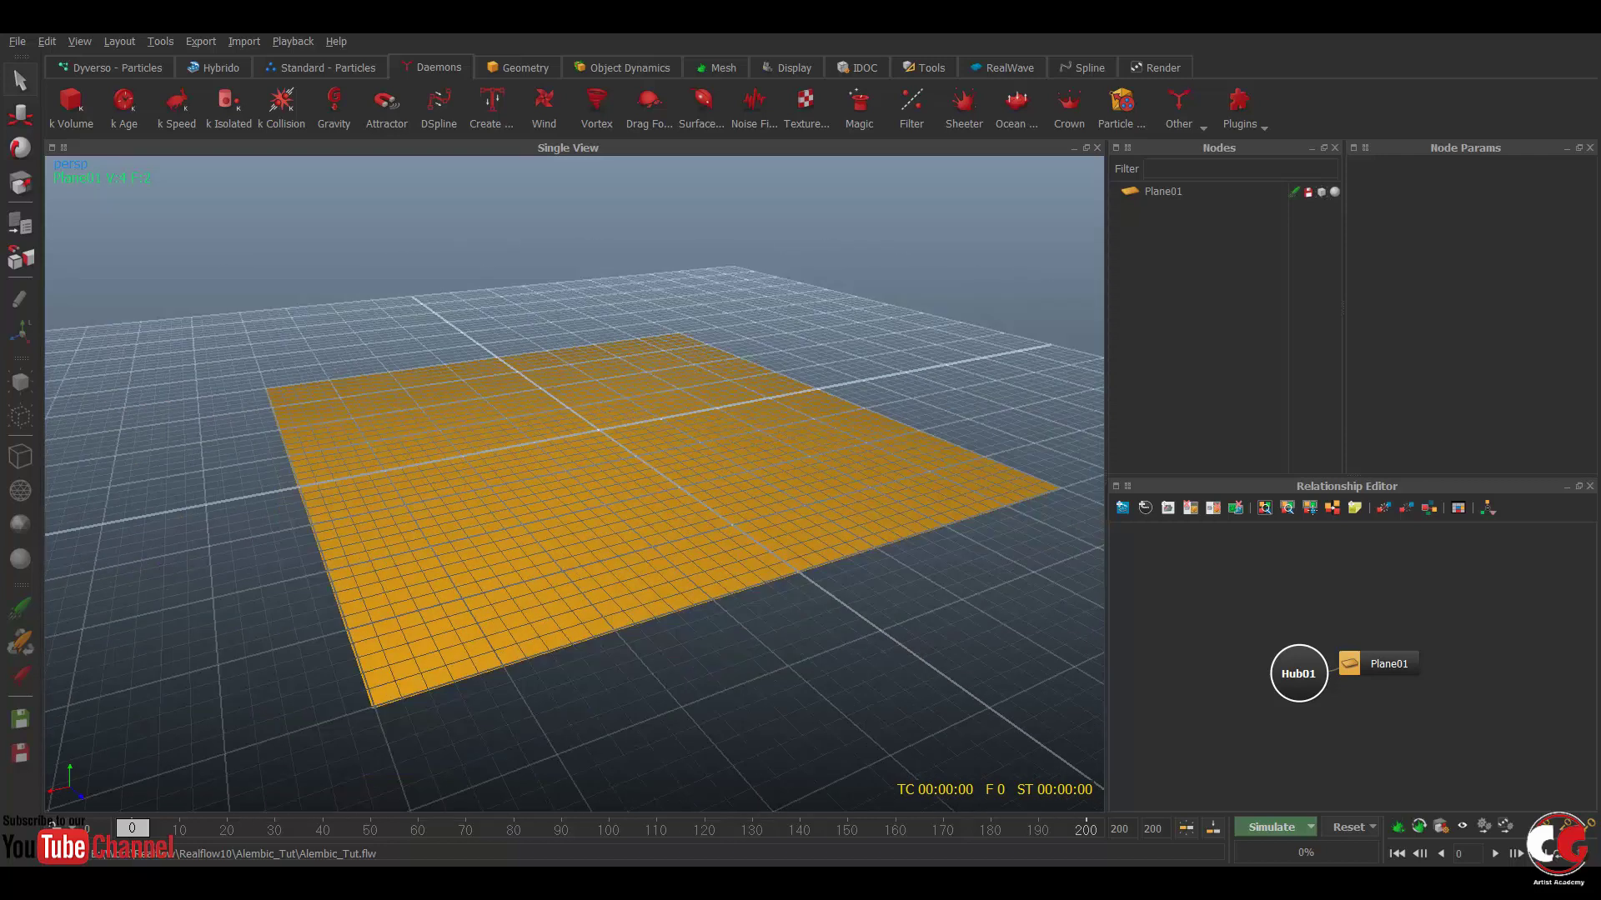
{"action": "left_click_drag", "start_coordinate": [574, 484], "coordinate": [529, 518], "text": "alt"}
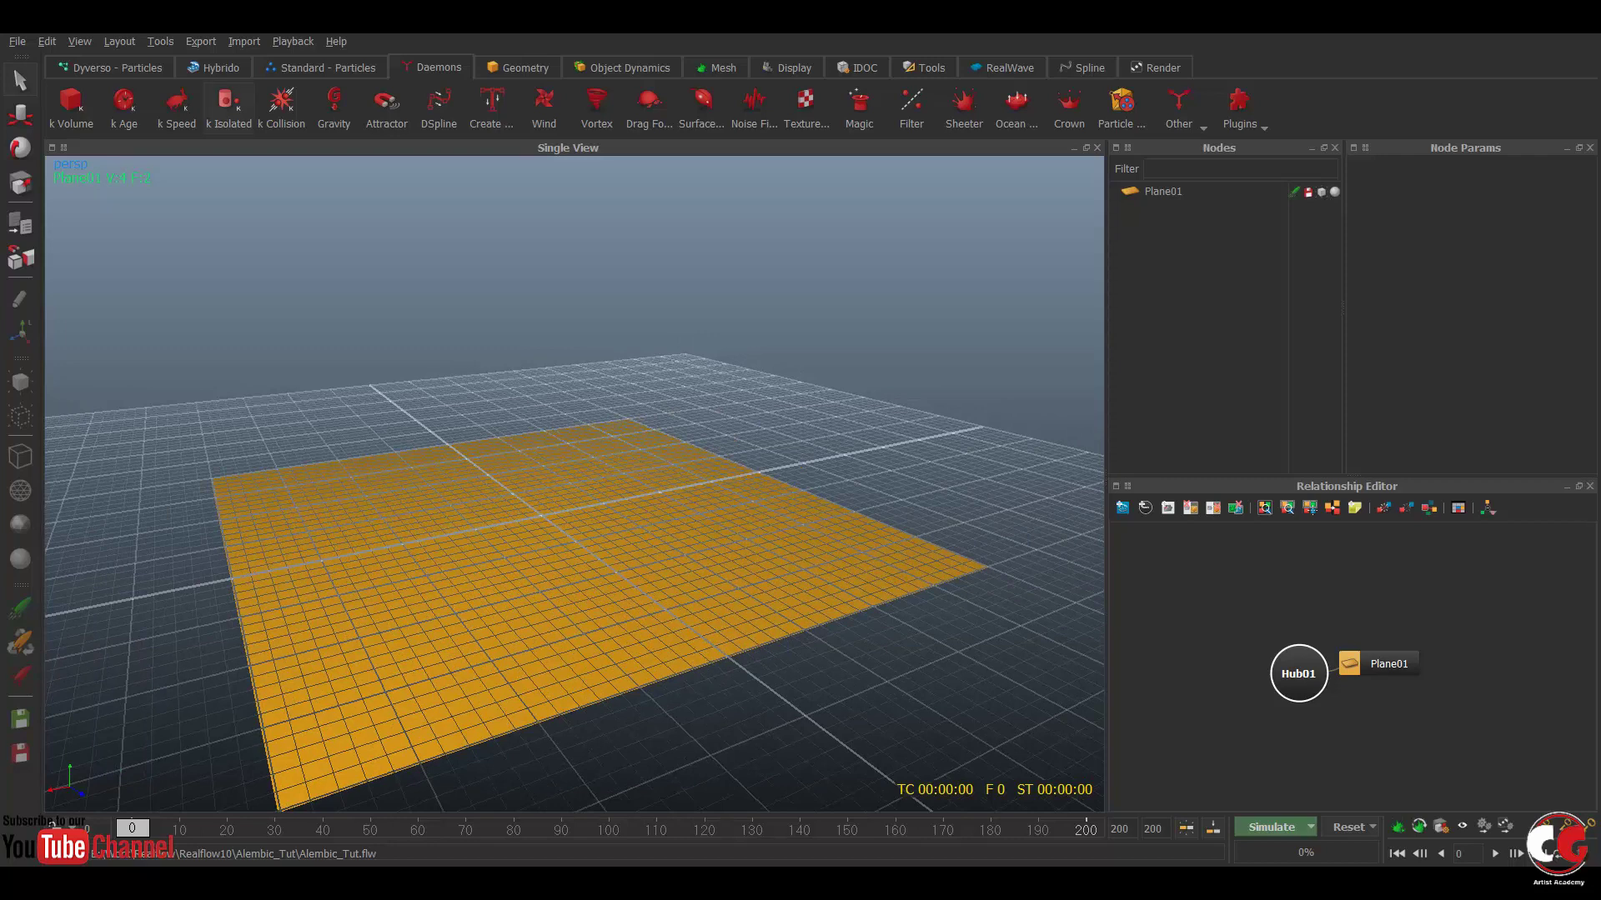
{"action": "left_click", "coordinate": [109, 67]}
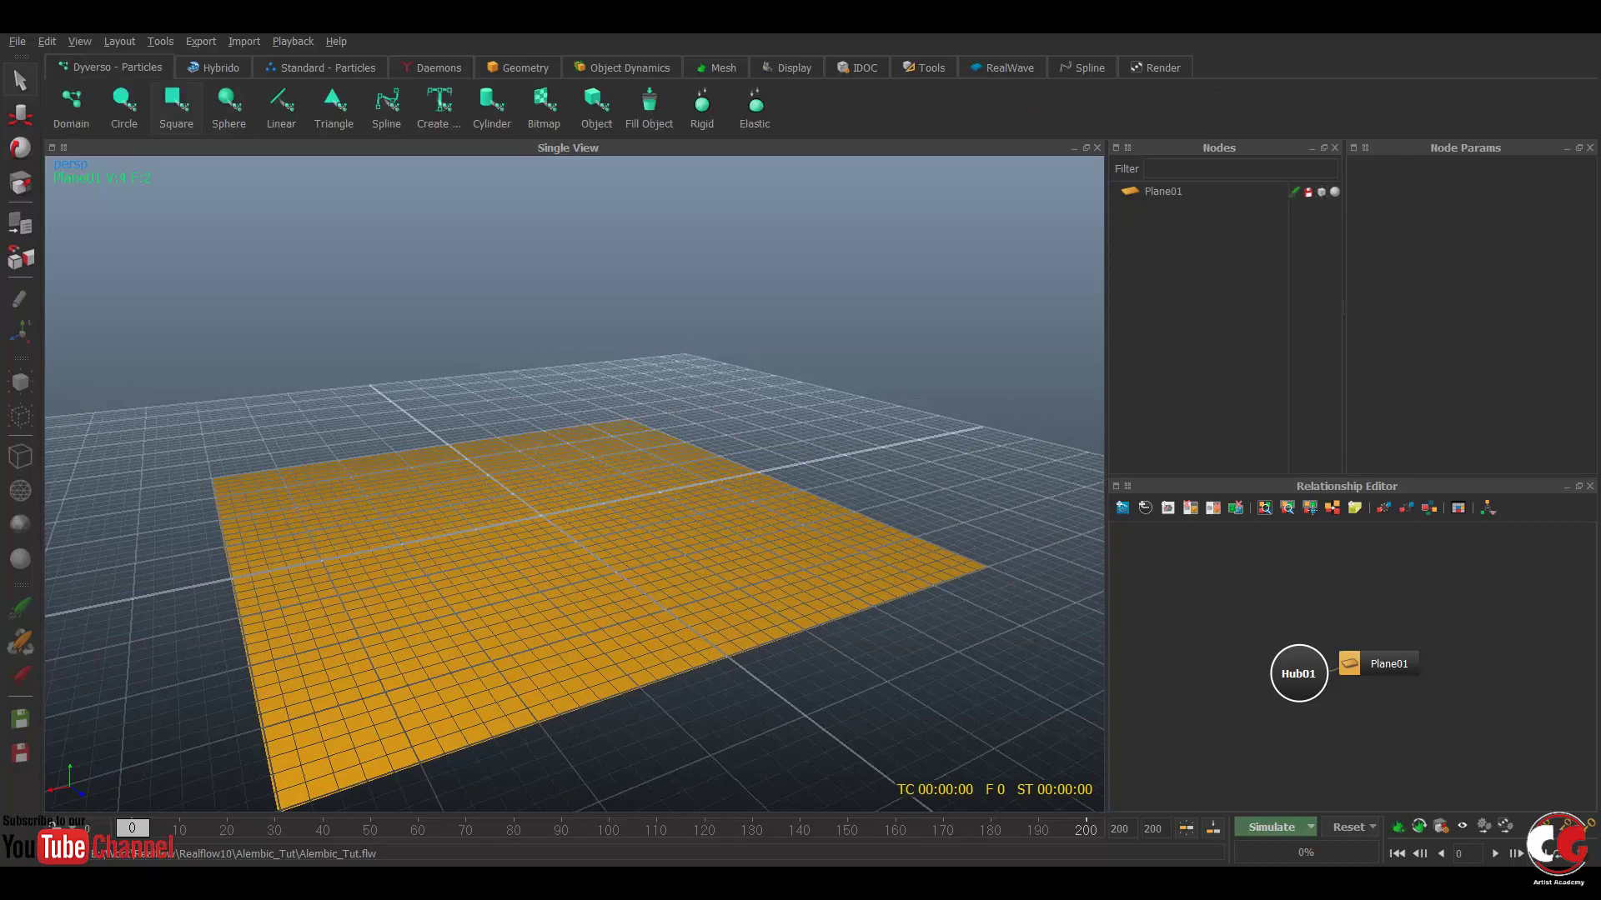
{"action": "left_click", "coordinate": [176, 104]}
{"action": "scroll", "coordinate": [576, 483], "scroll_direction": "up", "scroll_amount": 3}
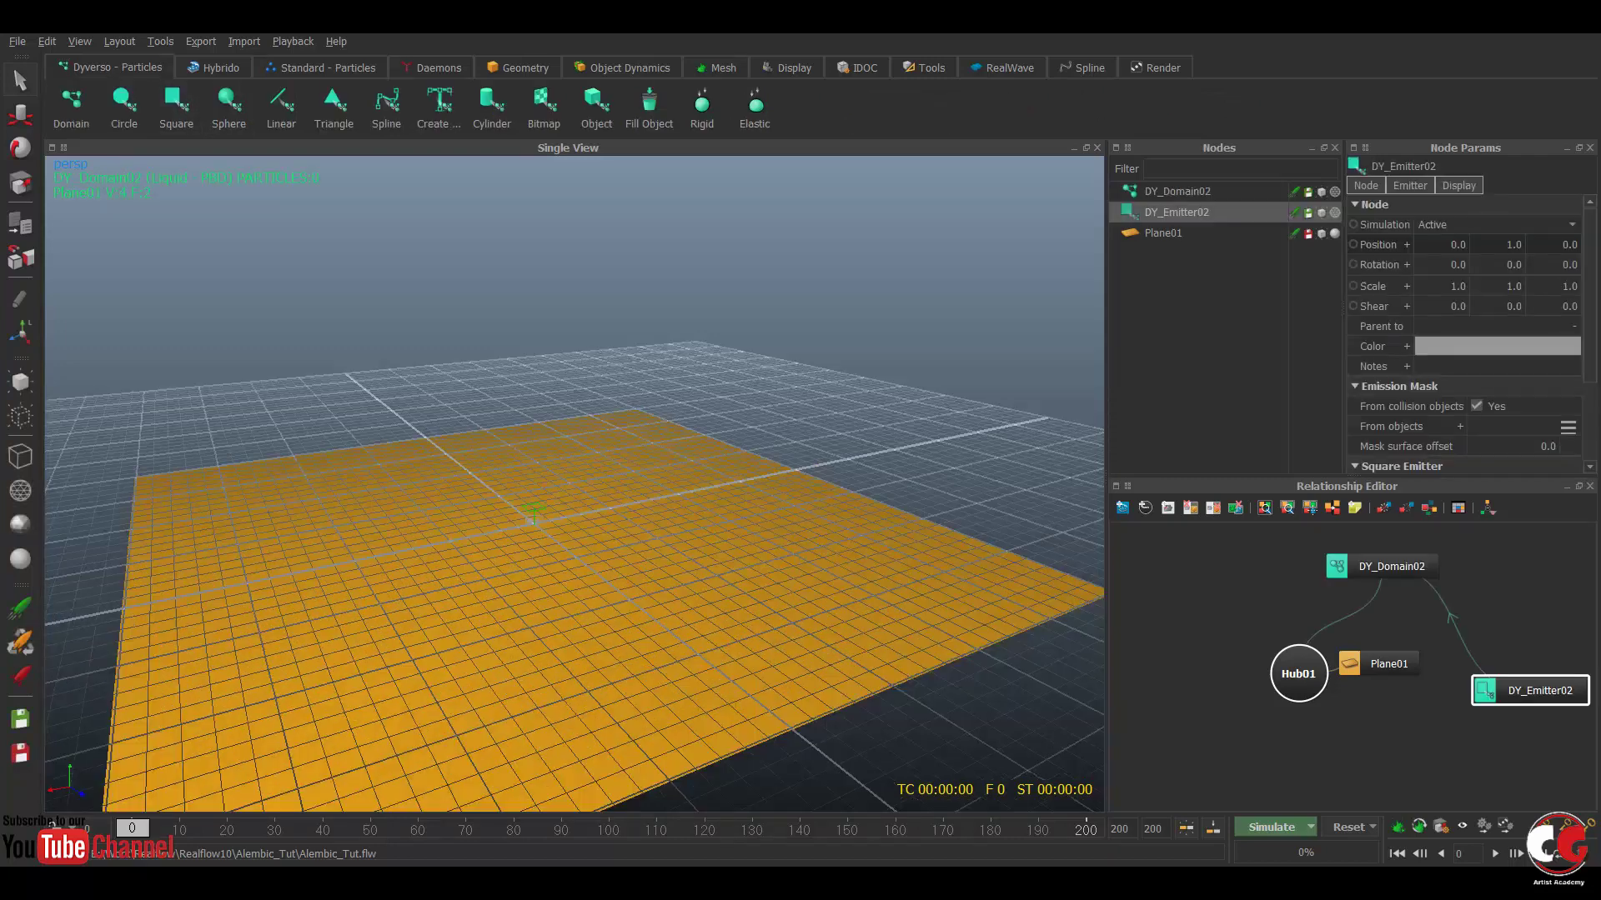
- Raise the square emitter above the plane to a Y position of about 2.68
{"action": "left_click_drag", "start_coordinate": [528, 483], "coordinate": [576, 408], "text": "alt"}
{"action": "scroll", "coordinate": [575, 483], "scroll_direction": "up", "scroll_amount": 3}
{"action": "key", "text": "w"}
{"action": "left_click_drag", "start_coordinate": [473, 412], "coordinate": [474, 330]}
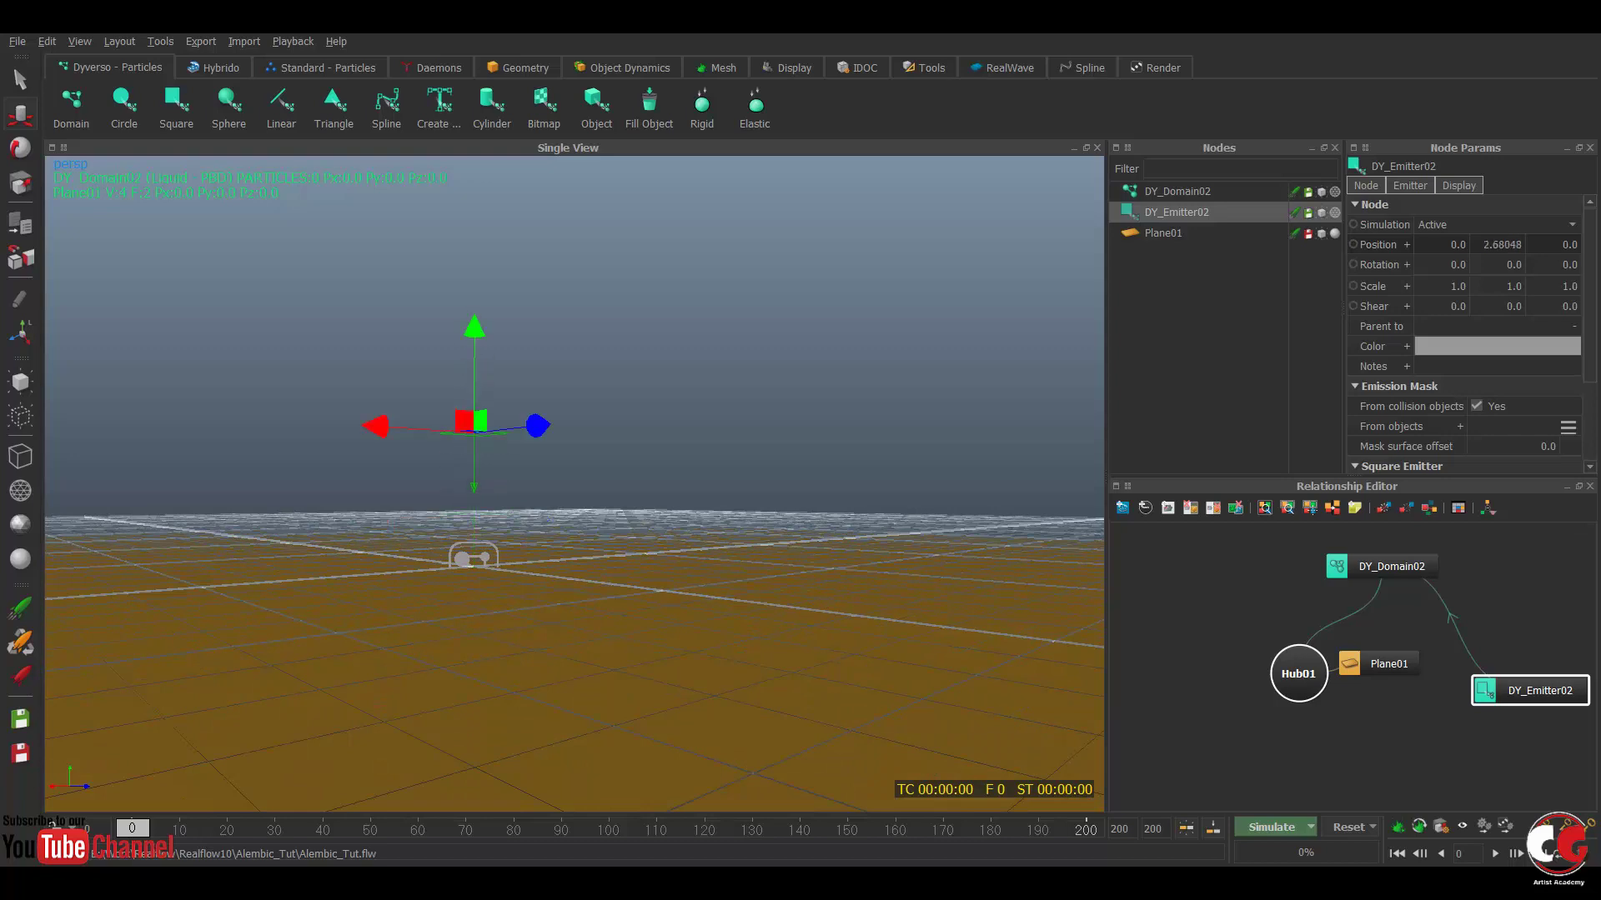
- Stretch the emitter along Z to a scale of about 5.76 and raise it to a Y position of about 6.23
{"action": "left_click_drag", "start_coordinate": [575, 416], "coordinate": [626, 434], "text": "alt"}
{"action": "scroll", "coordinate": [576, 484], "scroll_direction": "down", "scroll_amount": 3}
{"action": "key", "text": "r"}
{"action": "key", "text": "w"}
{"action": "key", "text": "w"}
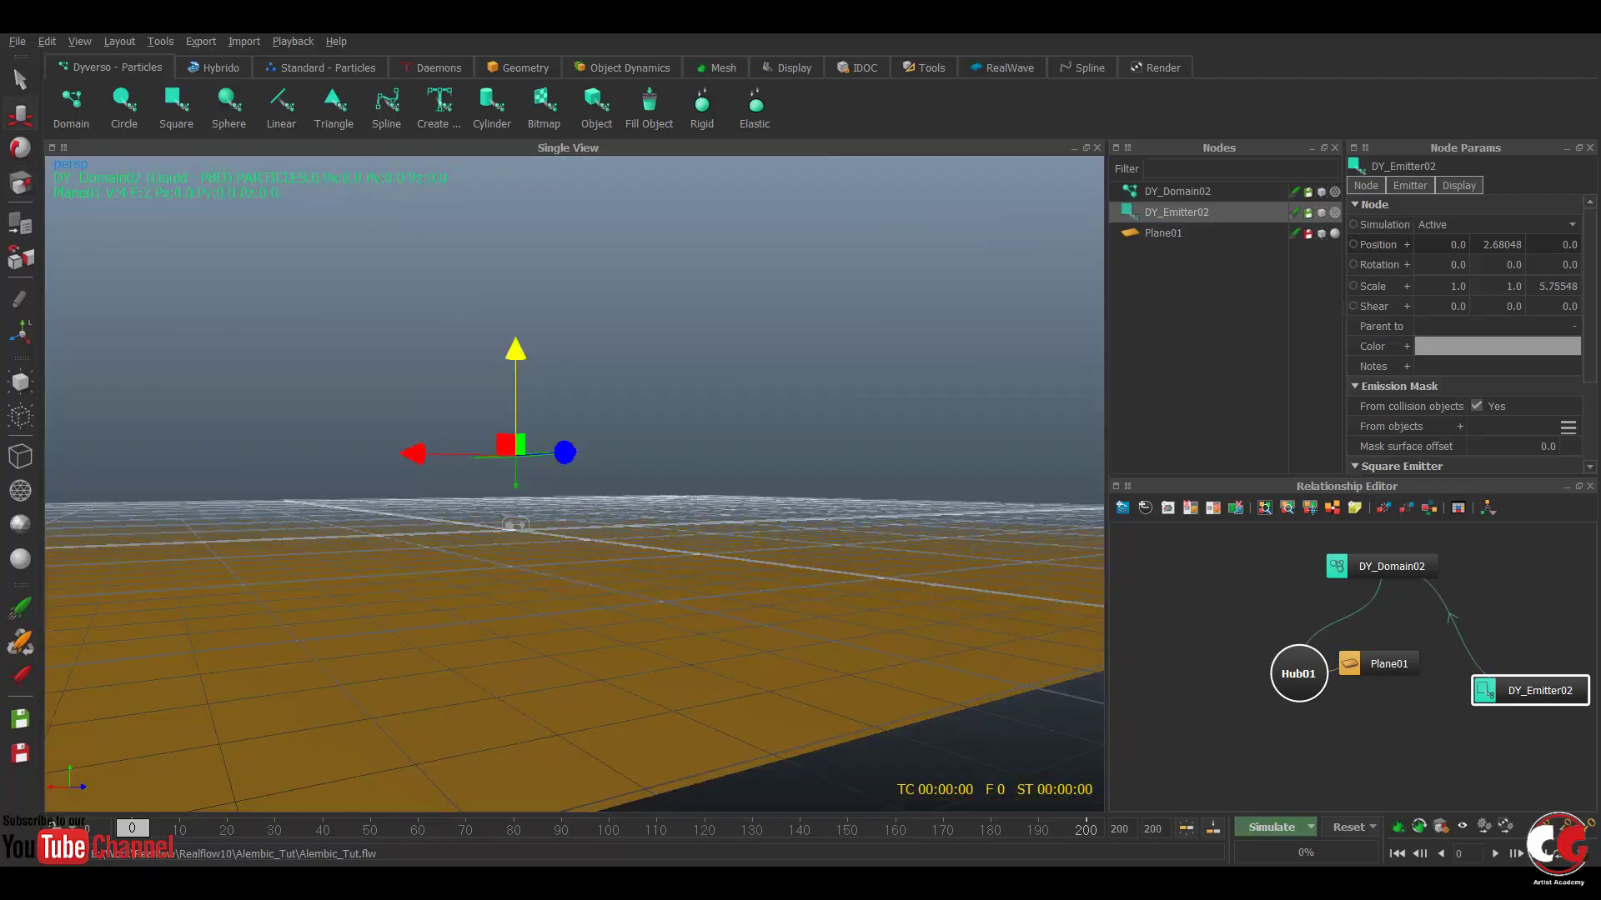
{"action": "left_click_drag", "start_coordinate": [515, 350], "coordinate": [515, 242]}
{"action": "left_click_drag", "start_coordinate": [625, 434], "coordinate": [598, 467], "text": "alt"}
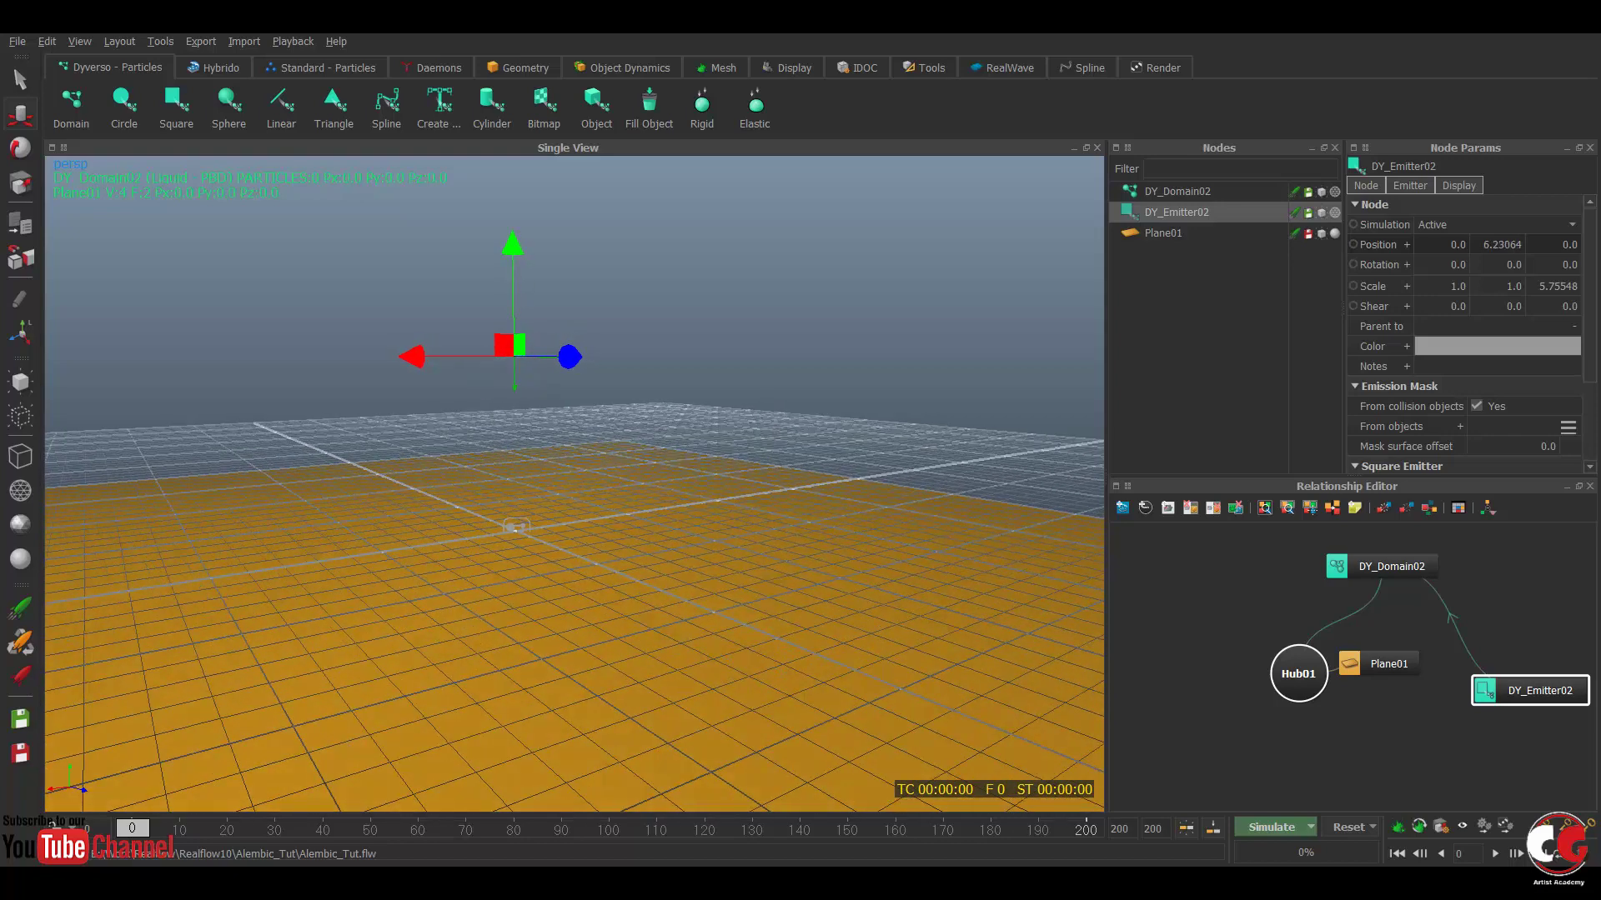
- Add a Gravity daemon to the scene and hide it in the viewport
{"action": "left_click", "coordinate": [430, 68]}
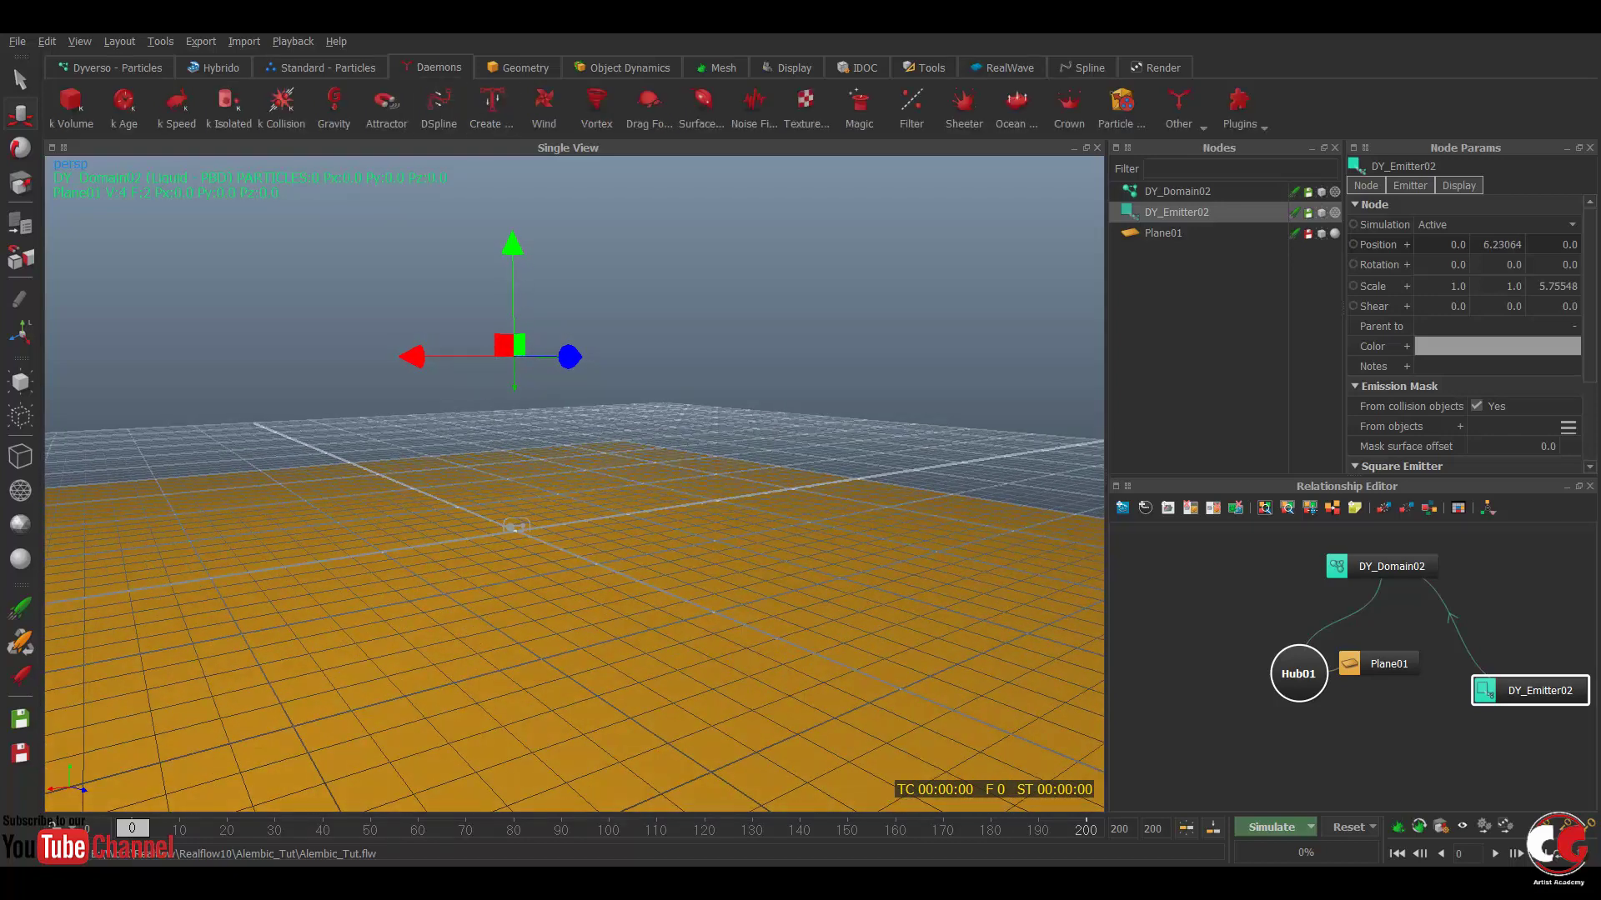
{"action": "left_click", "coordinate": [334, 106]}
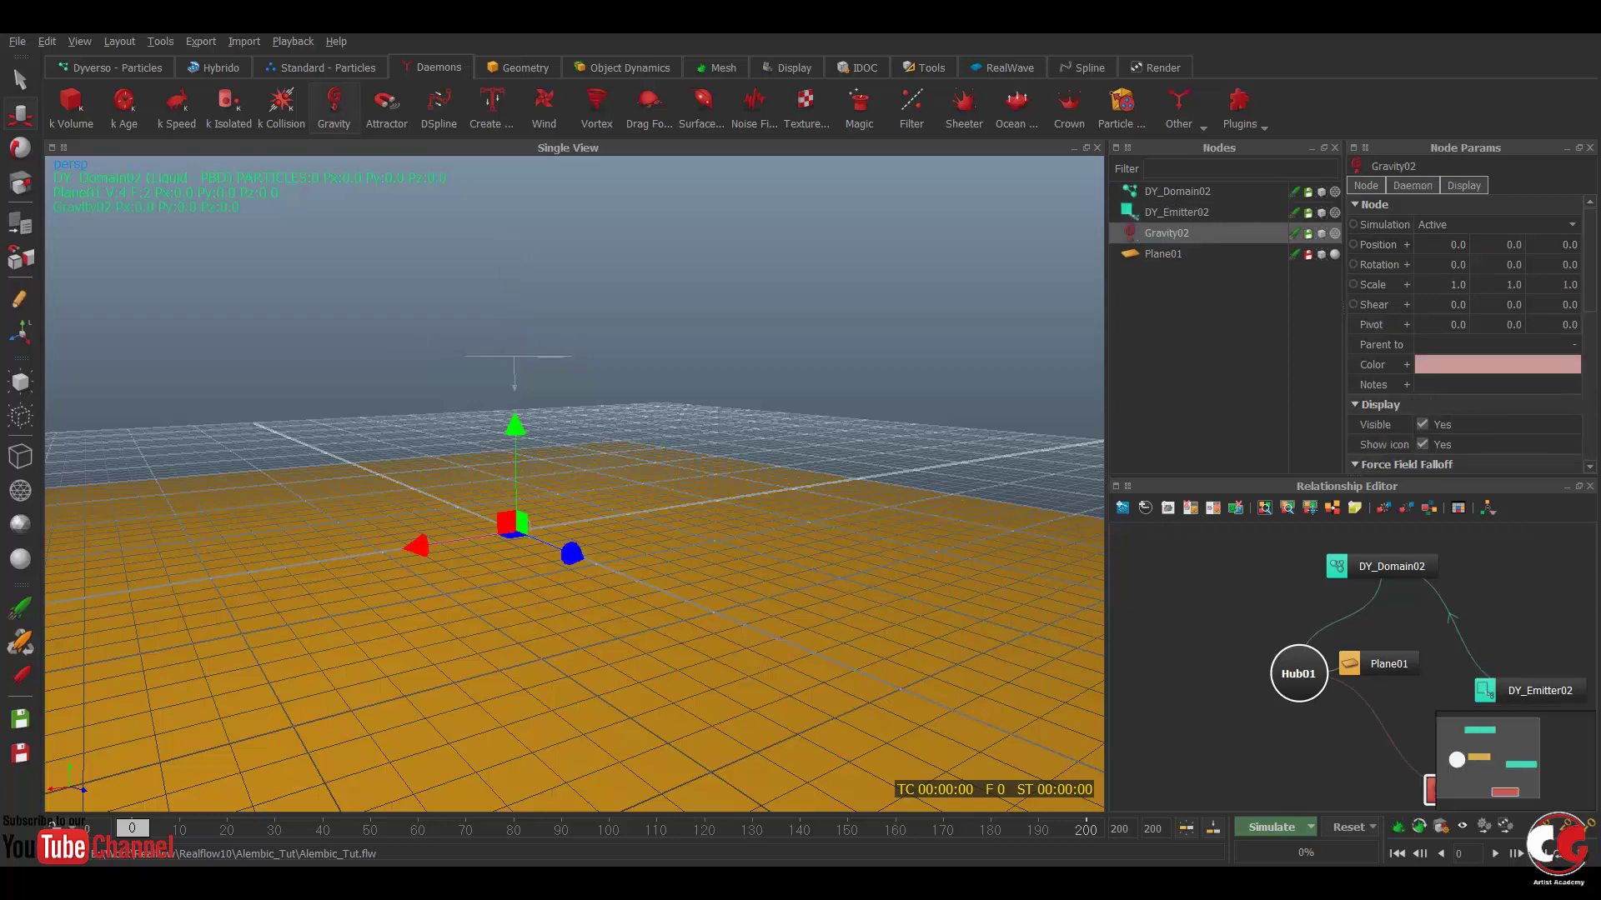
{"action": "left_click_drag", "start_coordinate": [575, 467], "coordinate": [562, 500], "text": "alt"}
{"action": "key", "text": "h"}
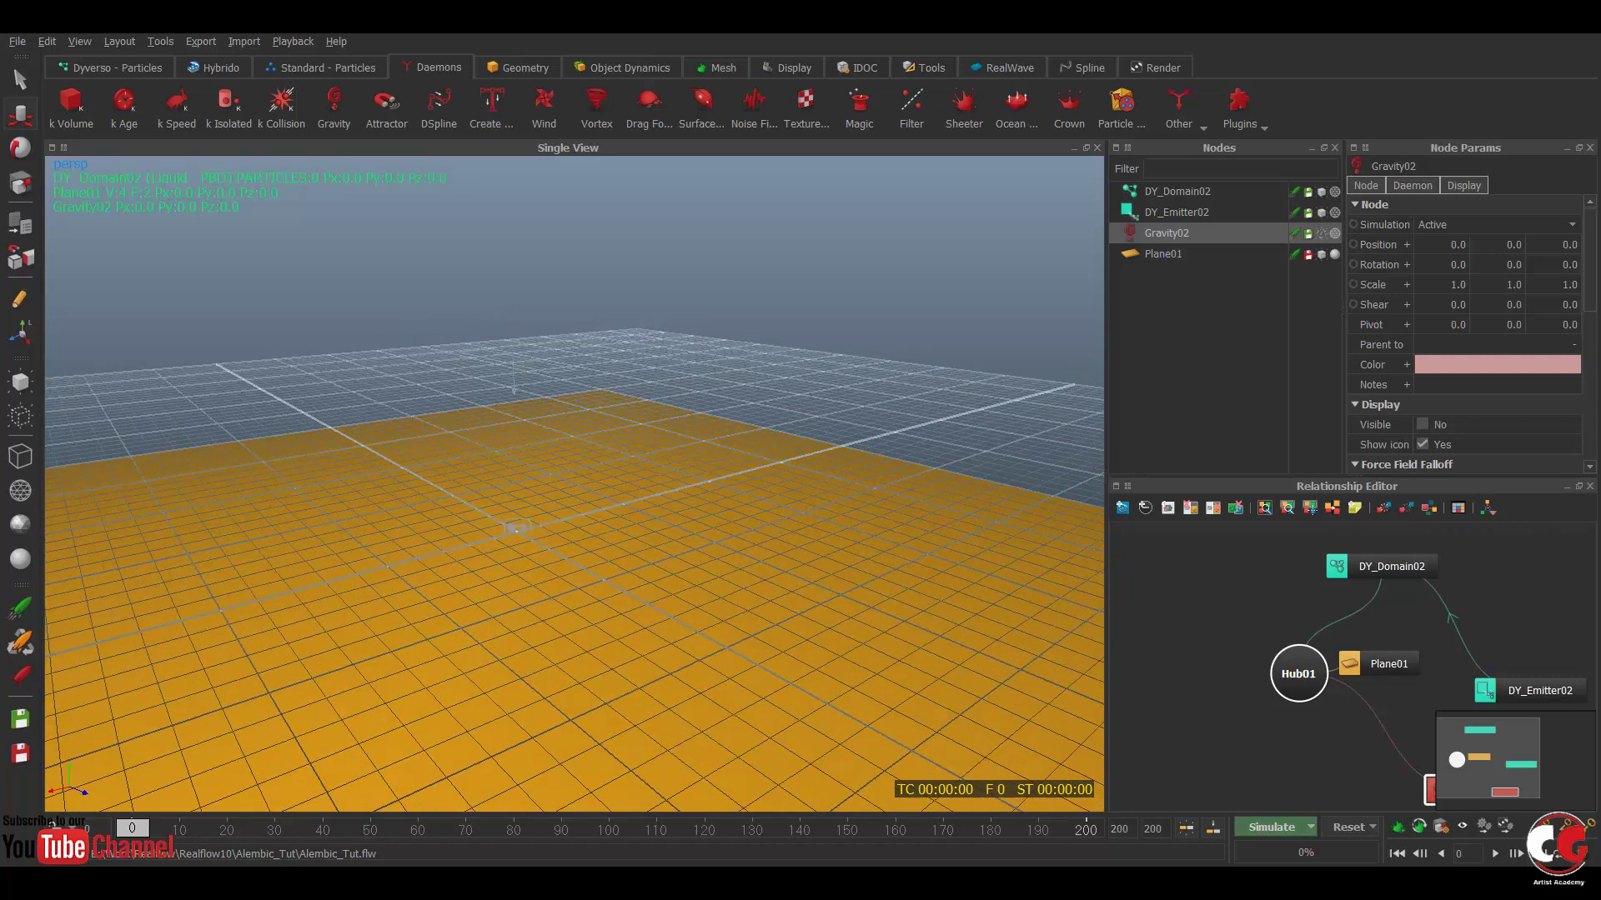
- Run a test simulation of the liquid falling onto the plane up to frame 84, then reset the simulation data
{"action": "key", "text": "ctrl+a"}
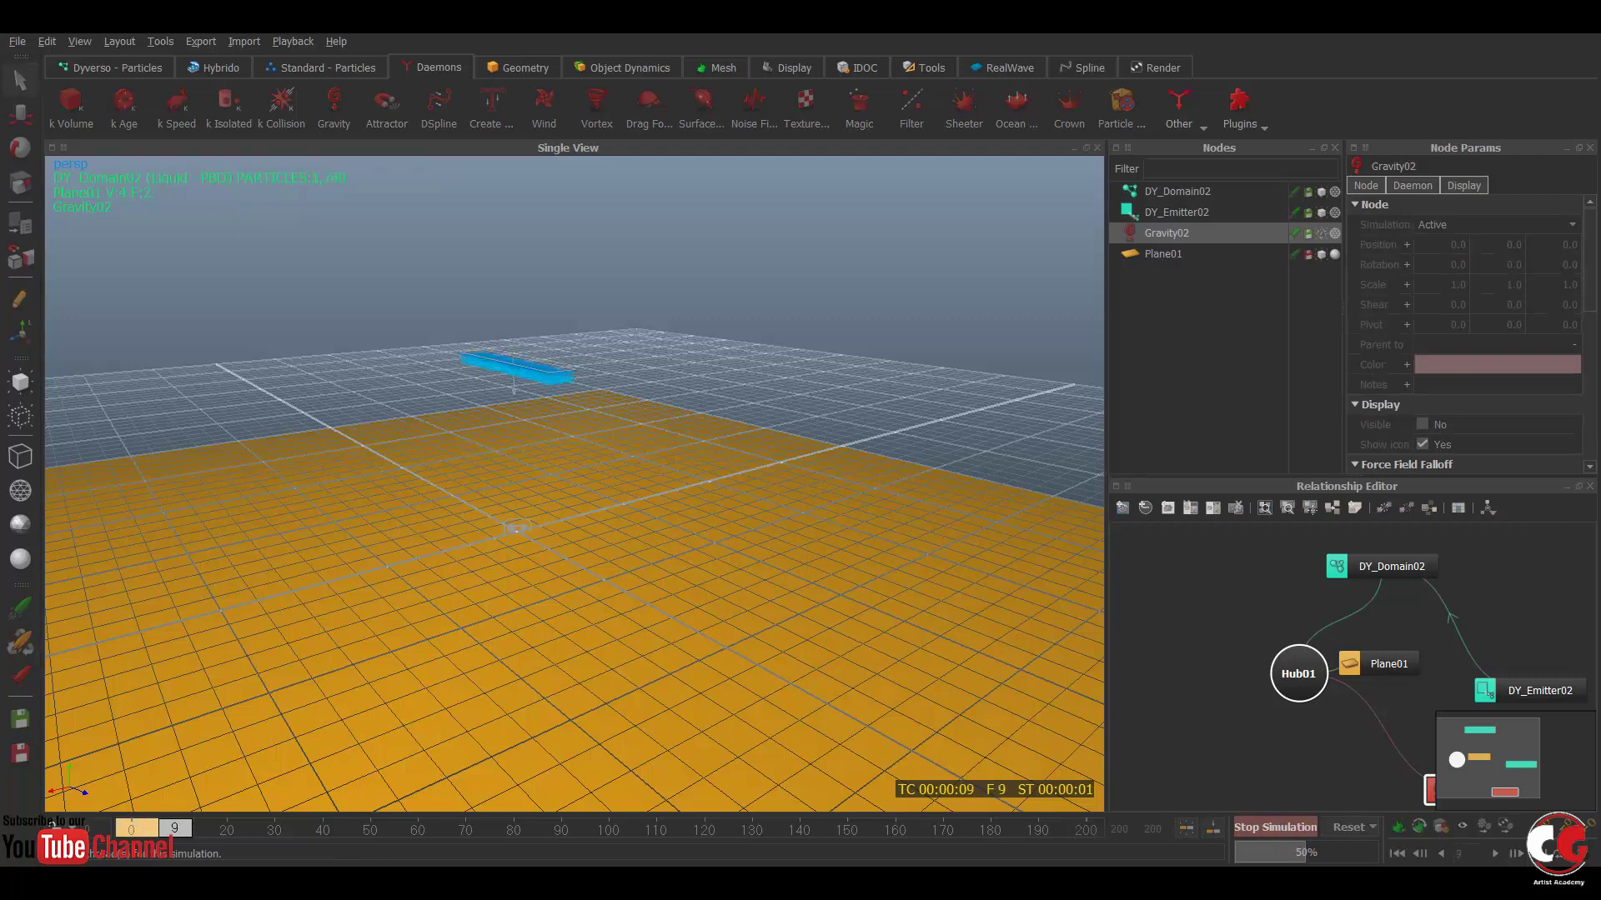
{"action": "left_click_drag", "start_coordinate": [575, 534], "coordinate": [575, 501], "text": "alt"}
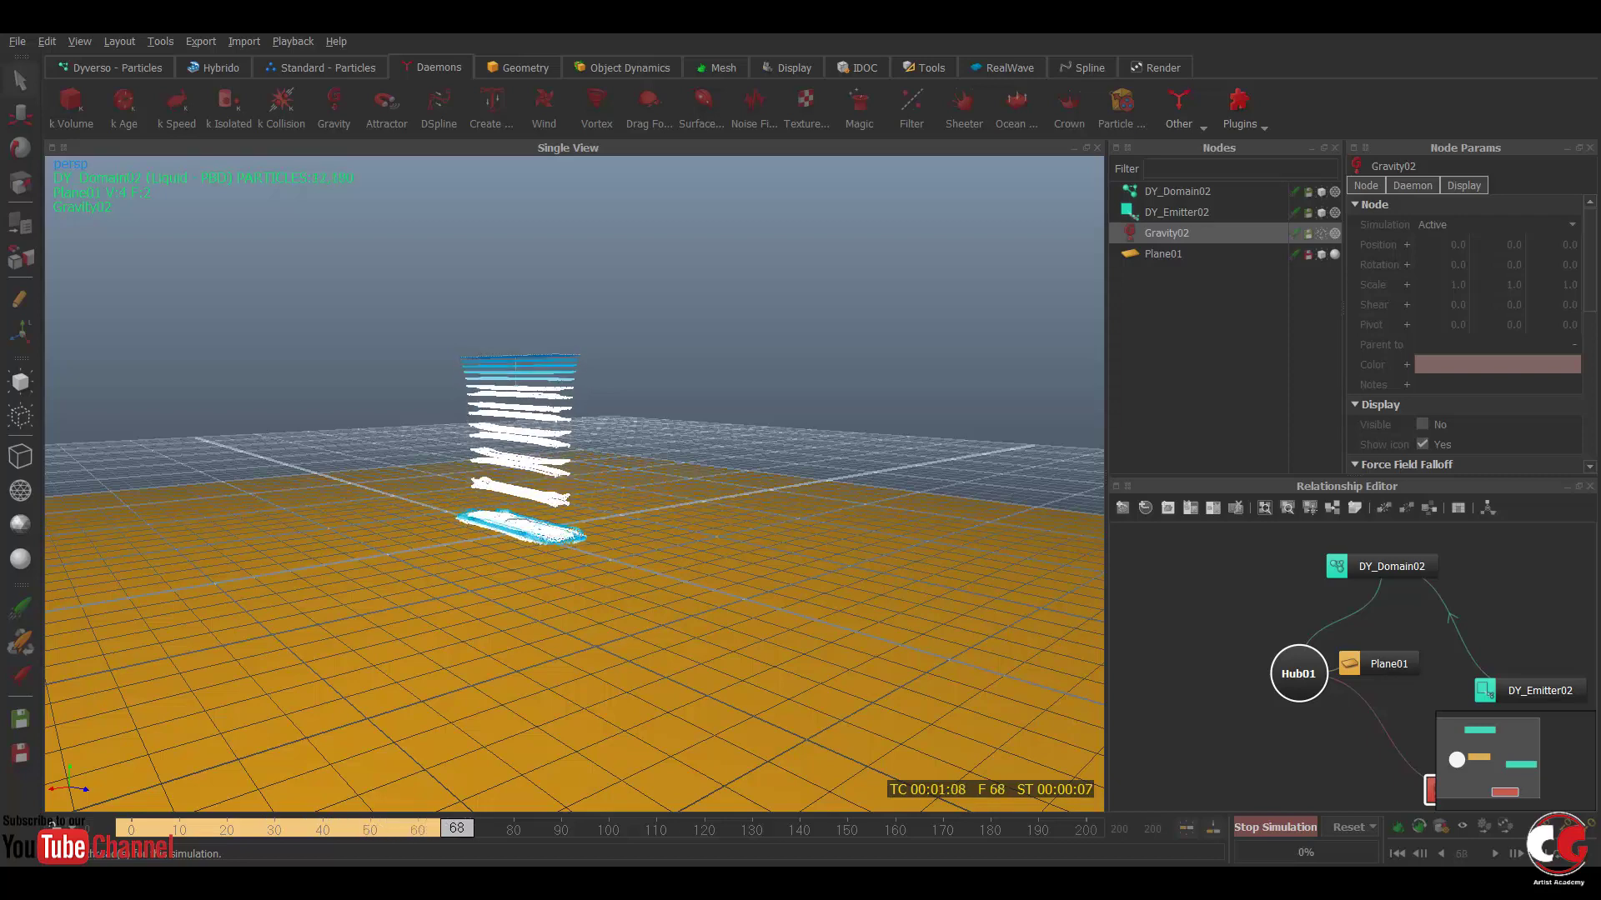
{"action": "key", "text": "Escape"}
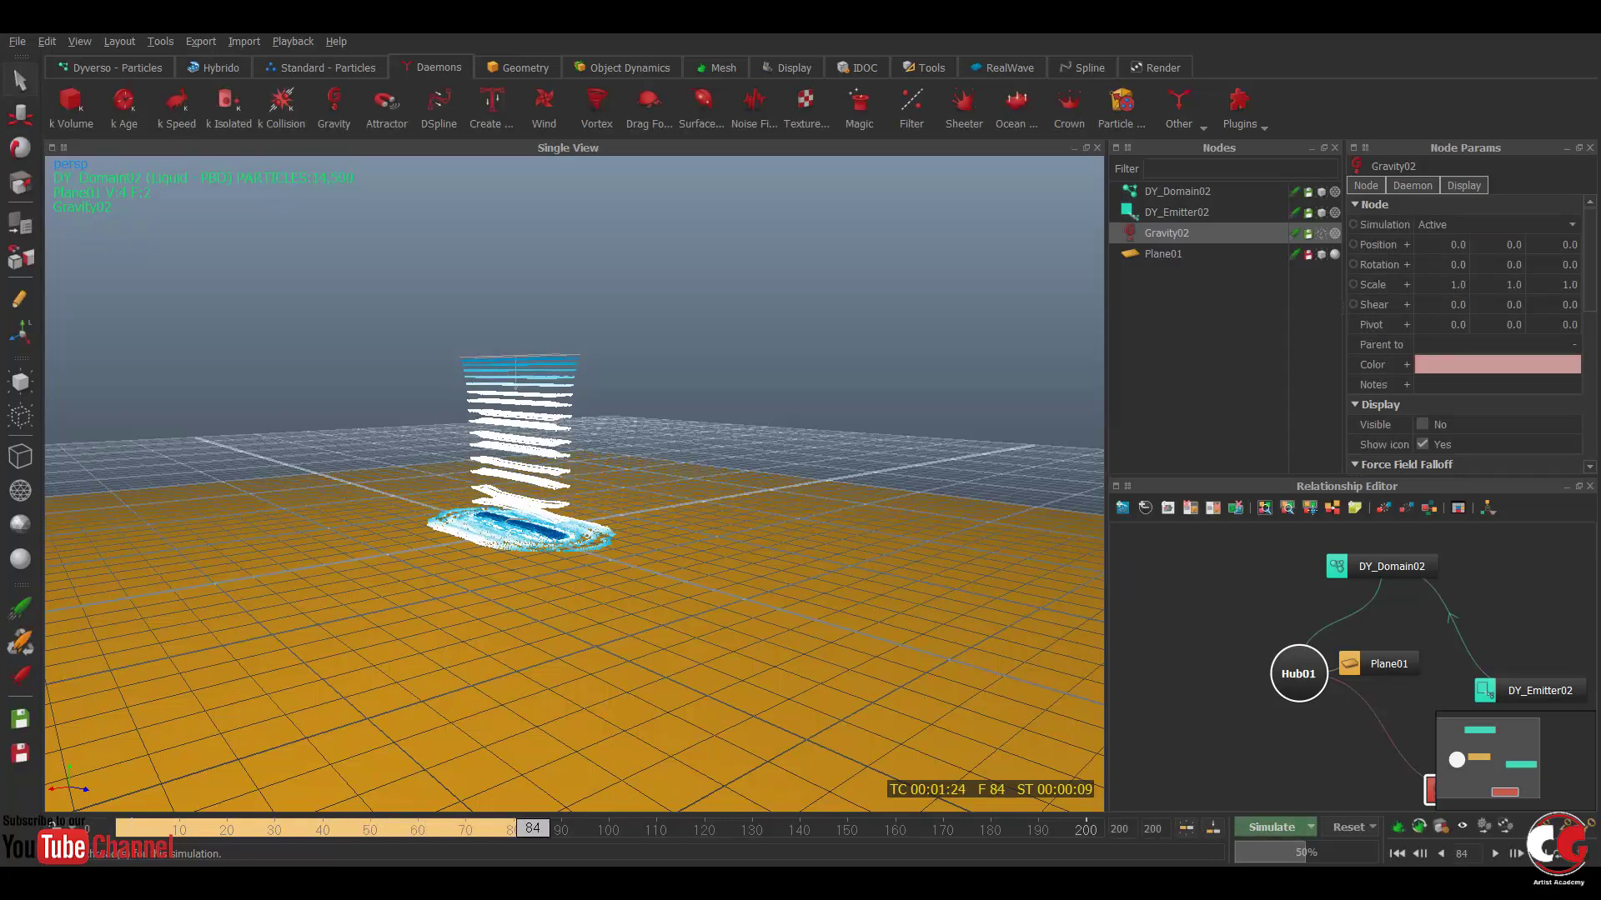
{"action": "key", "text": "ctrl+r"}
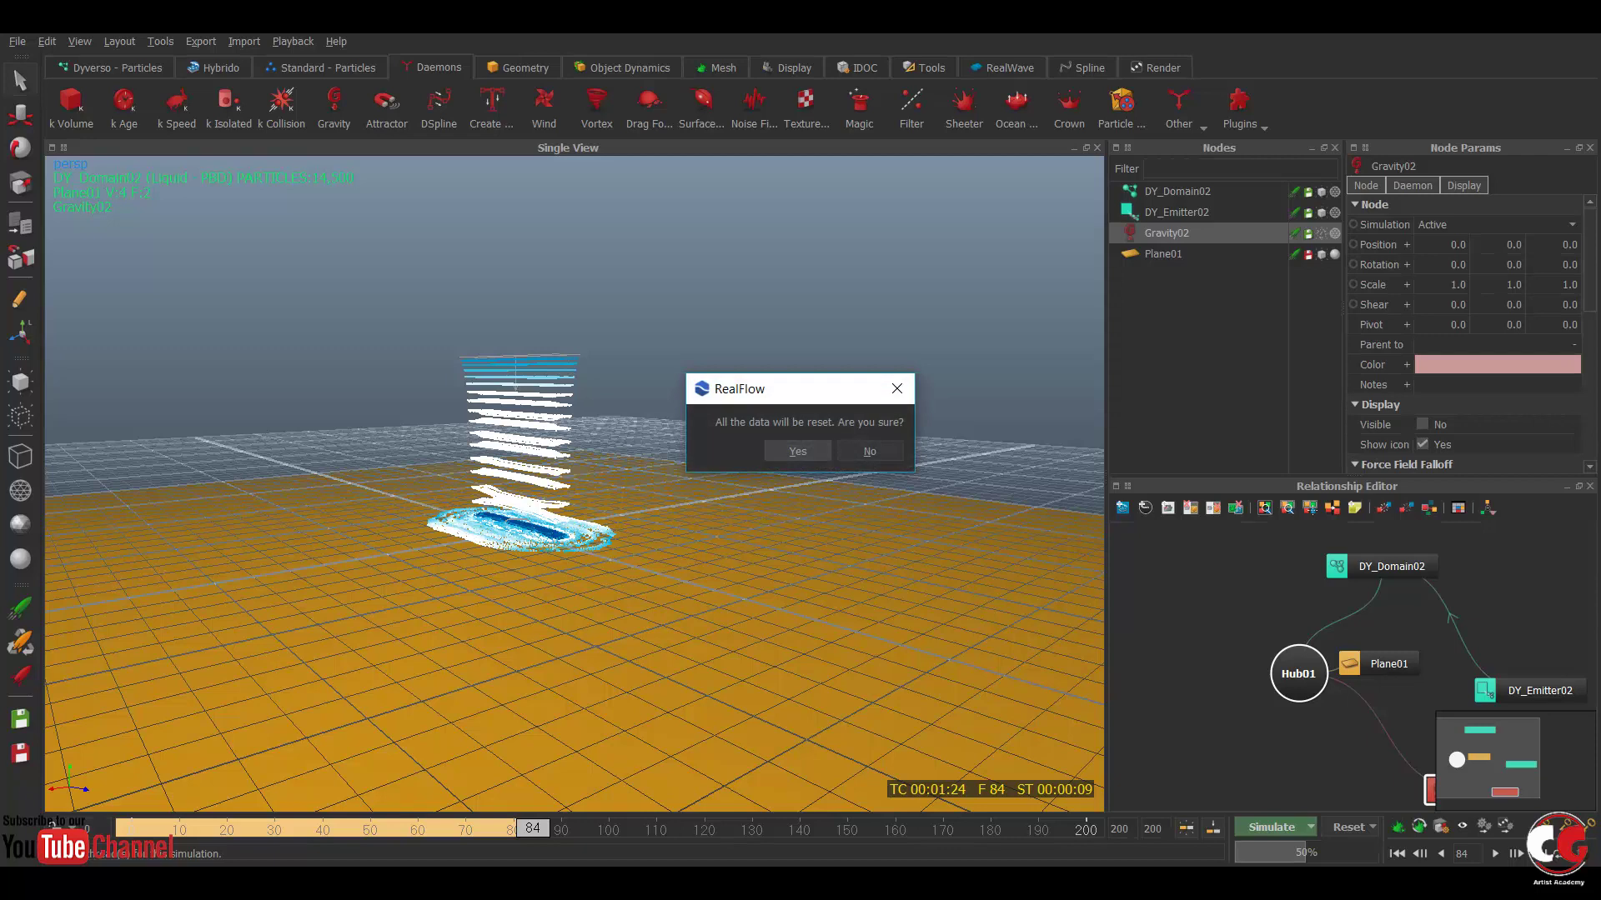
{"action": "key", "text": "Return"}
- Set the particle type of the fluid domain to Viscous
{"action": "left_click_drag", "start_coordinate": [574, 483], "coordinate": [620, 520], "text": "alt"}
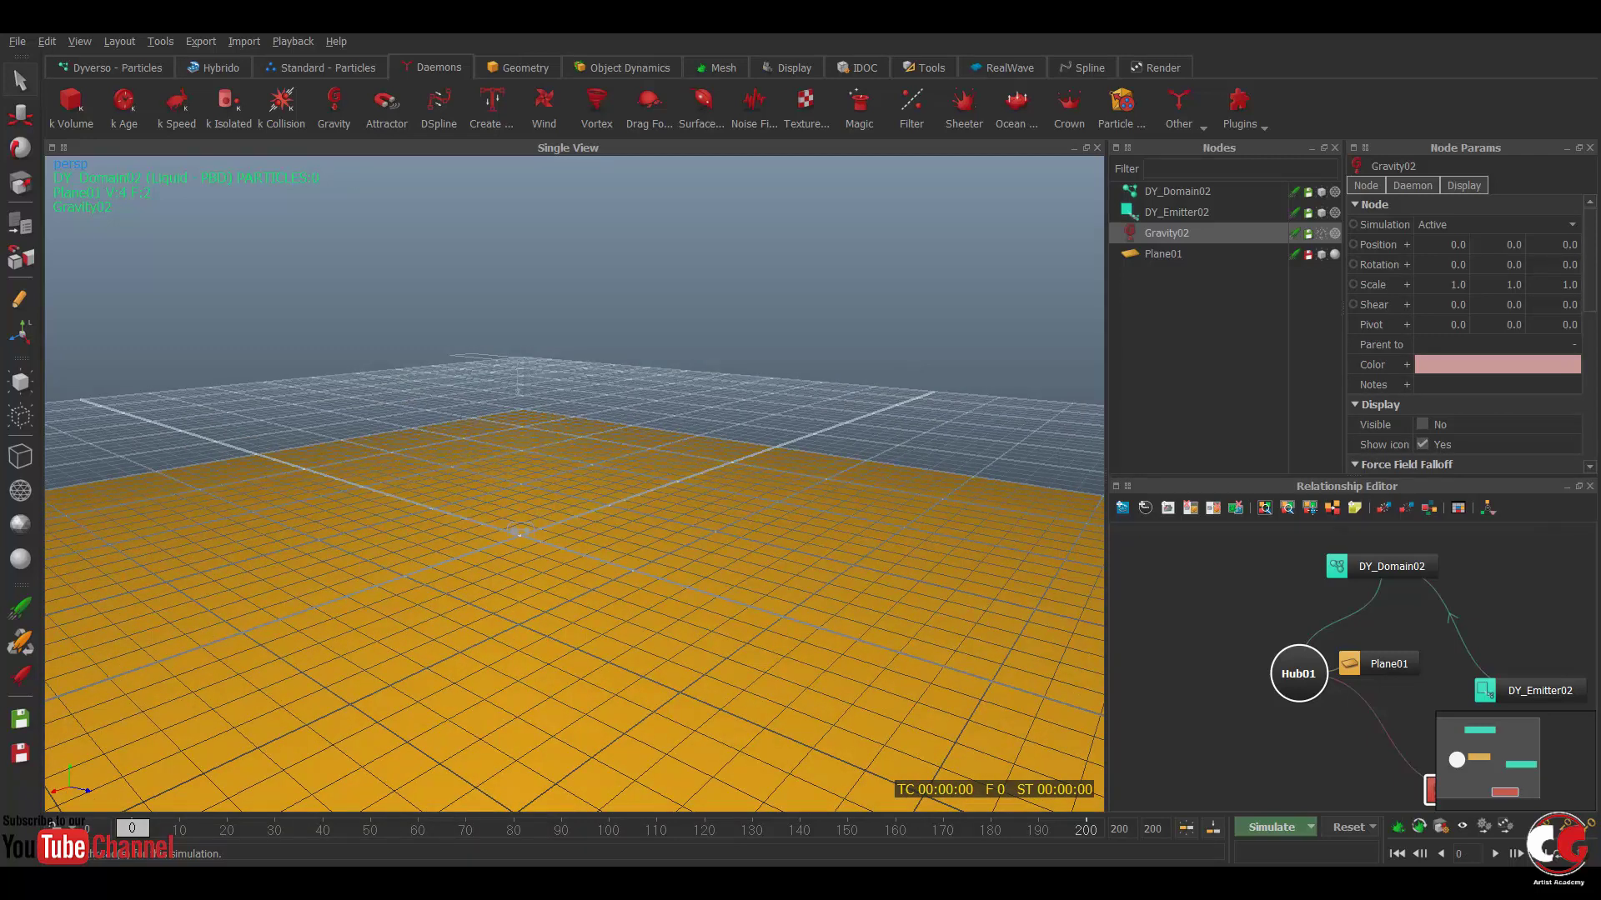
{"action": "left_click", "coordinate": [1177, 191]}
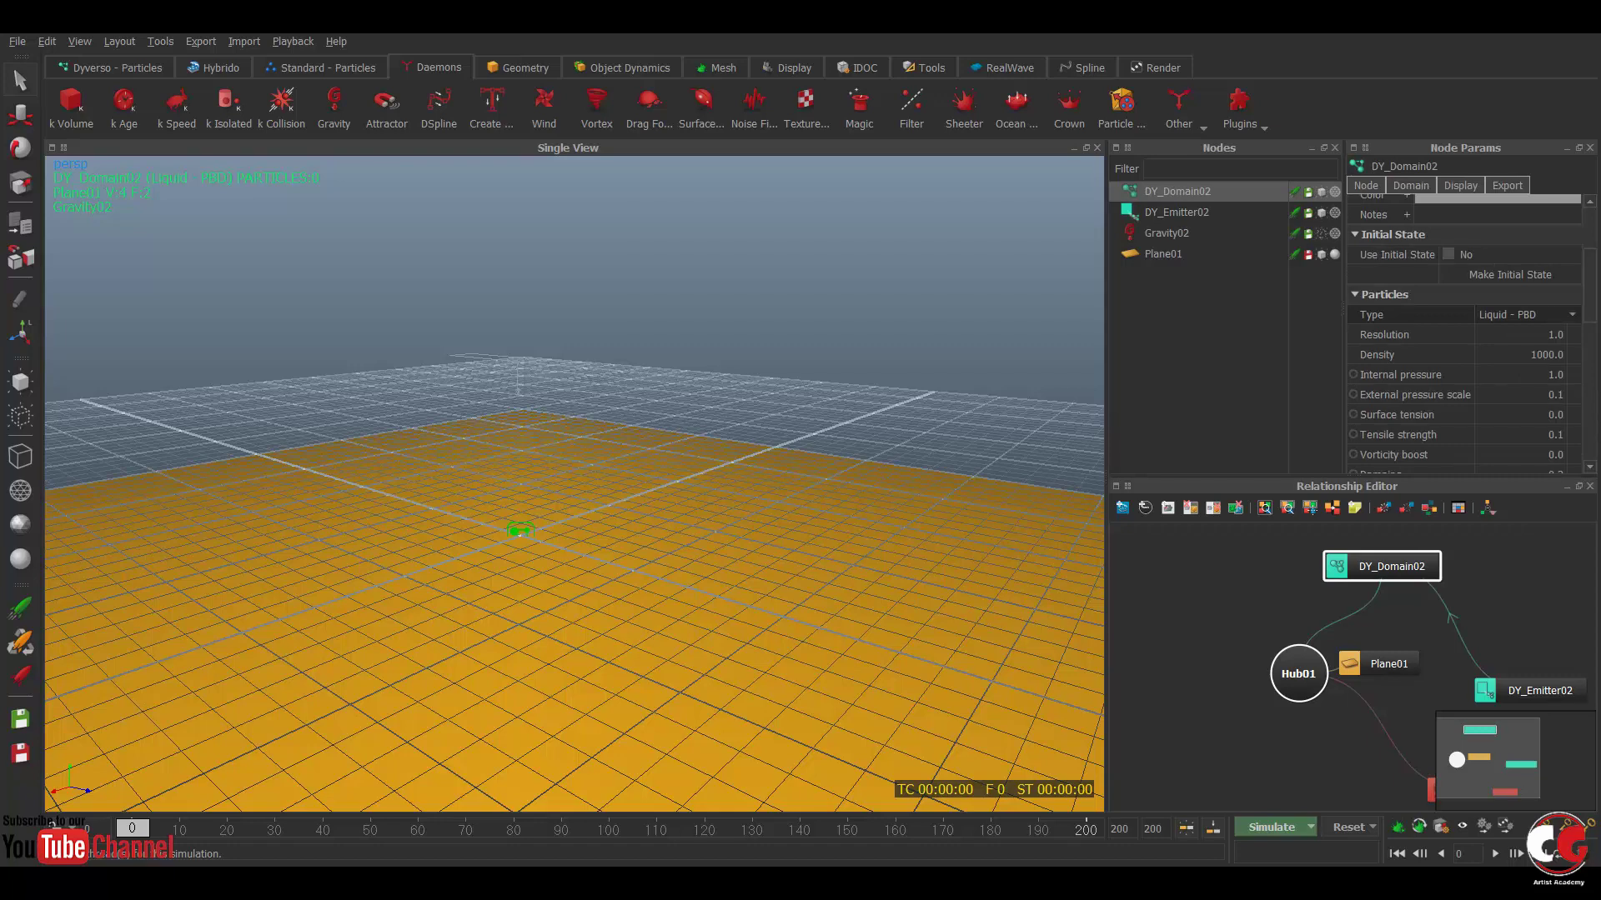
{"action": "left_click", "coordinate": [1526, 315]}
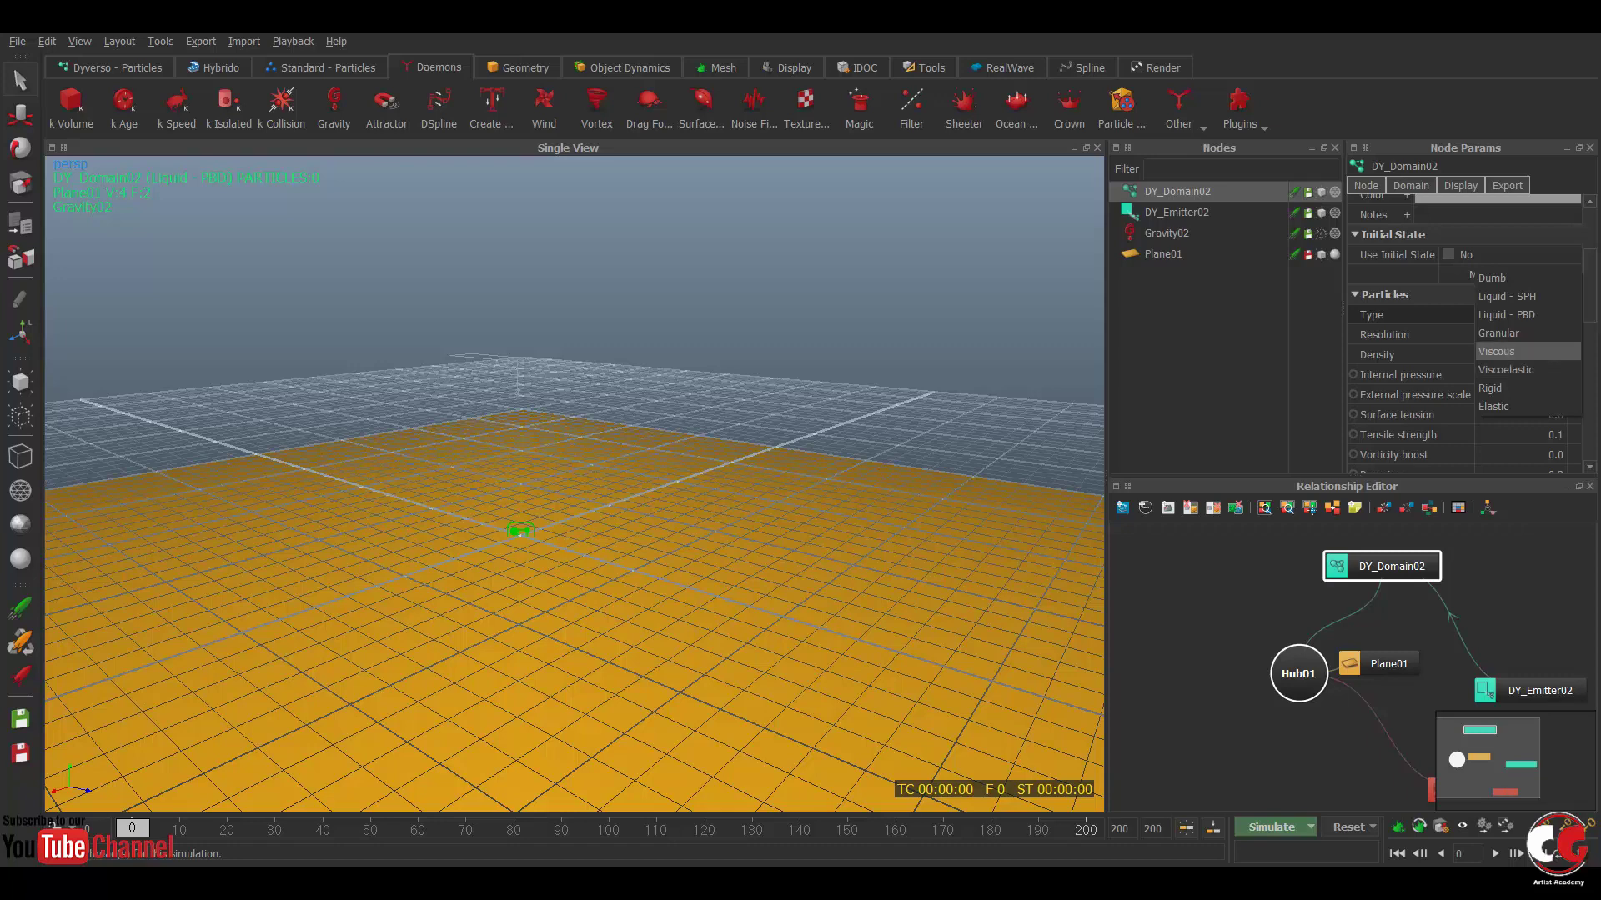
{"action": "left_click", "coordinate": [1501, 351]}
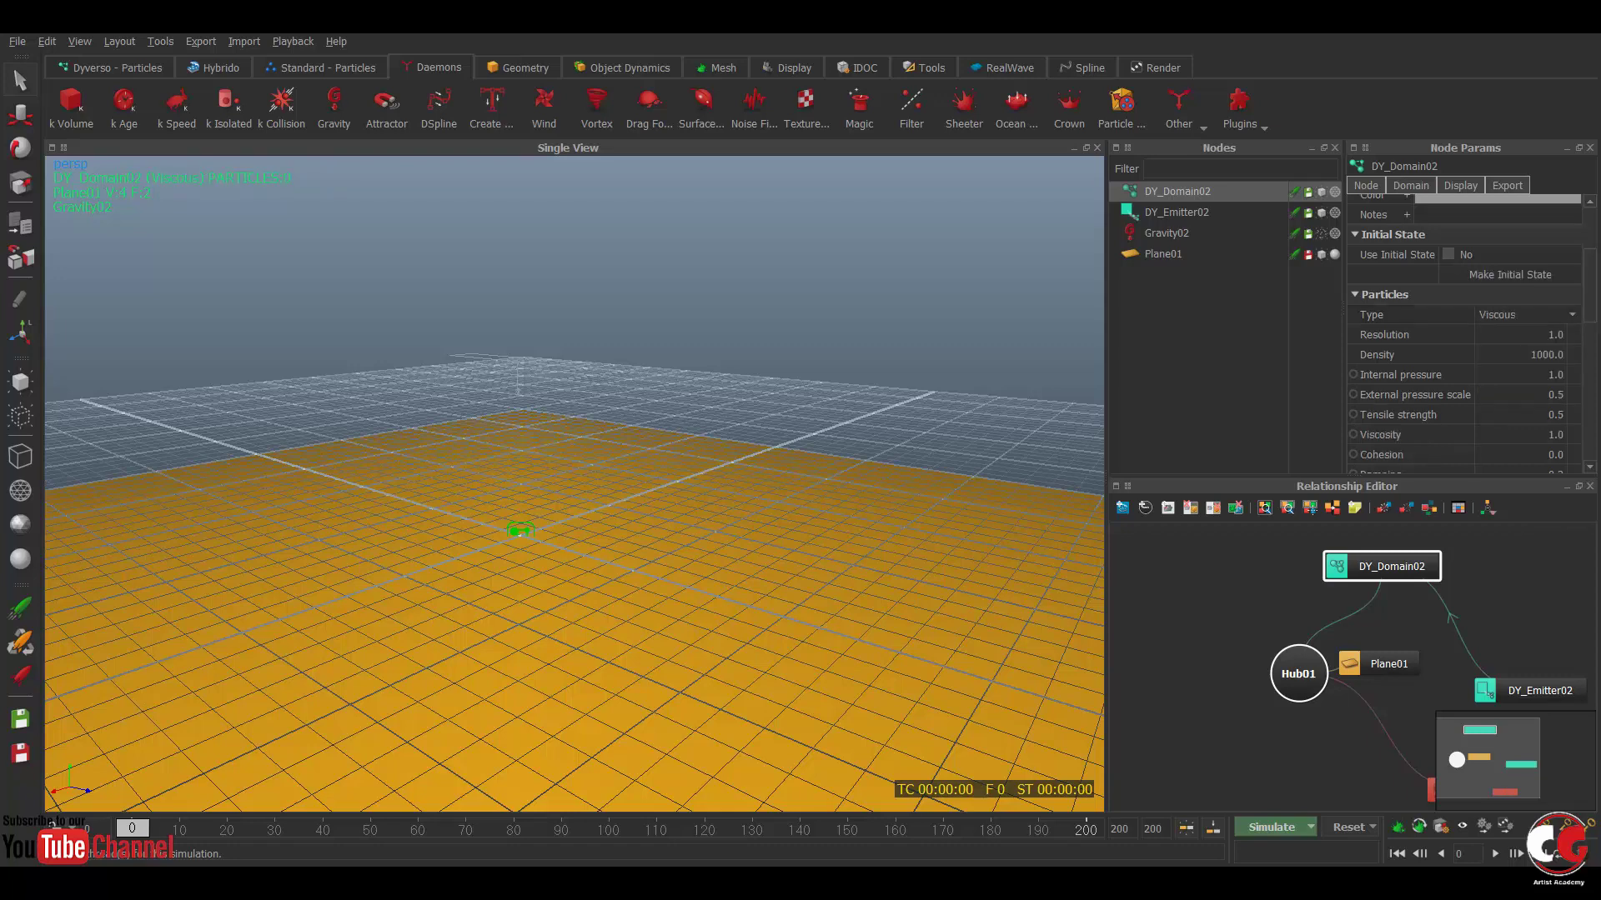
- Reset the simulation and simulate the viscous fluid up to frame 105
{"action": "left_click_drag", "start_coordinate": [755, 400], "coordinate": [722, 386], "text": "alt"}
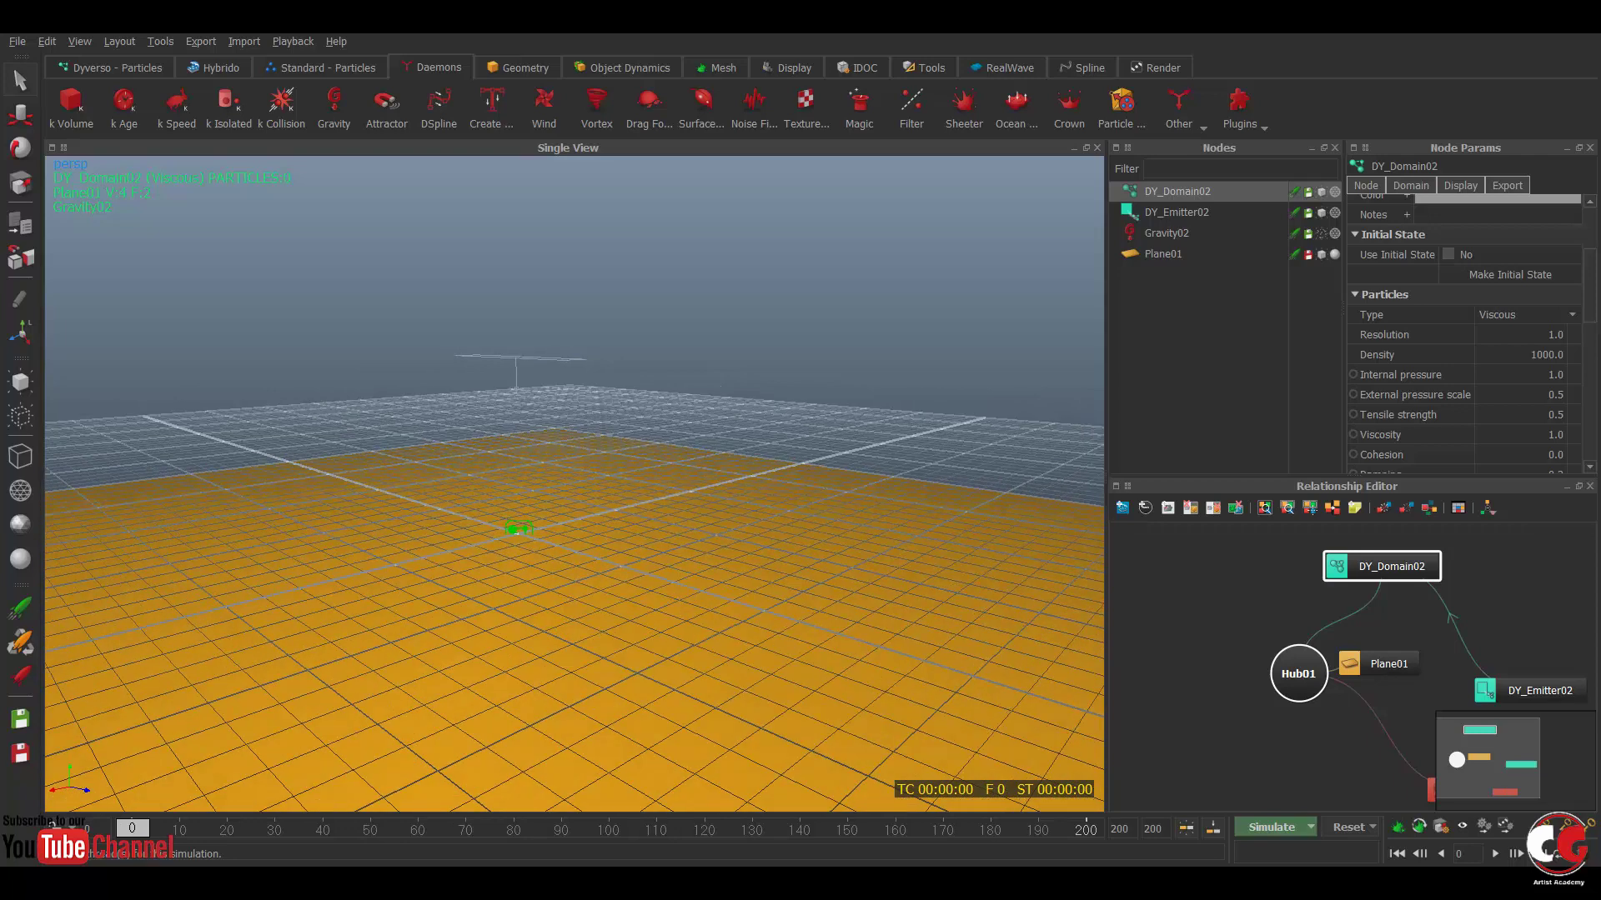
{"action": "left_click_drag", "start_coordinate": [722, 386], "coordinate": [685, 375], "text": "alt"}
{"action": "key", "text": "ctrl+r"}
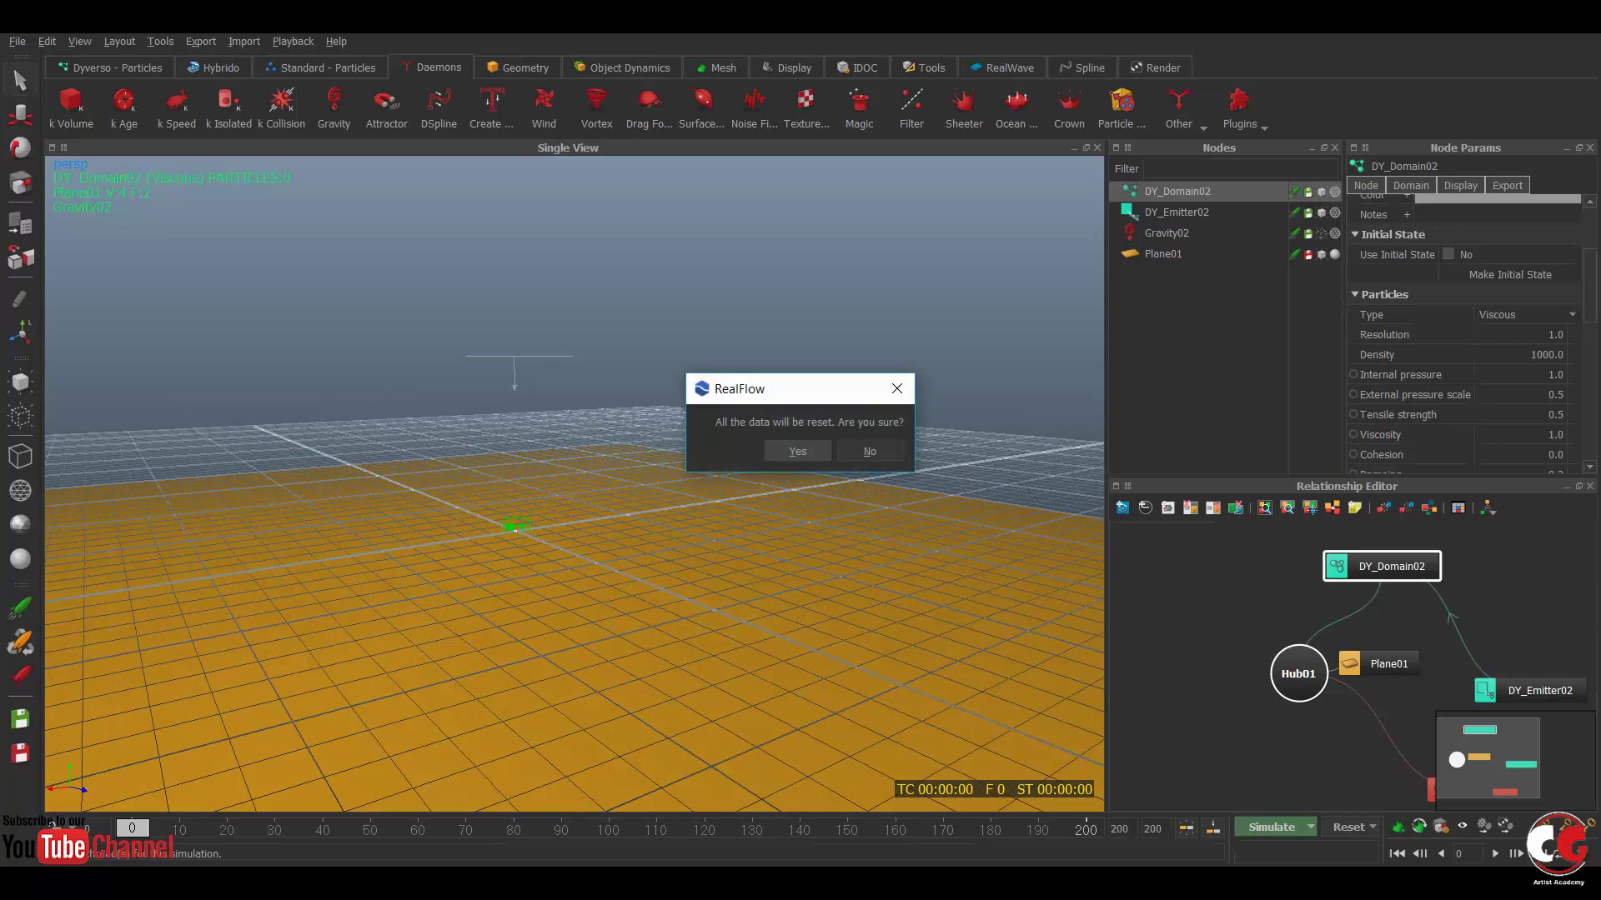
{"action": "key", "text": "Return"}
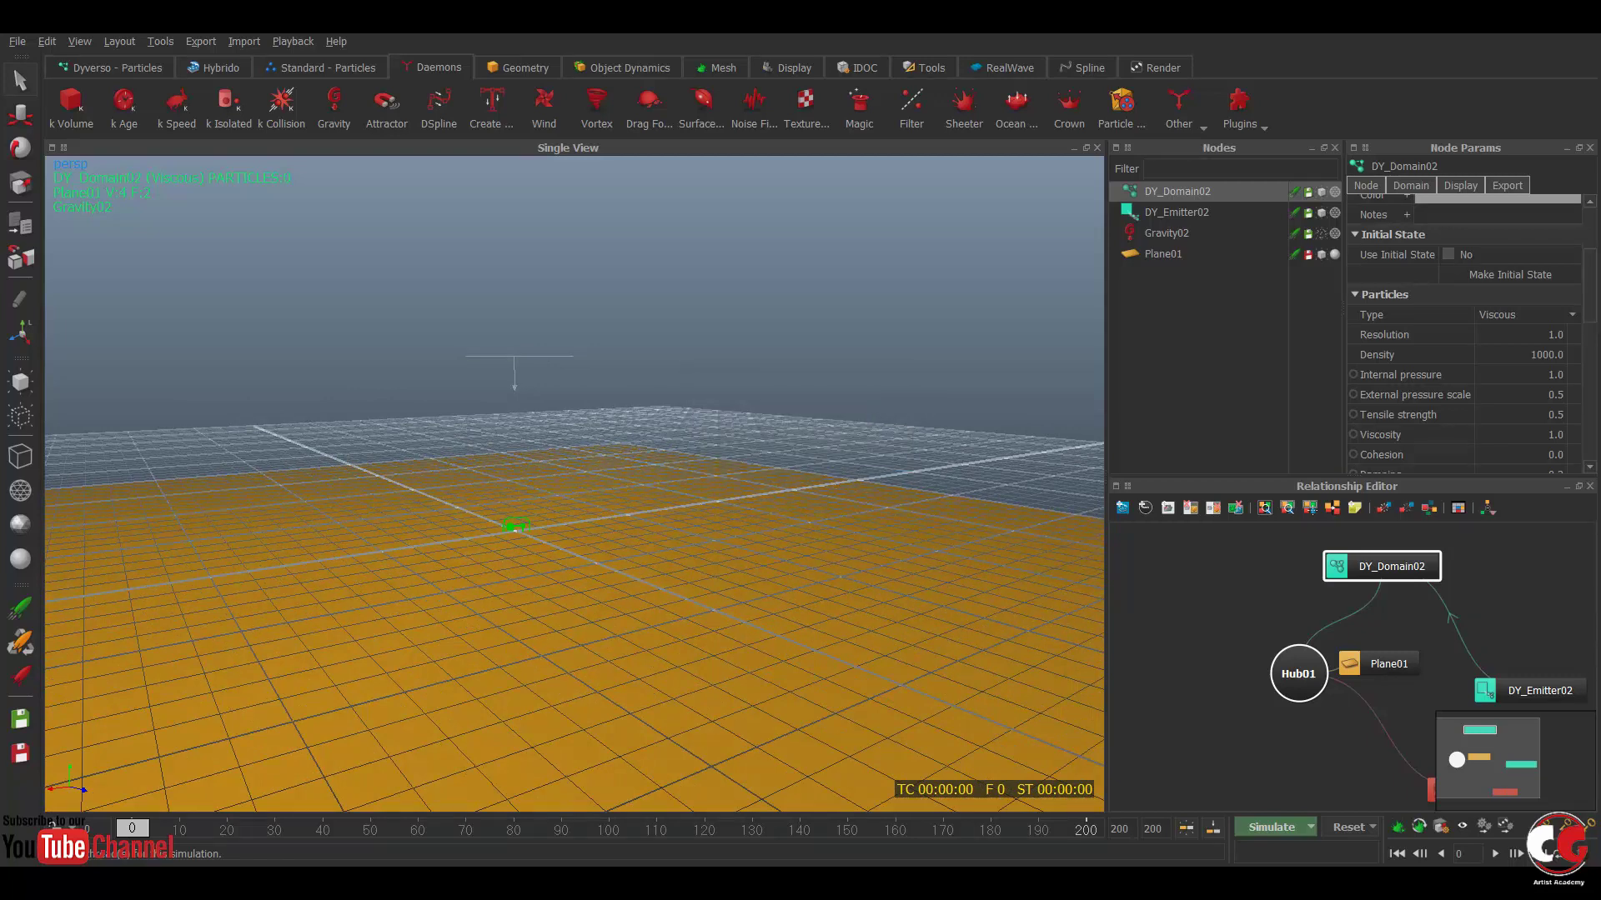
{"action": "key", "text": "ctrl+a"}
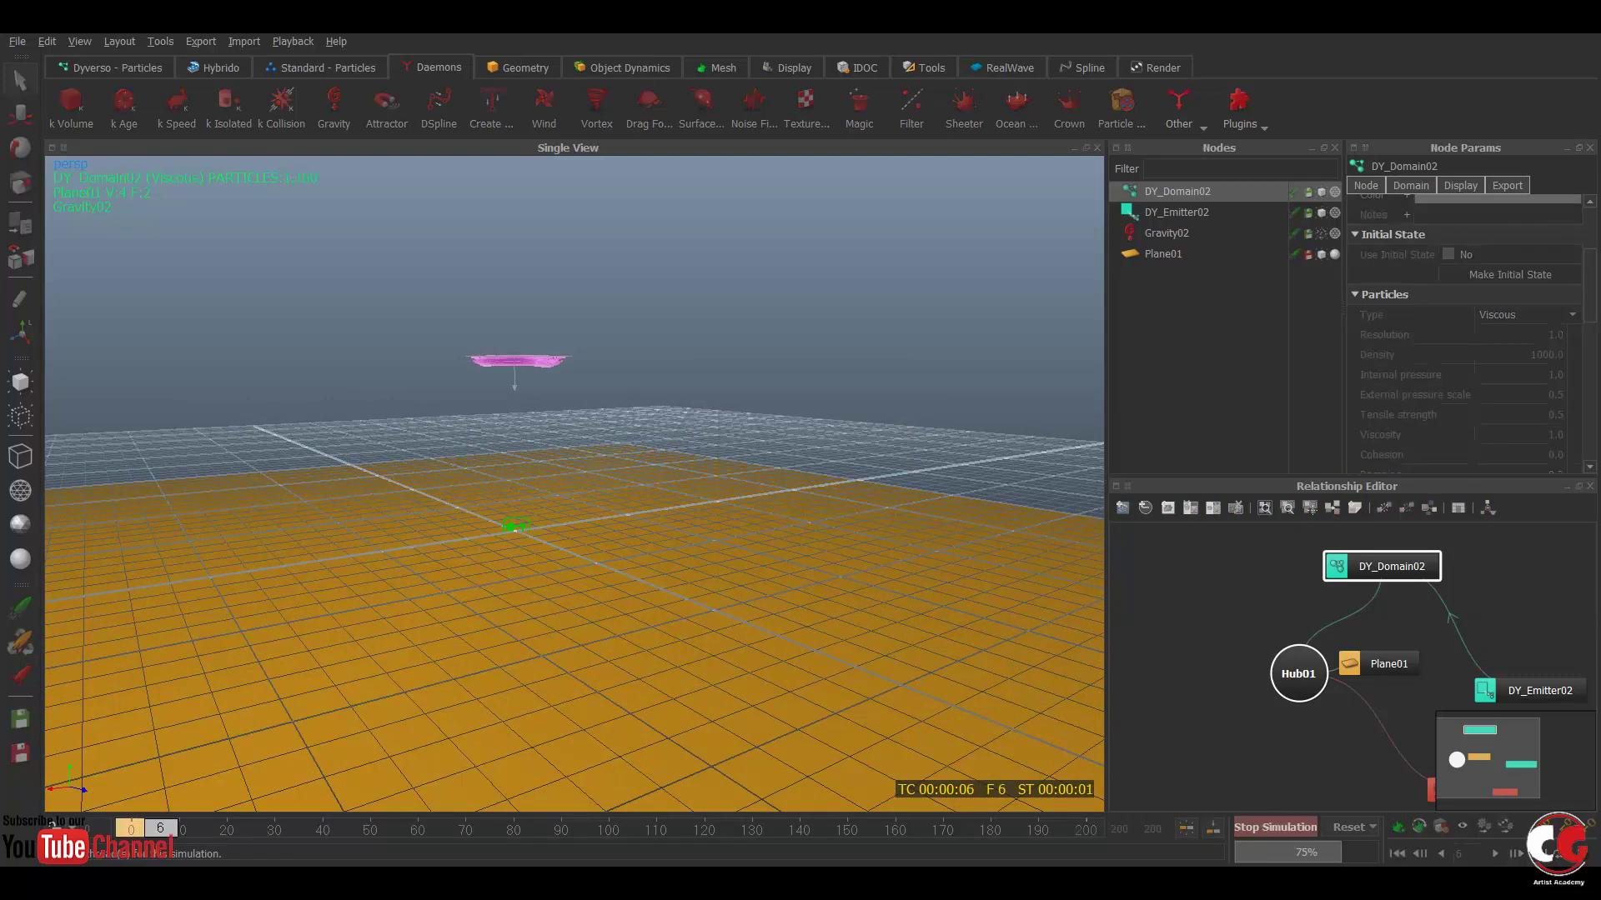
{"action": "left_click_drag", "start_coordinate": [573, 534], "coordinate": [684, 541], "text": "alt"}
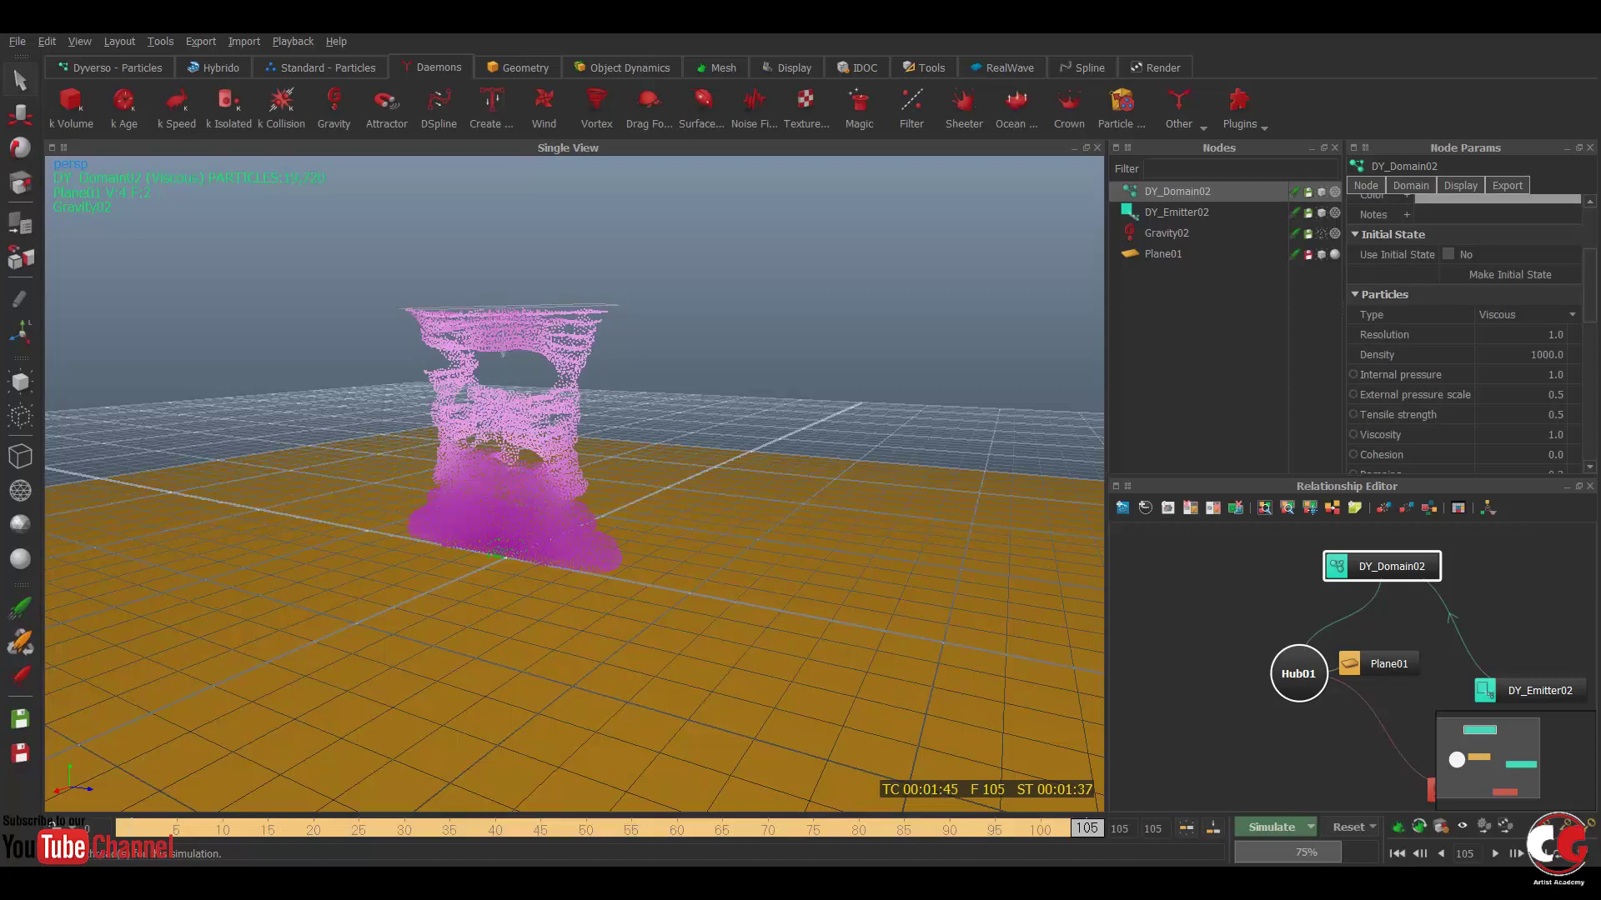
{"action": "left_click_drag", "start_coordinate": [573, 483], "coordinate": [534, 513], "text": "alt"}
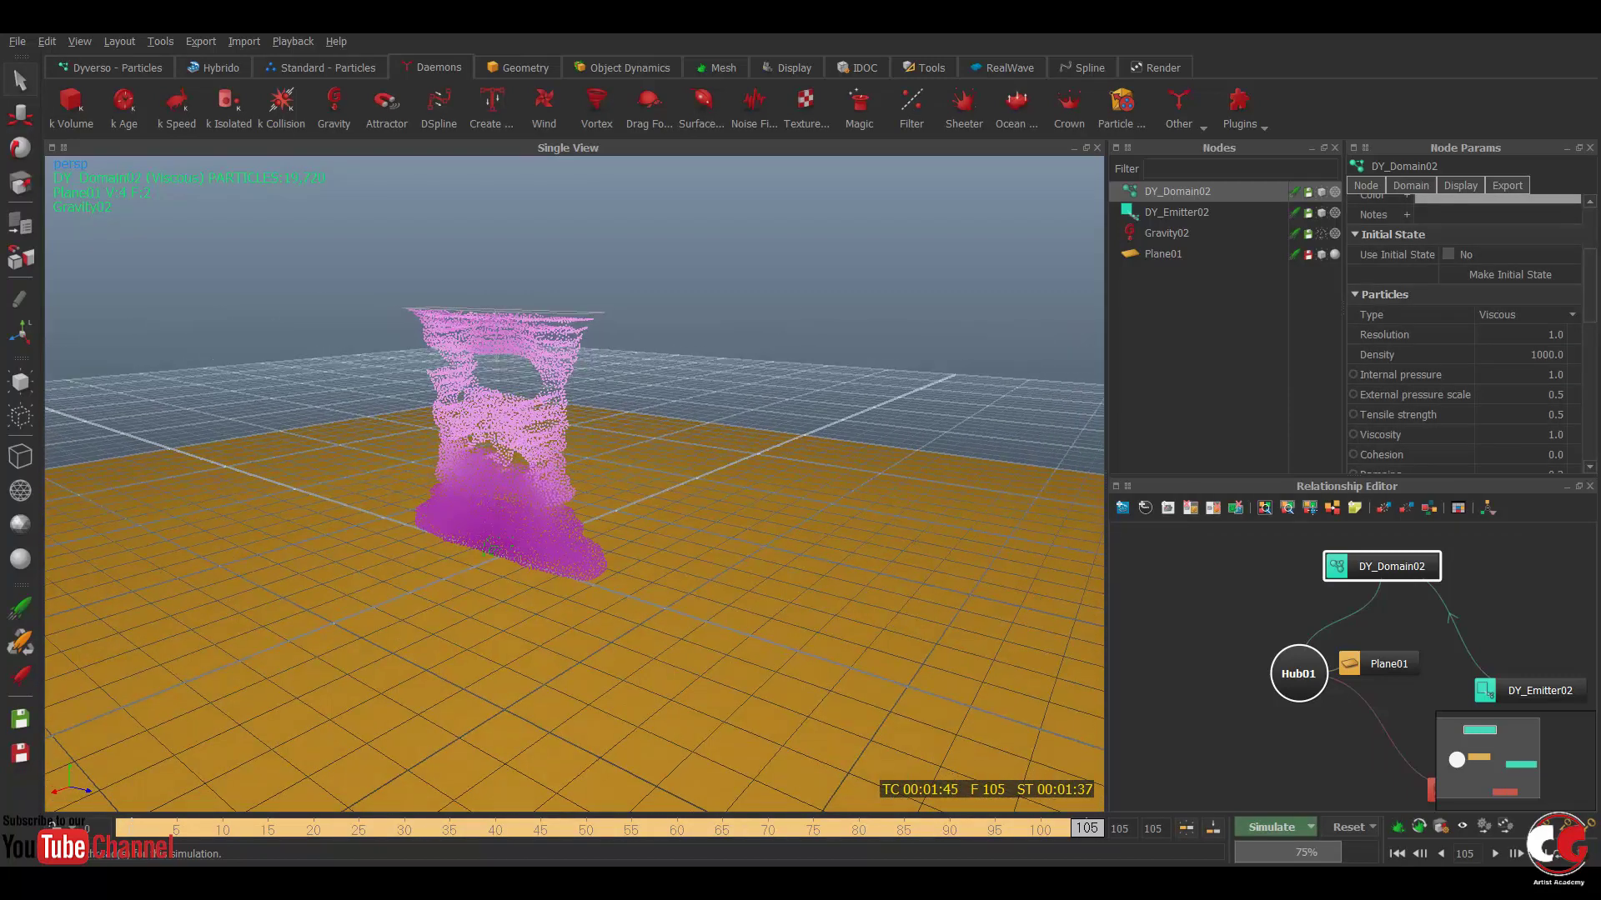
- Switch the domain's particle cache export from .rpc to Alembic (.abc) and reset the simulation data
{"action": "left_click", "coordinate": [1175, 212]}
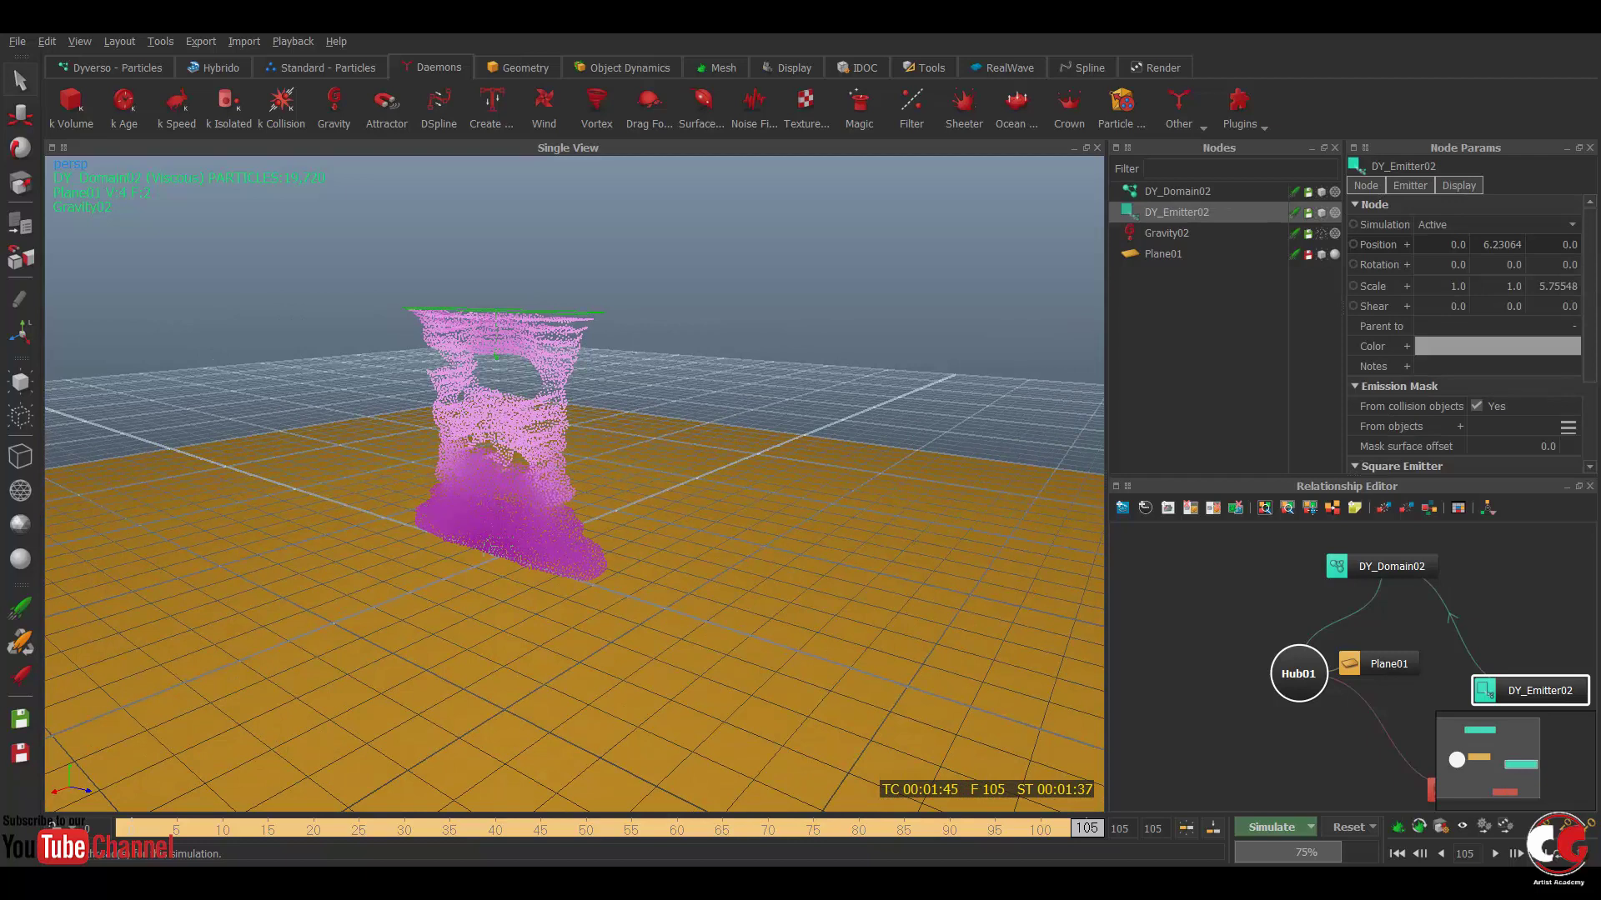
{"action": "left_click", "coordinate": [1176, 191]}
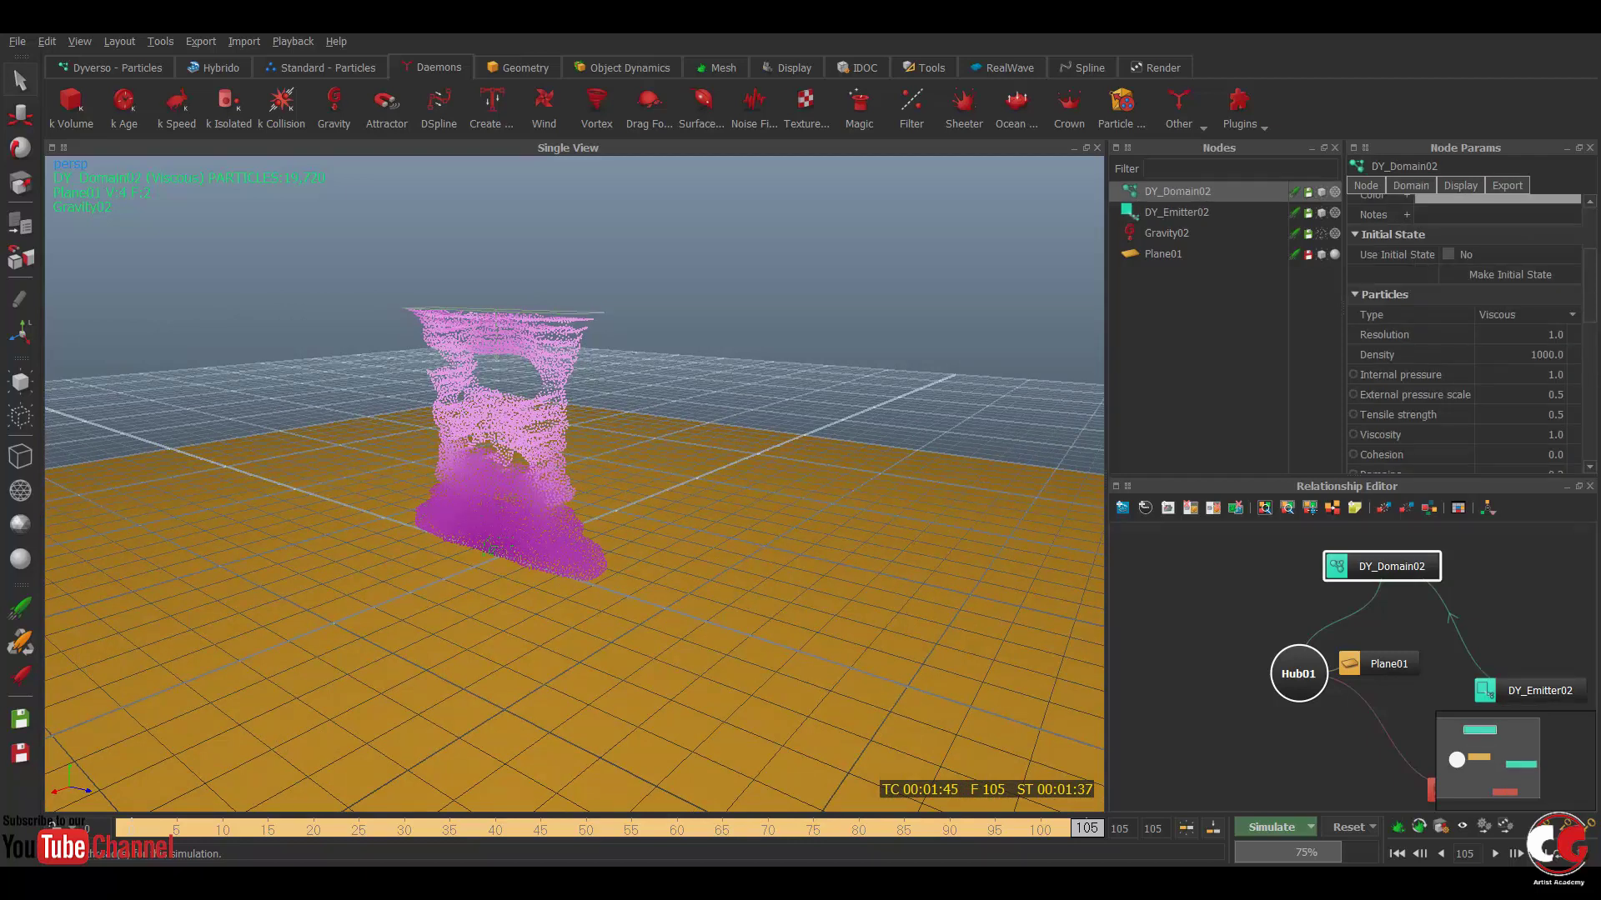
{"action": "left_click", "coordinate": [1506, 185]}
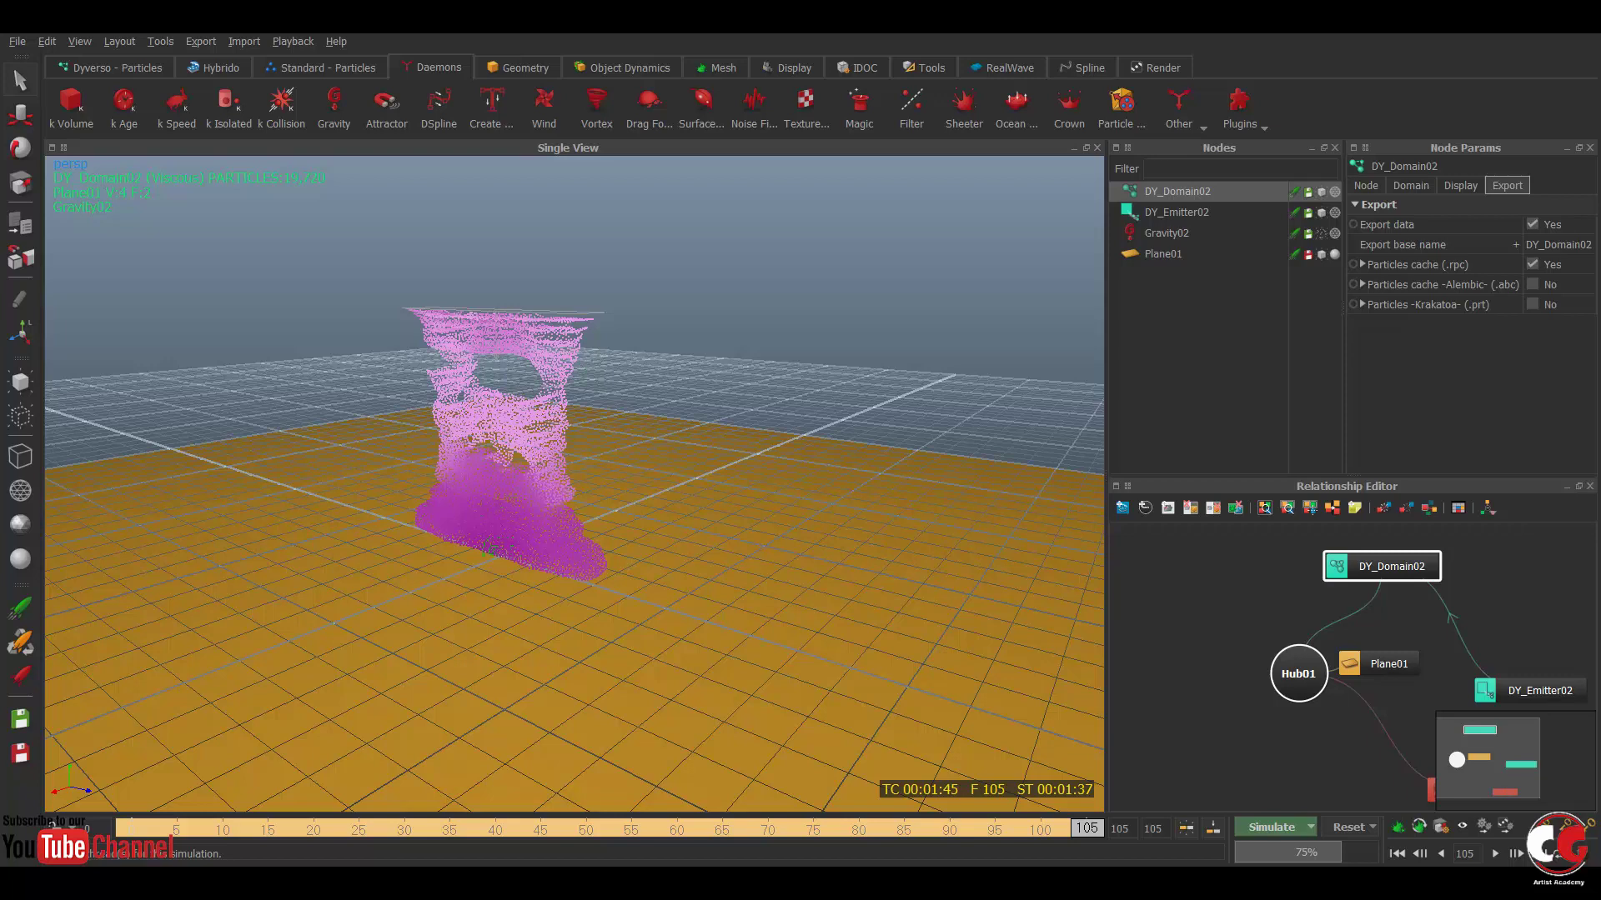
{"action": "left_click", "coordinate": [1515, 244]}
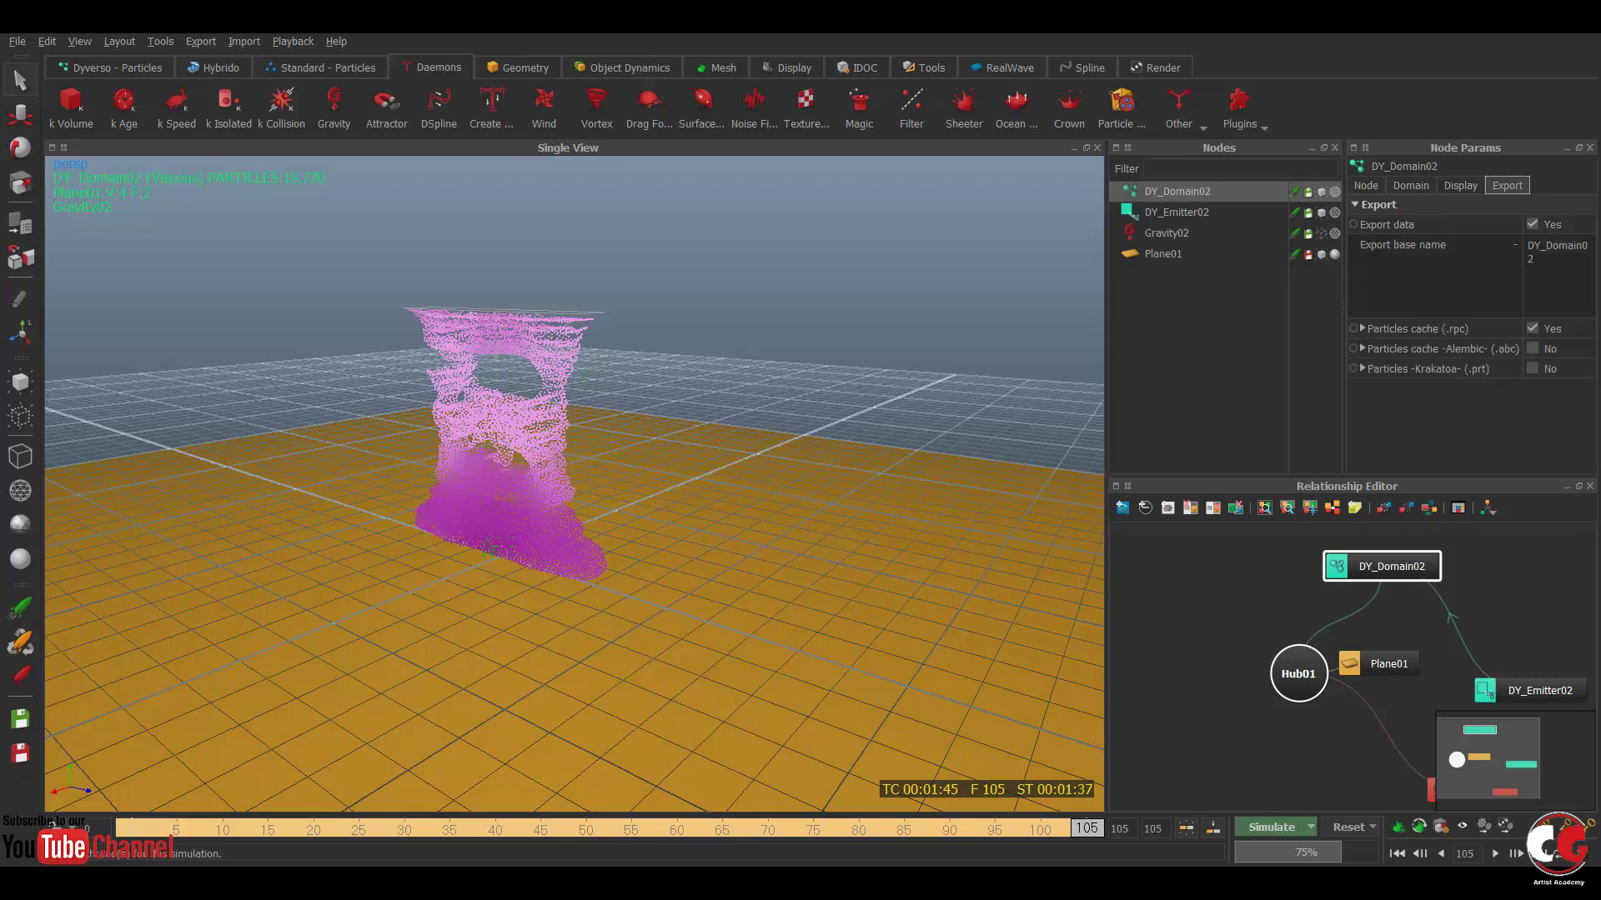
{"action": "left_click", "coordinate": [1515, 244]}
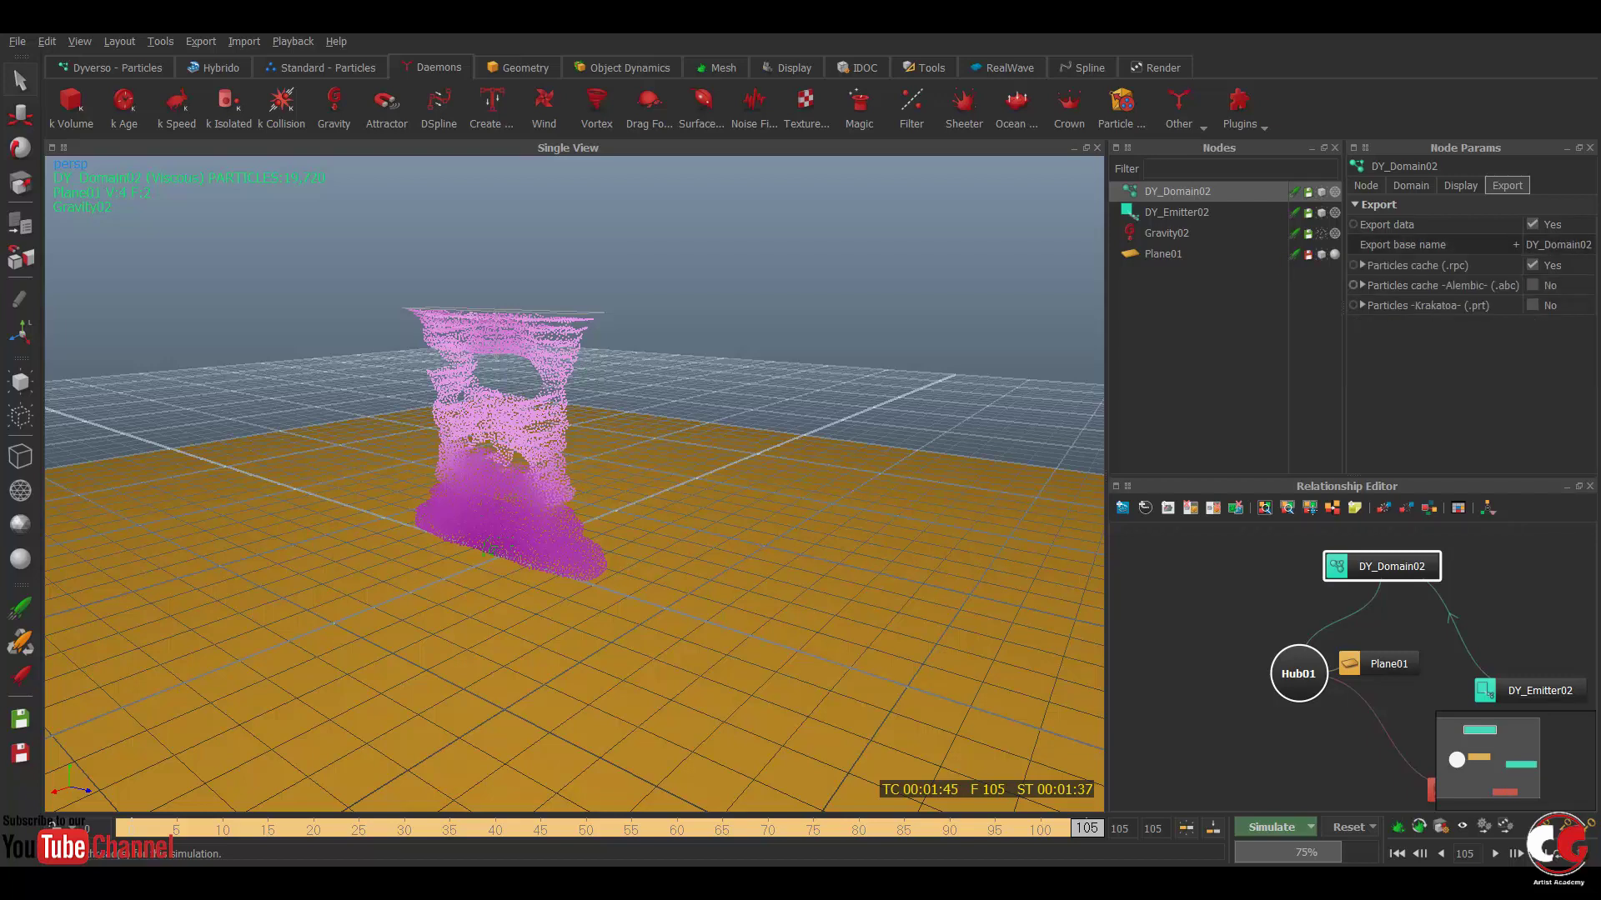
{"action": "left_click", "coordinate": [1515, 244]}
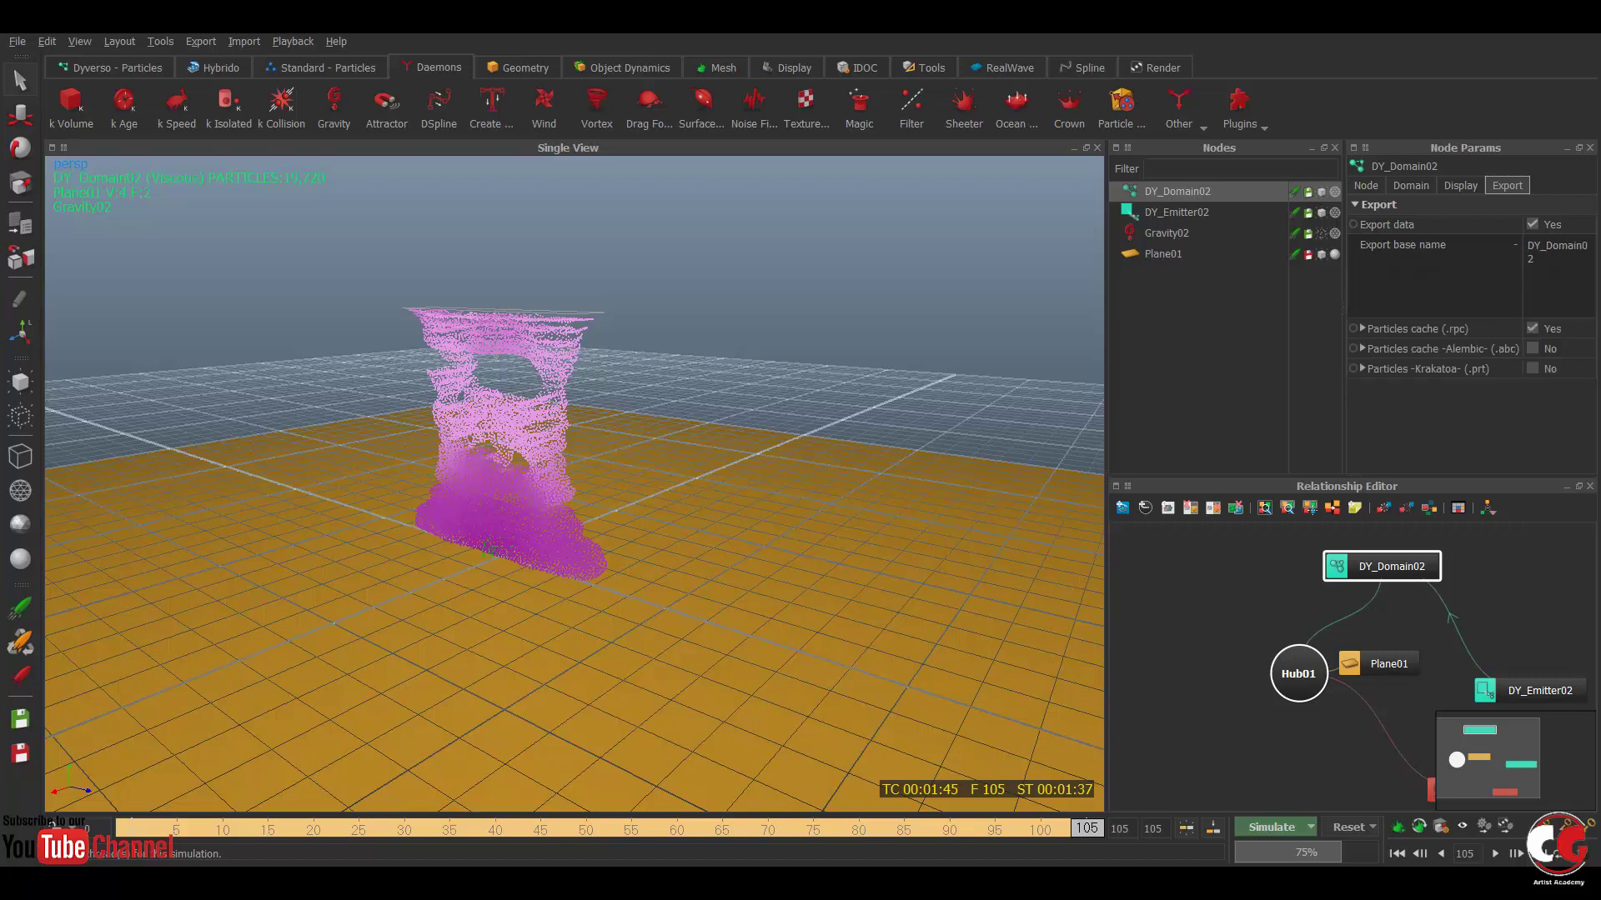
{"action": "left_click", "coordinate": [1515, 245]}
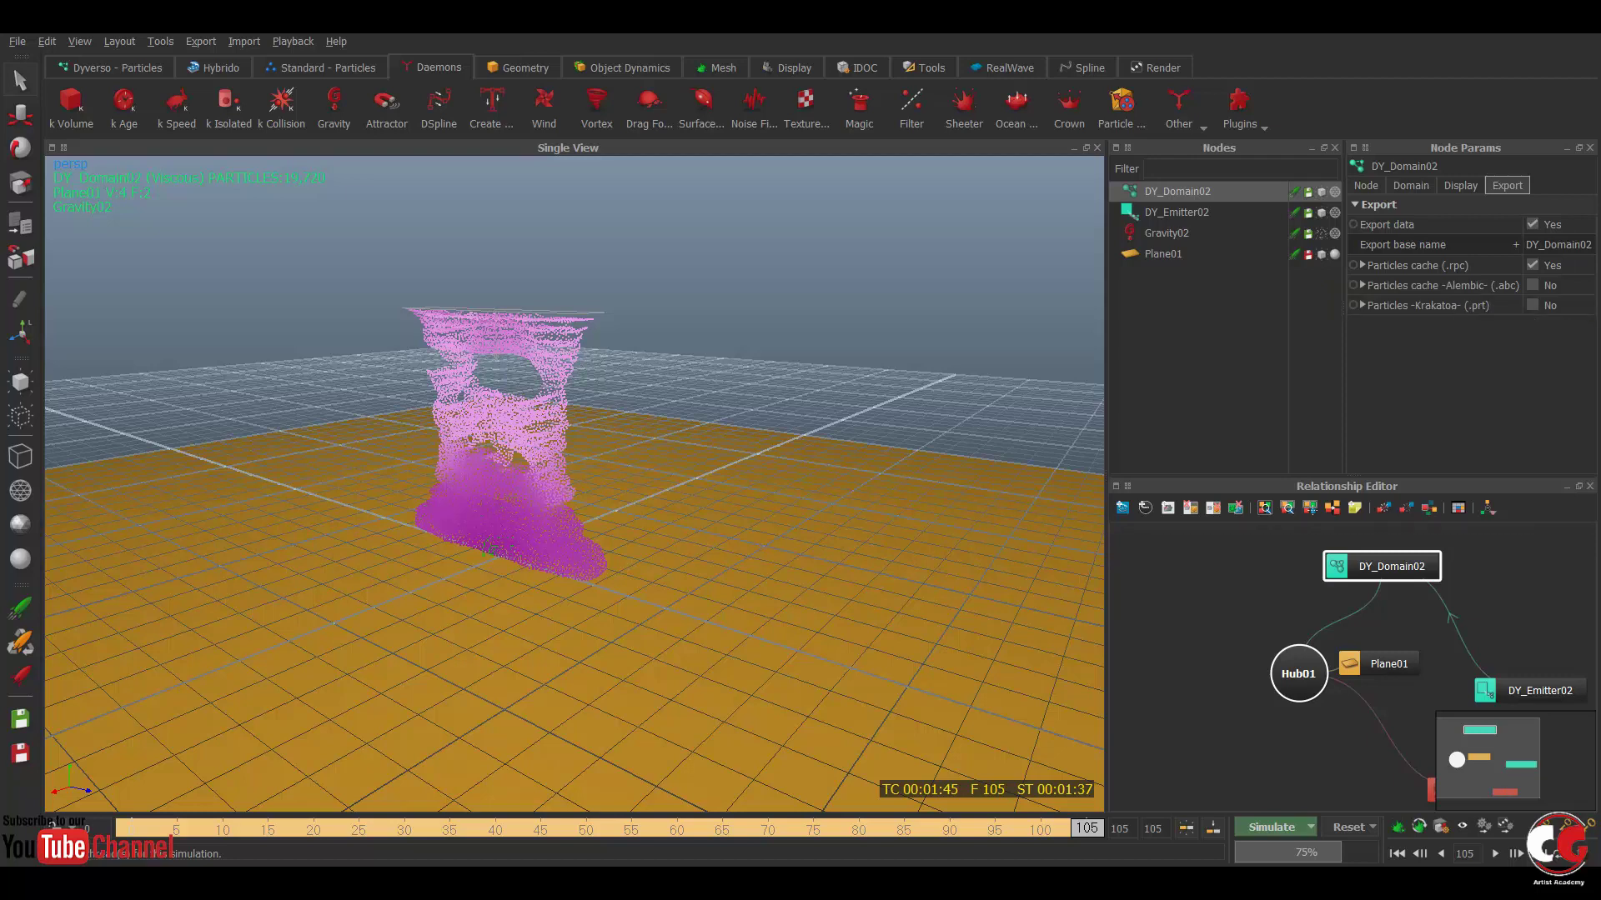
{"action": "left_click", "coordinate": [1531, 285]}
{"action": "left_click", "coordinate": [1532, 265]}
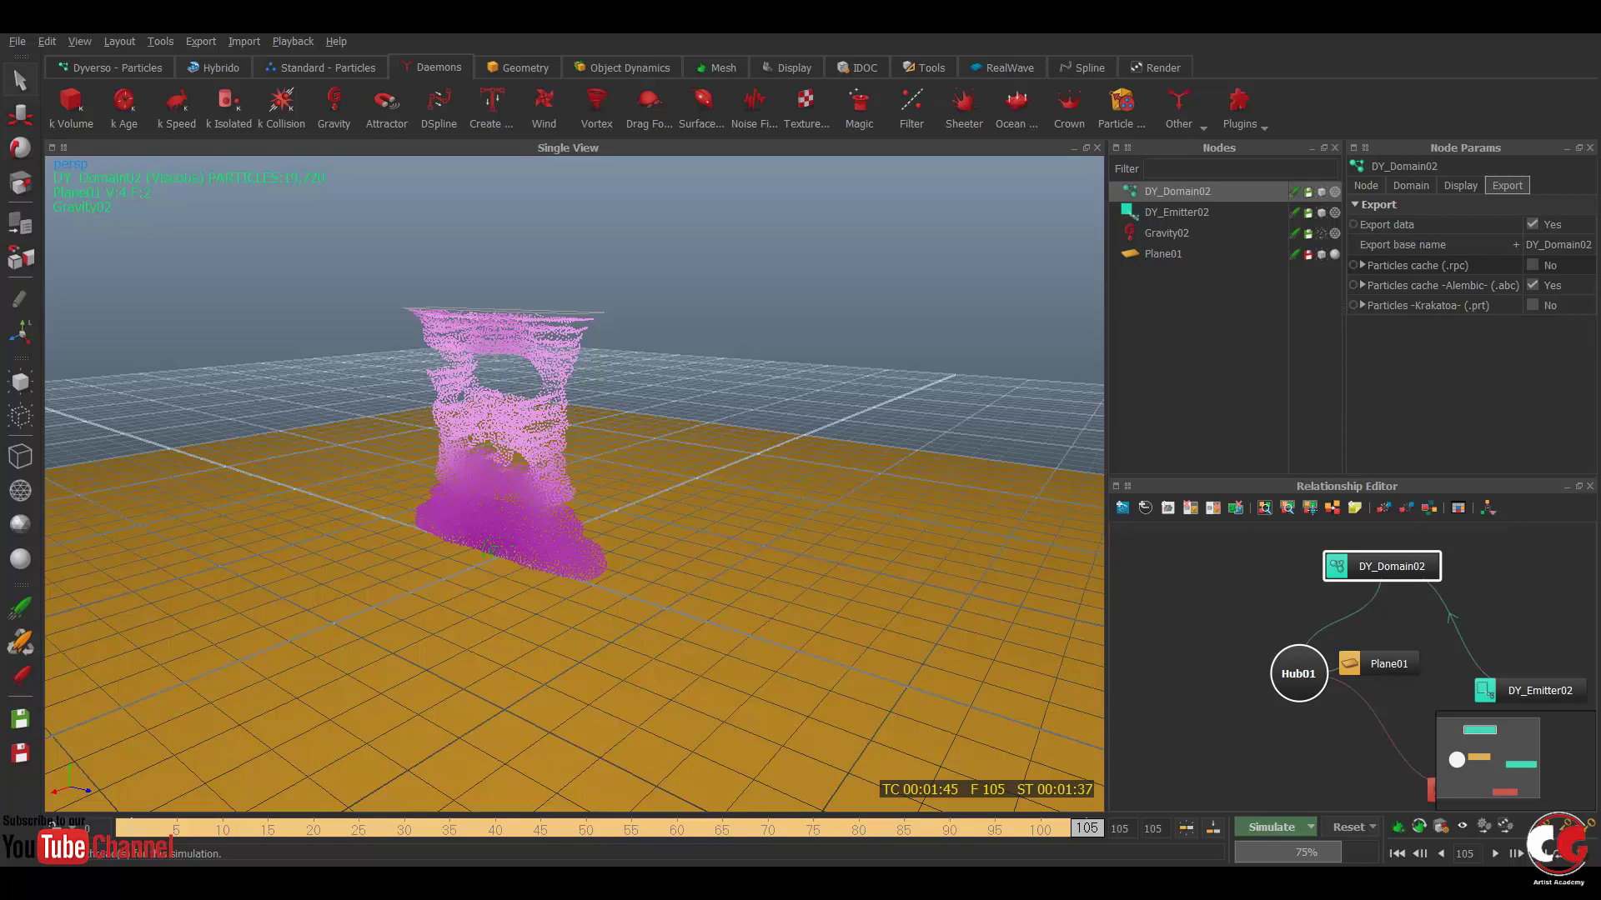
{"action": "key", "text": "ctrl+r"}
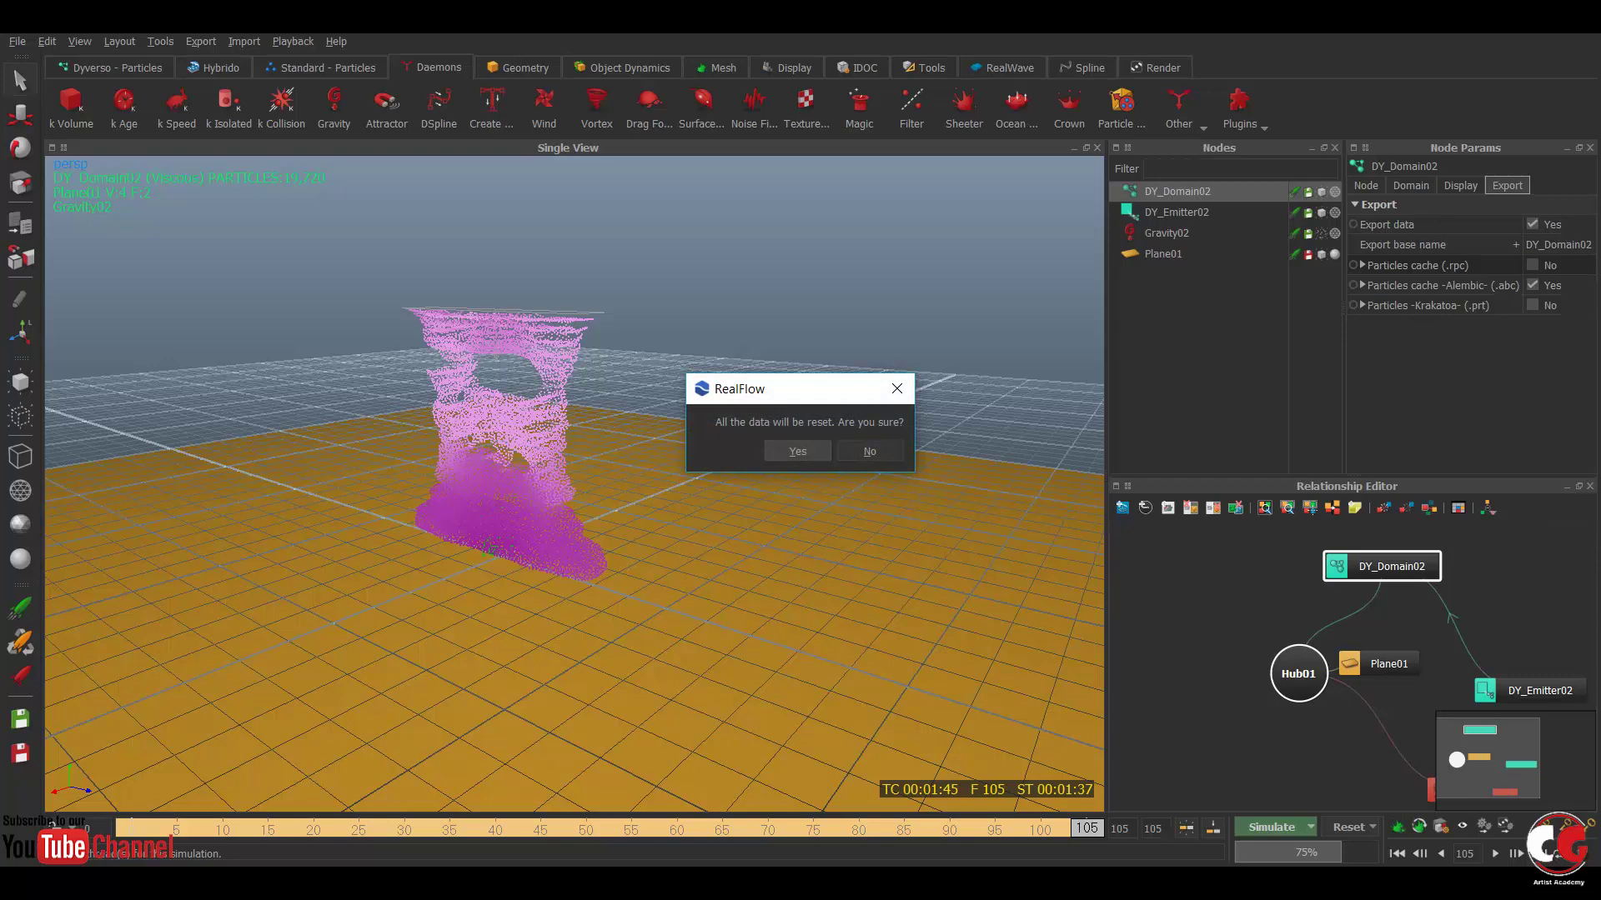
{"action": "key", "text": "Return"}
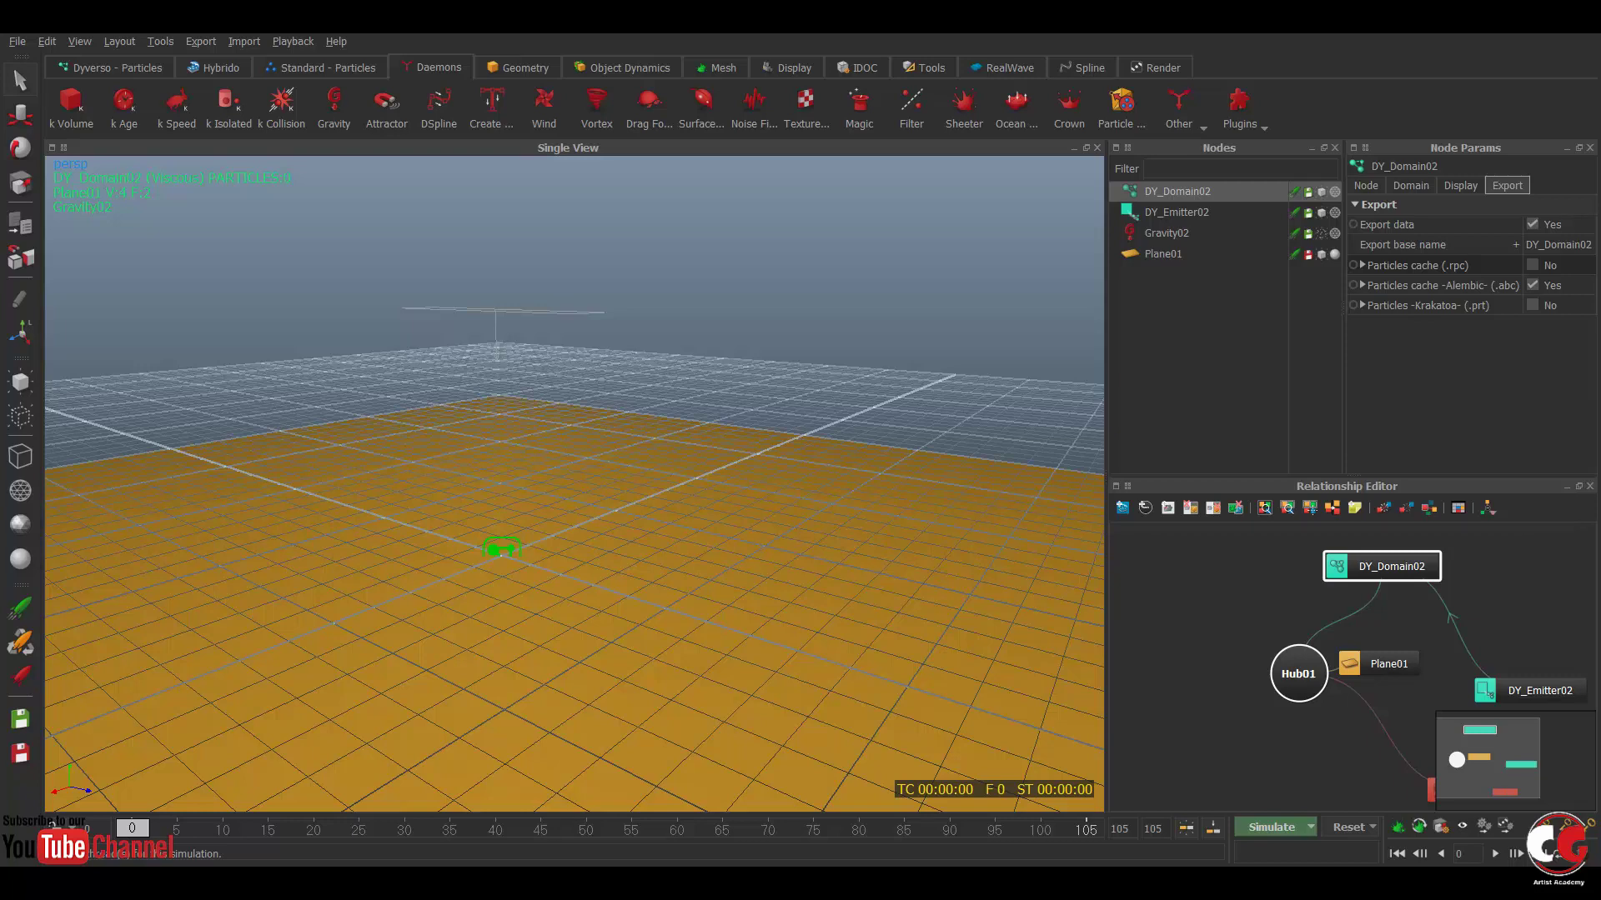
- Simulate the viscous fluid again up to frame 105 with the Alembic particle export enabled
{"action": "key", "text": "ctrl+a"}
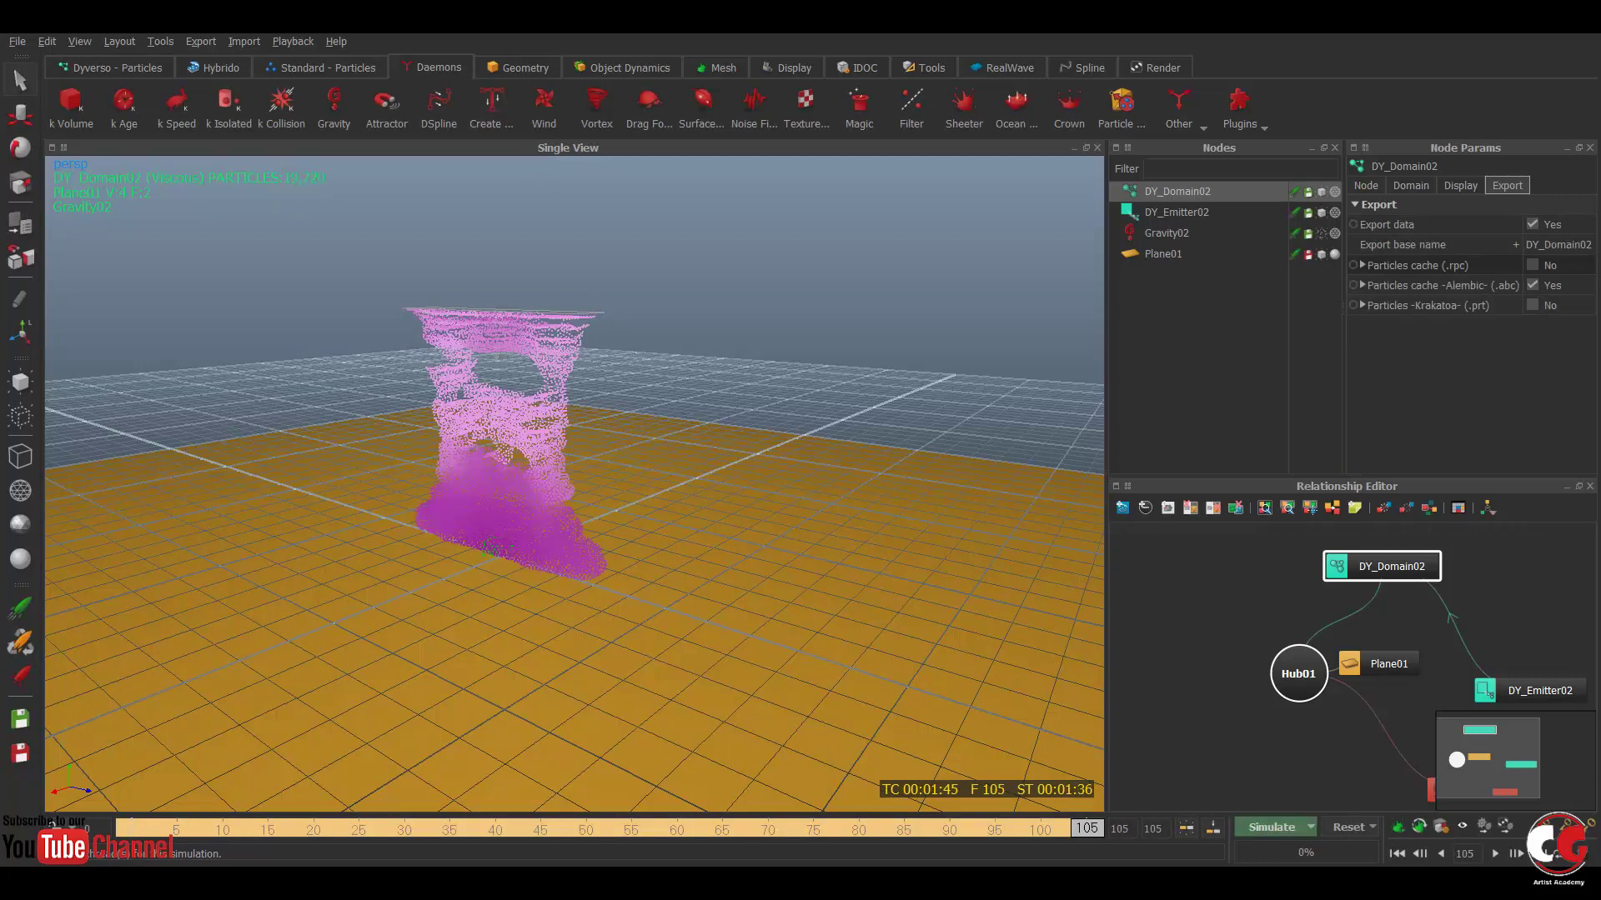
{"action": "mouse_move", "coordinate": [1086, 828]}
{"action": "left_mouse_down"}
{"action": "mouse_move", "coordinate": [768, 827]}
{"action": "mouse_move", "coordinate": [1086, 828]}
{"action": "left_mouse_up"}
{"action": "left_click_drag", "start_coordinate": [574, 484], "coordinate": [591, 501], "text": "alt"}
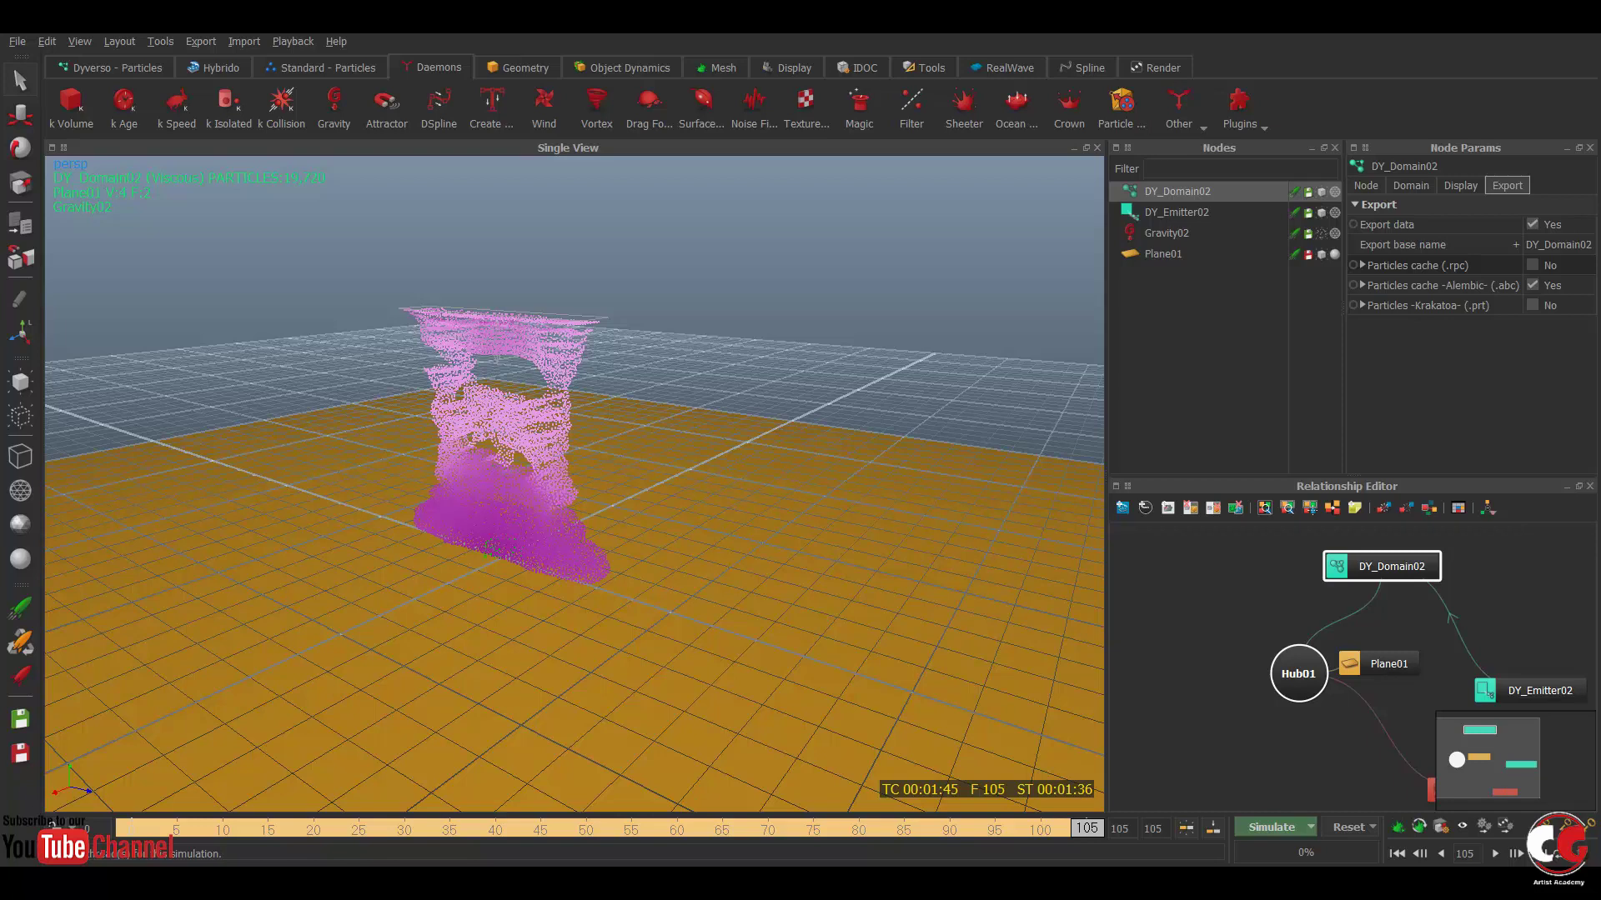
- Add a VDB particle mesh that uses the fluid domain as its particle source
{"action": "left_click", "coordinate": [715, 67]}
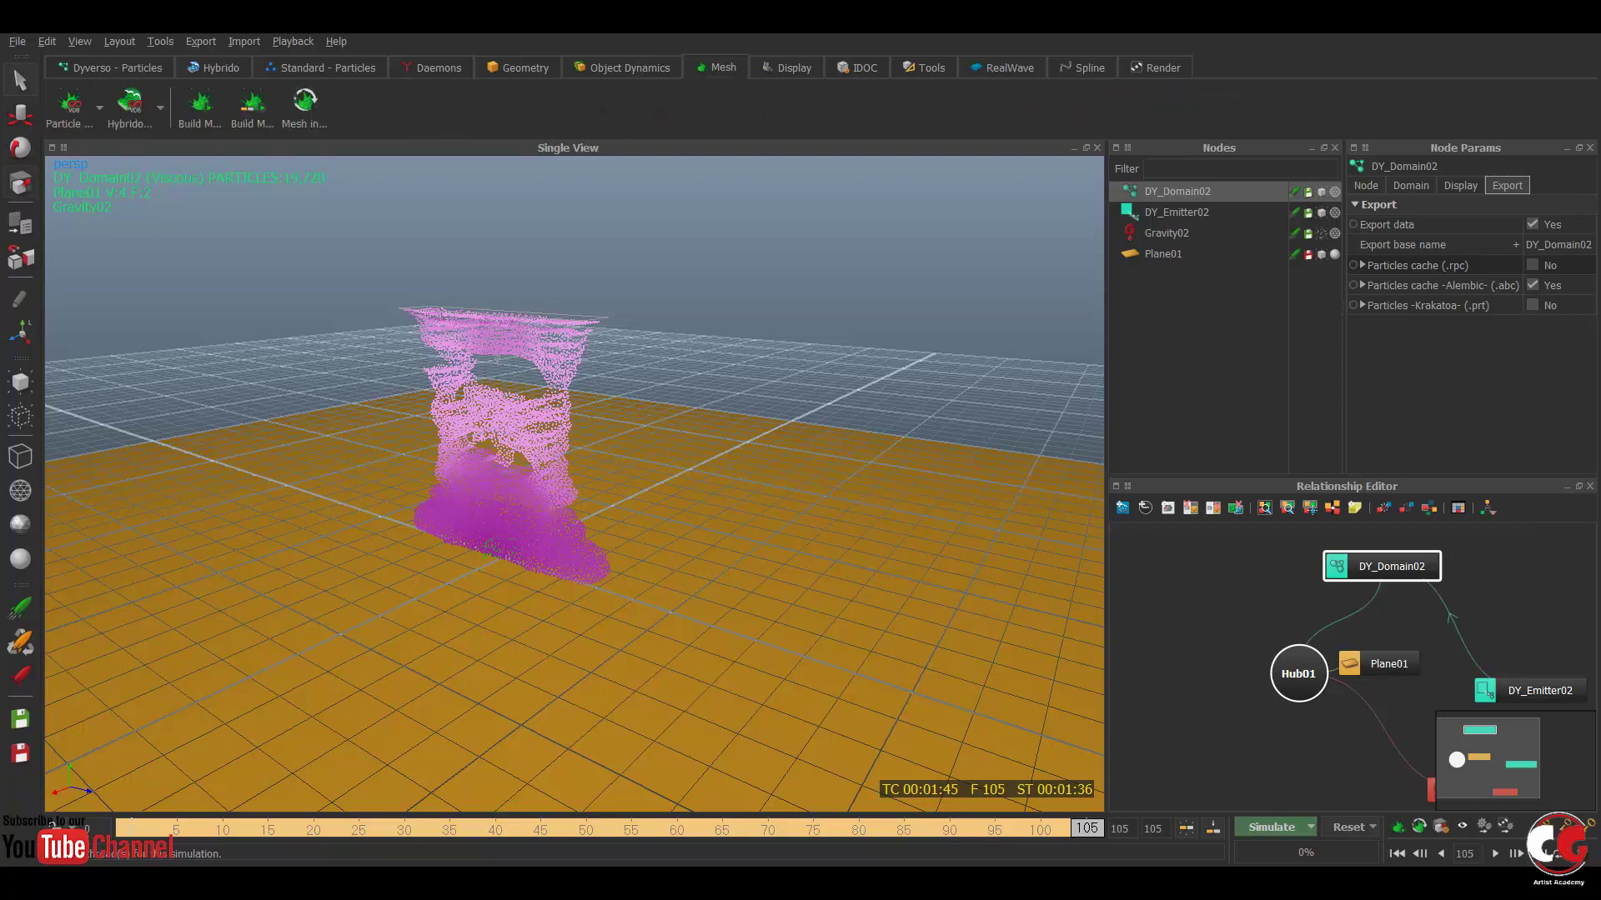
{"action": "left_click", "coordinate": [99, 107]}
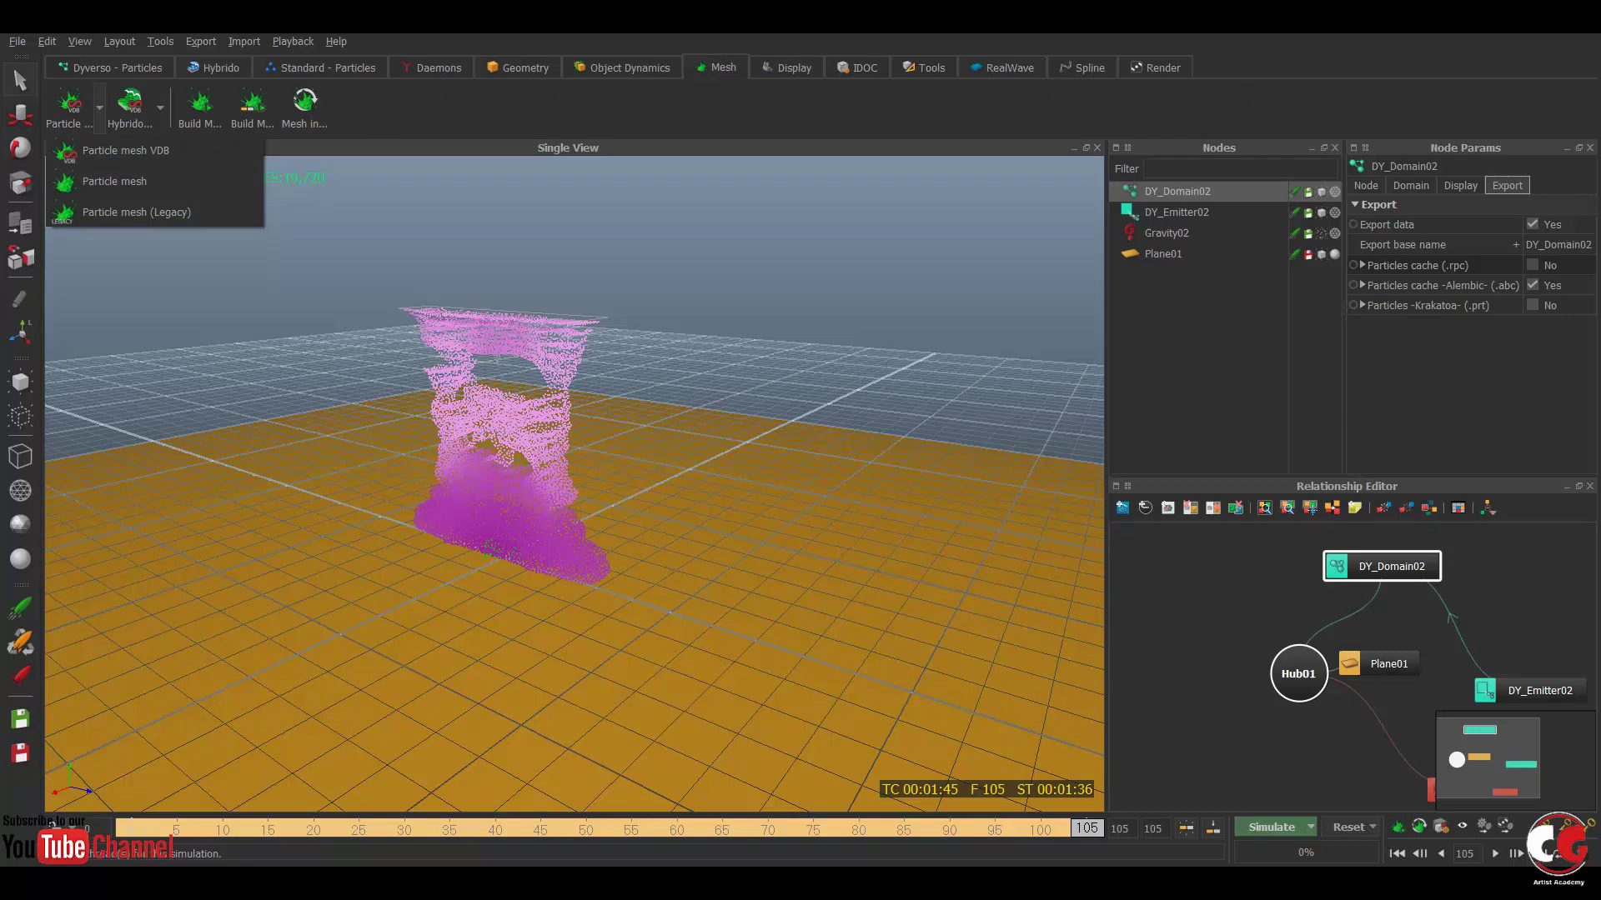
{"action": "left_click", "coordinate": [126, 150]}
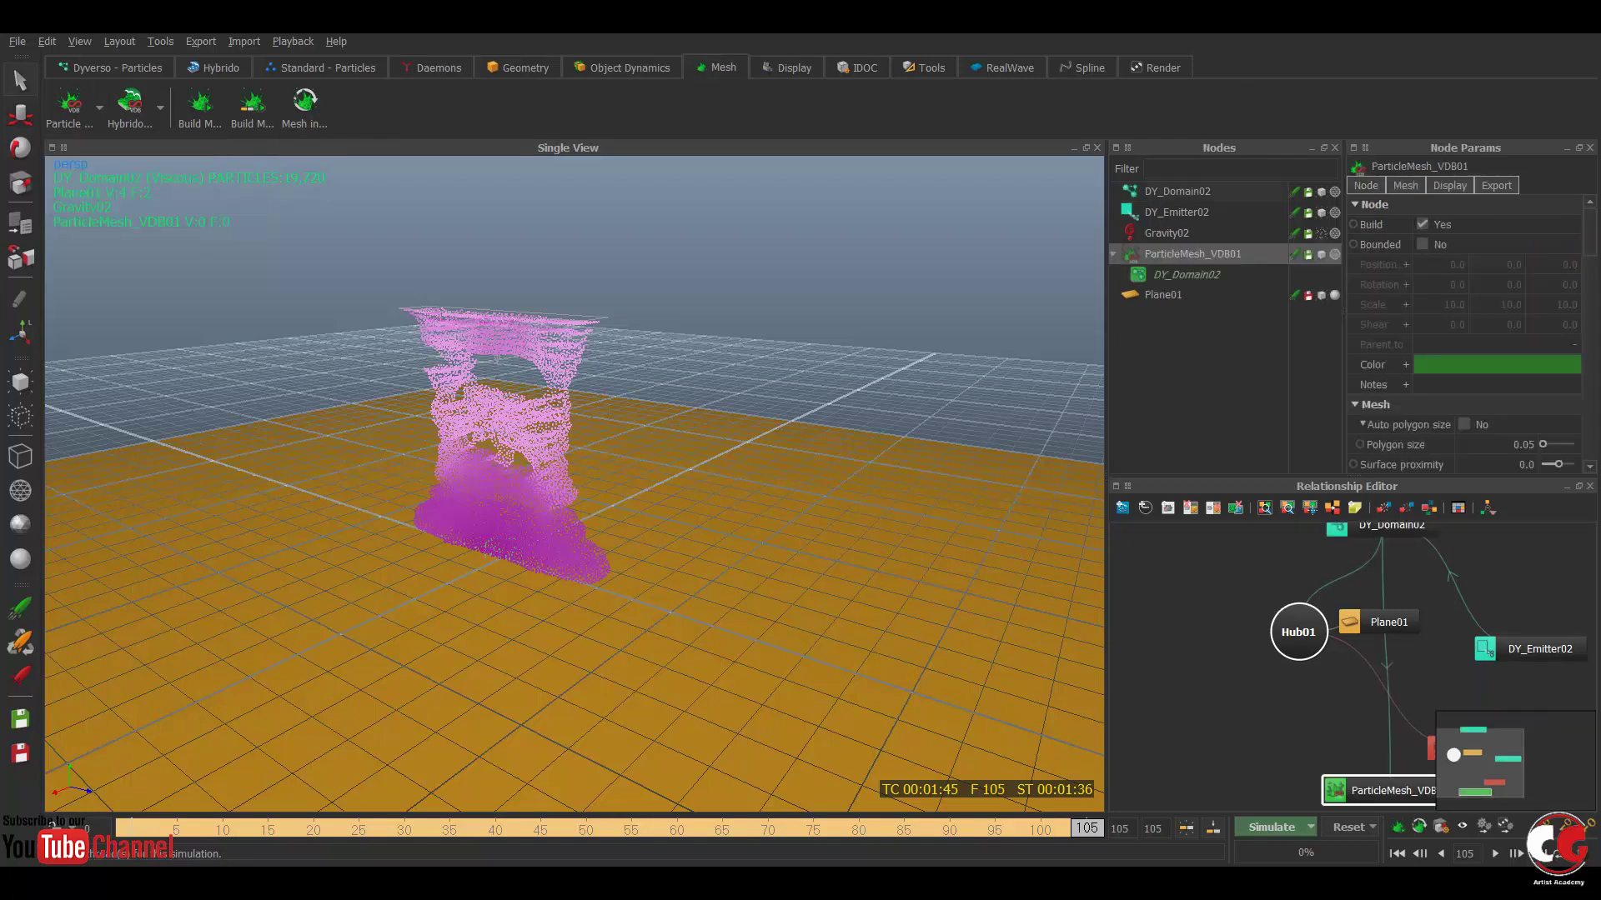
{"action": "left_click", "coordinate": [1185, 274]}
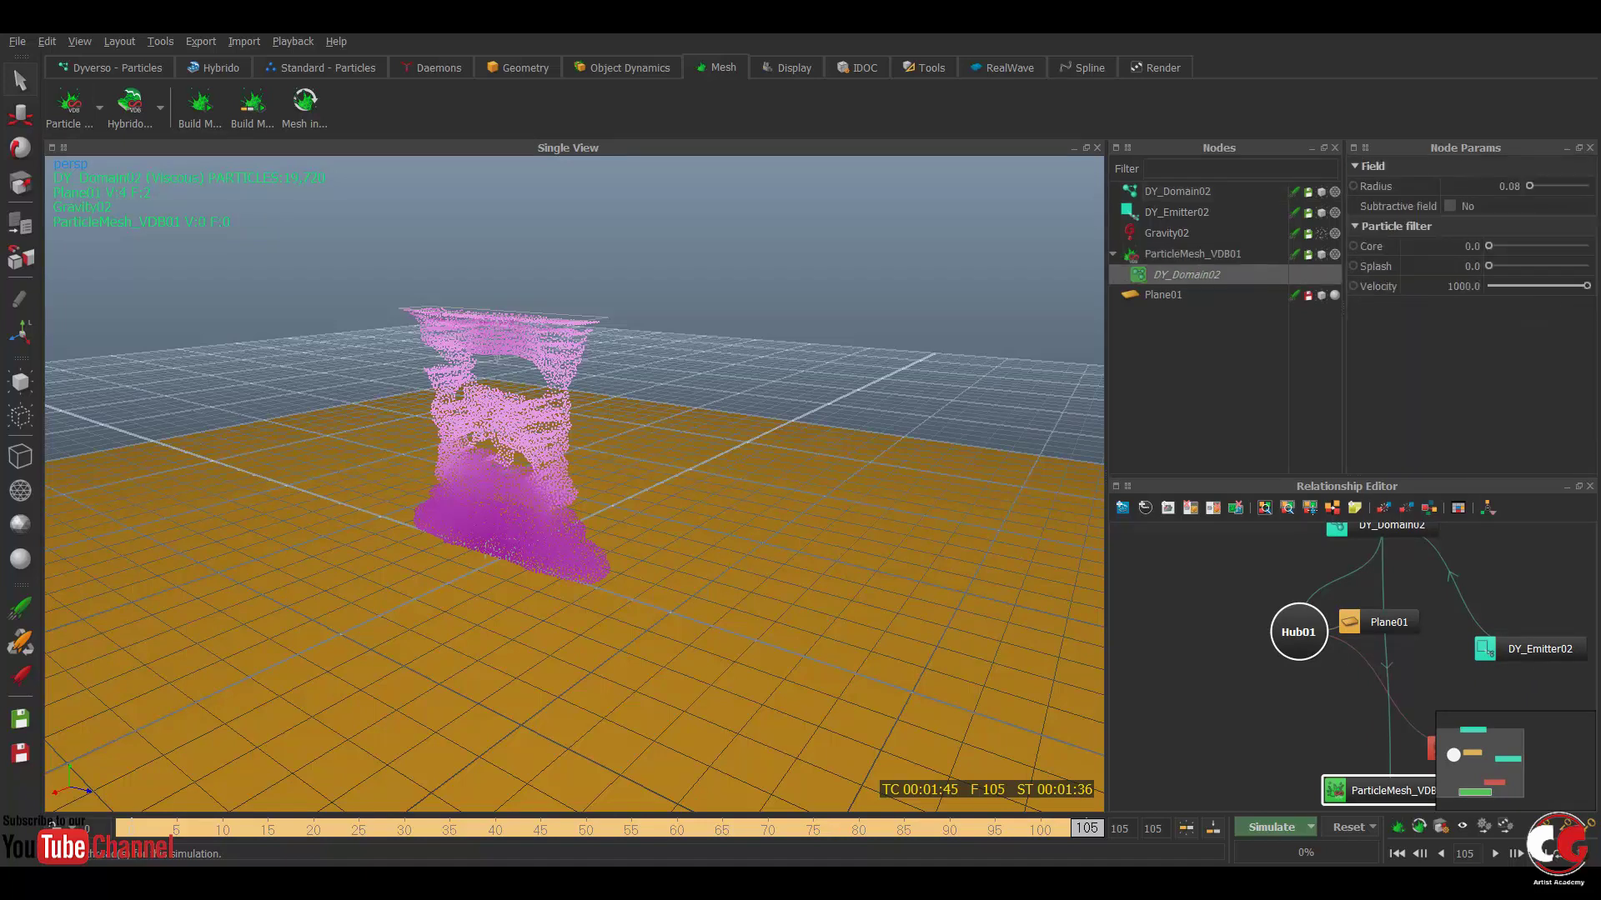
{"action": "left_click", "coordinate": [1192, 254]}
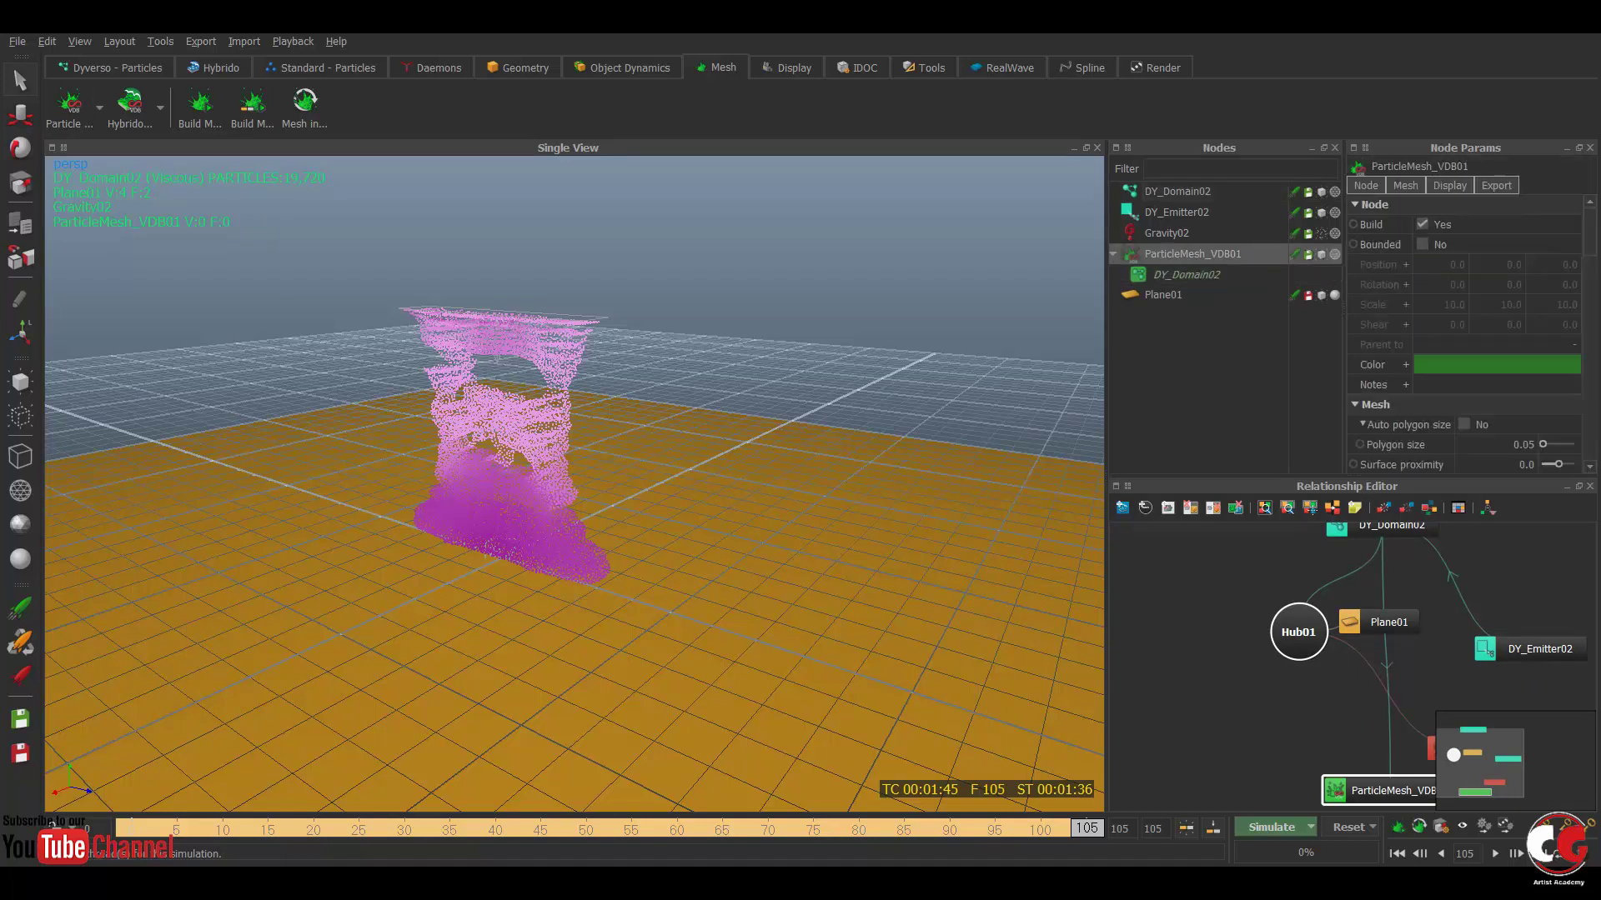
- Build the VDB particle mesh for frame 105 and inspect its surface
{"action": "right_click", "coordinate": [1167, 254]}
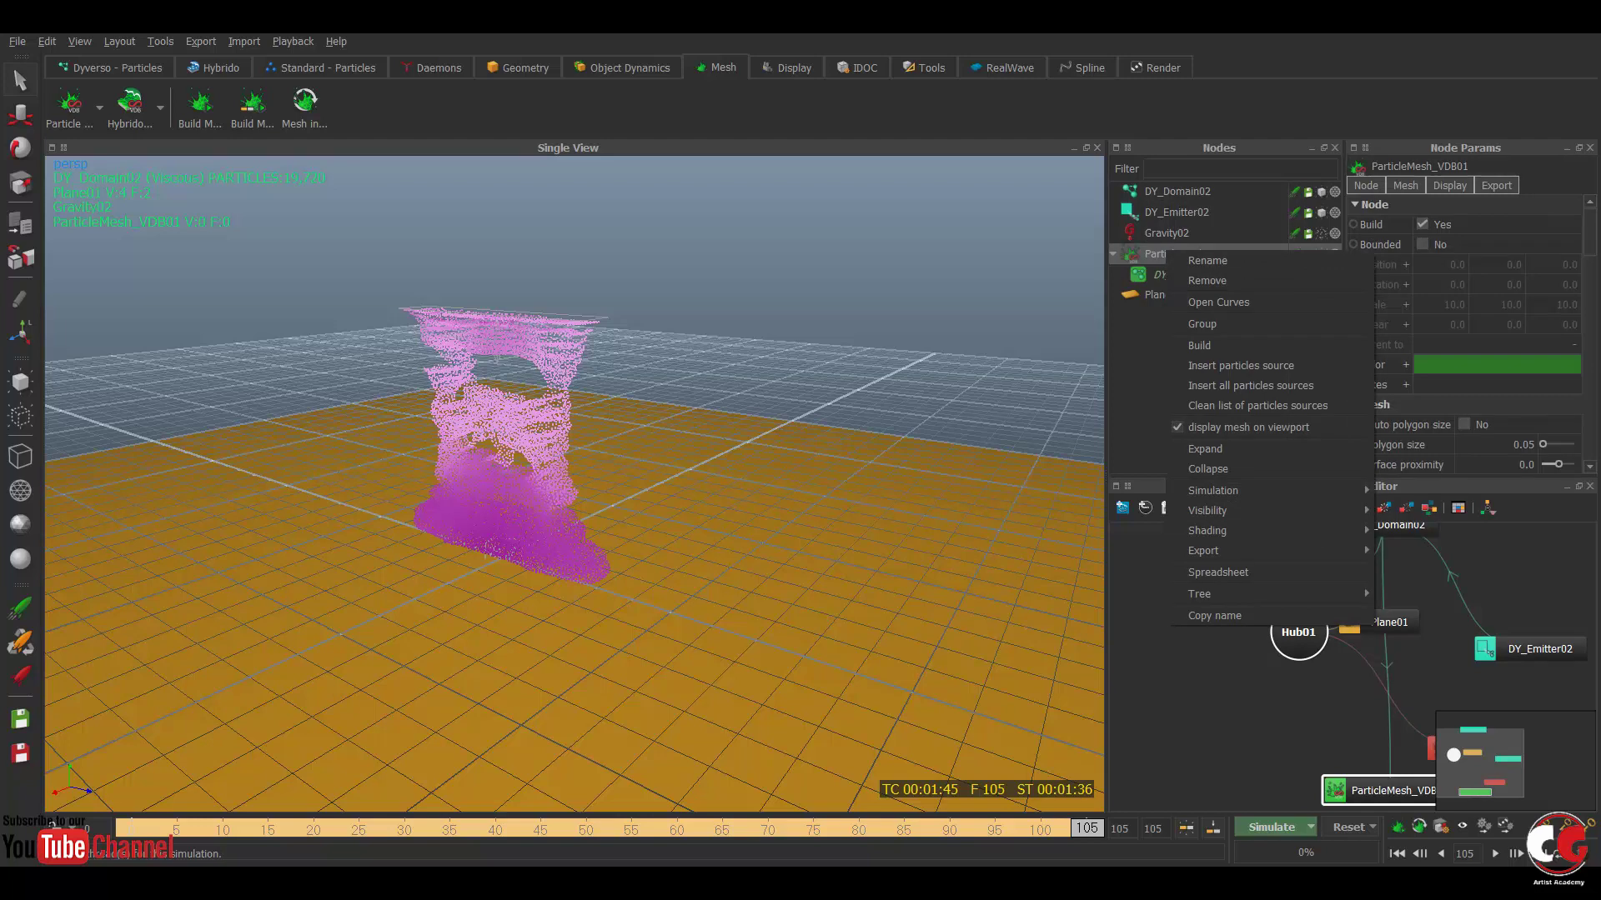
{"action": "left_click", "coordinate": [1204, 345]}
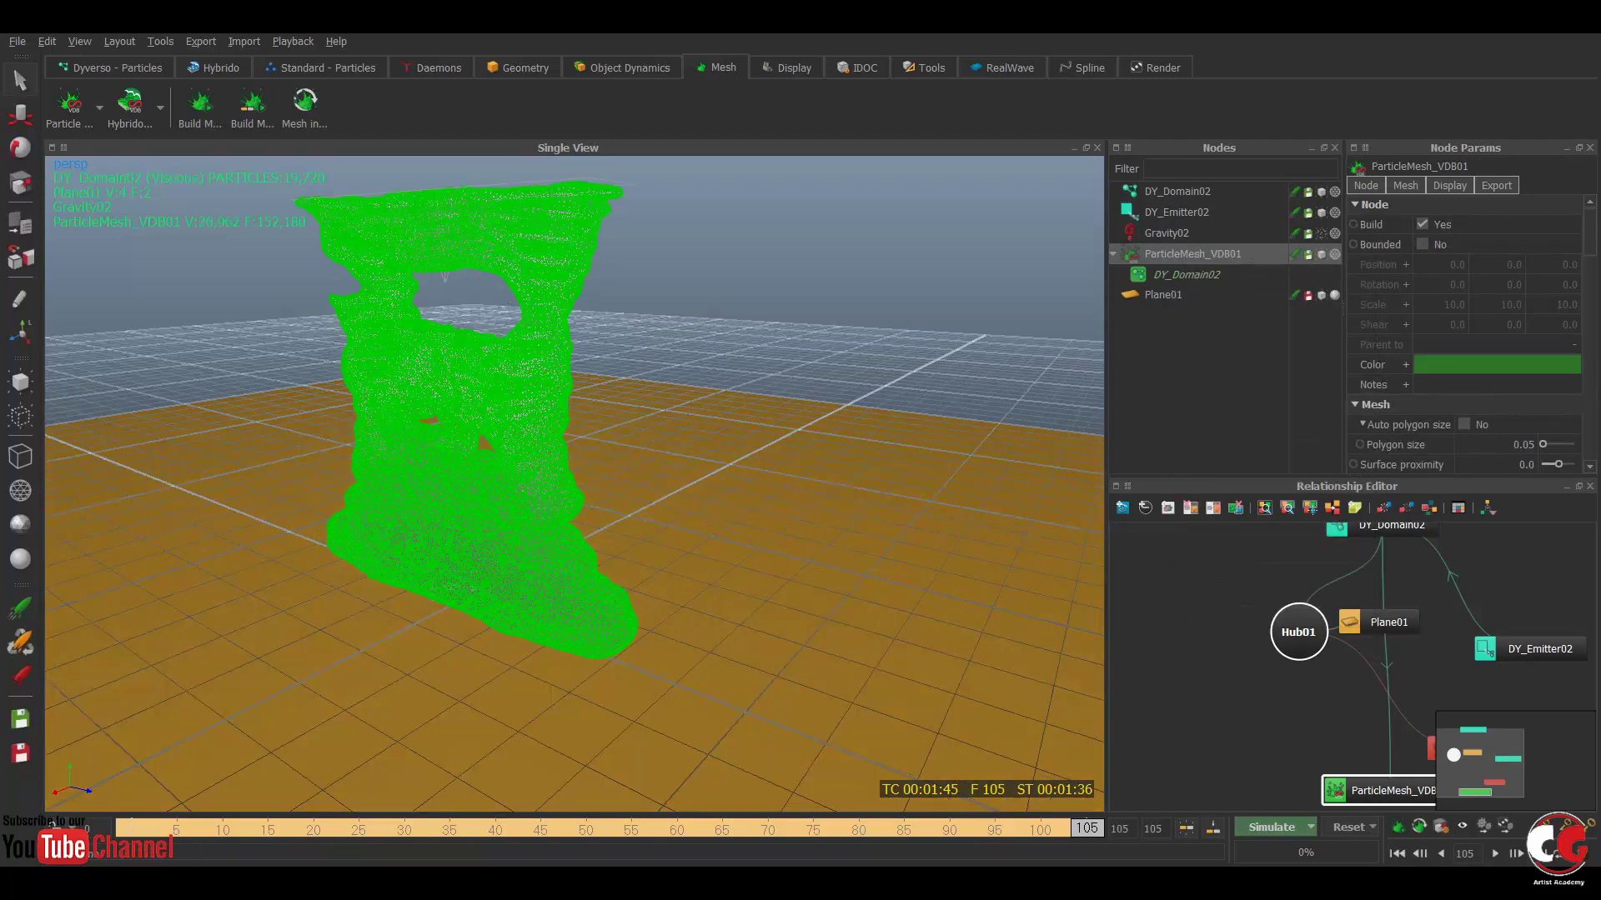
{"action": "left_click", "coordinate": [792, 416]}
{"action": "mouse_move", "coordinate": [792, 416]}
{"action": "left_mouse_down", "text": "alt"}
{"action": "mouse_move", "coordinate": [884, 430]}
{"action": "mouse_move", "coordinate": [800, 429]}
{"action": "mouse_move", "coordinate": [867, 450]}
{"action": "mouse_move", "coordinate": [784, 442]}
{"action": "mouse_move", "coordinate": [822, 438]}
{"action": "left_mouse_up", "text": "alt"}
{"action": "left_click", "coordinate": [500, 434]}
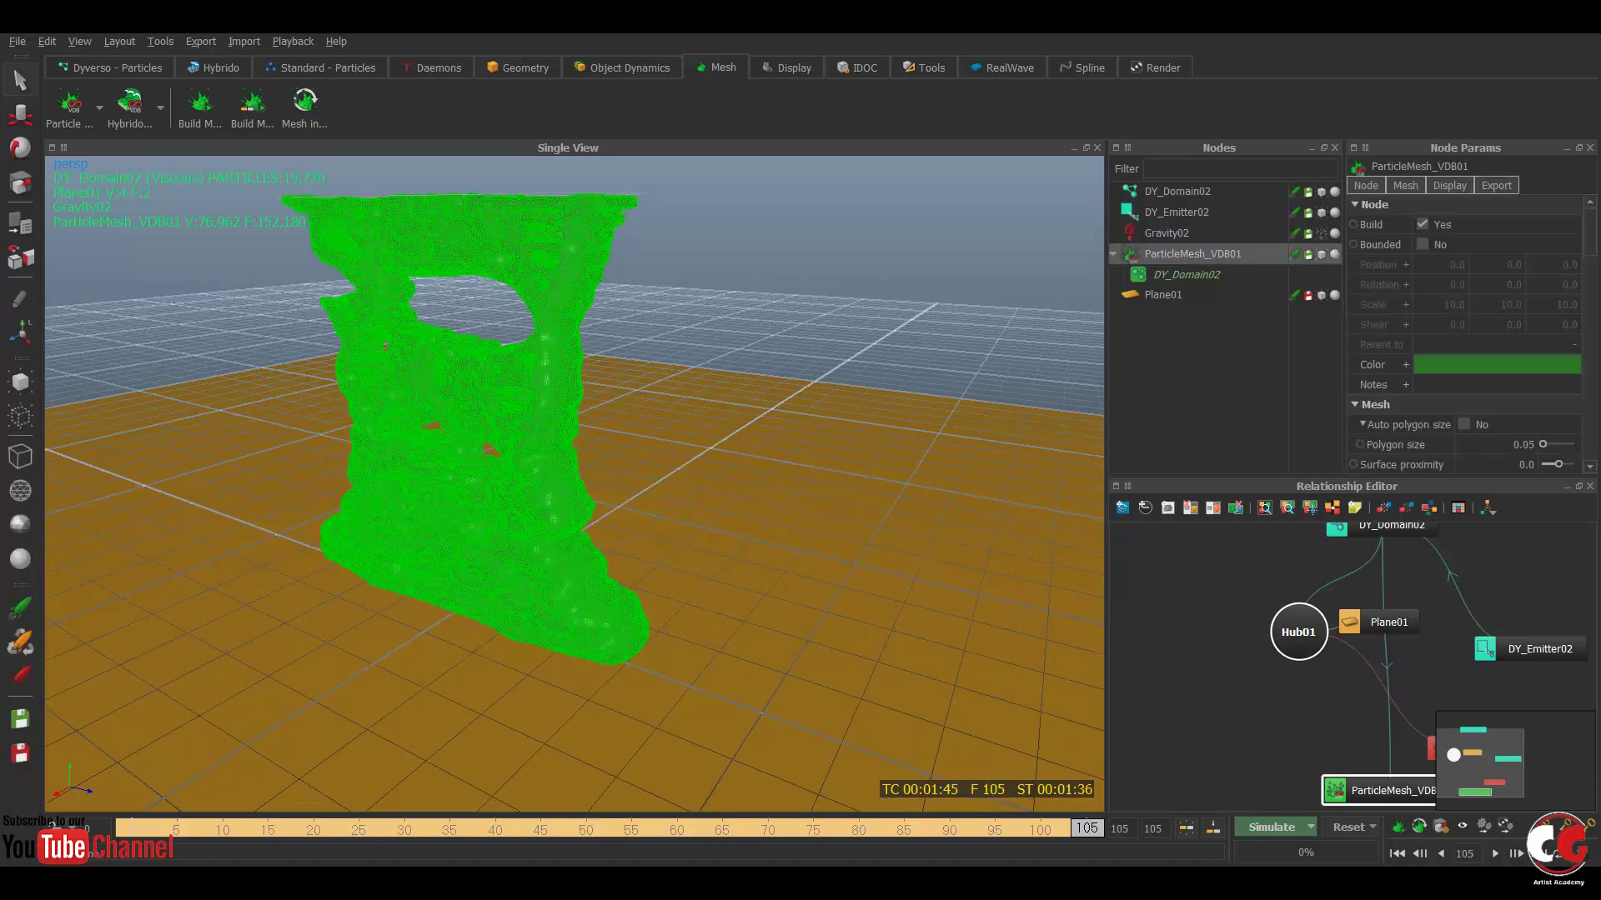
- Enable the mesh filter on the VDB particle mesh, rebuild the mesh and inspect it
{"action": "scroll", "coordinate": [1464, 333], "scroll_direction": "down", "scroll_amount": 2}
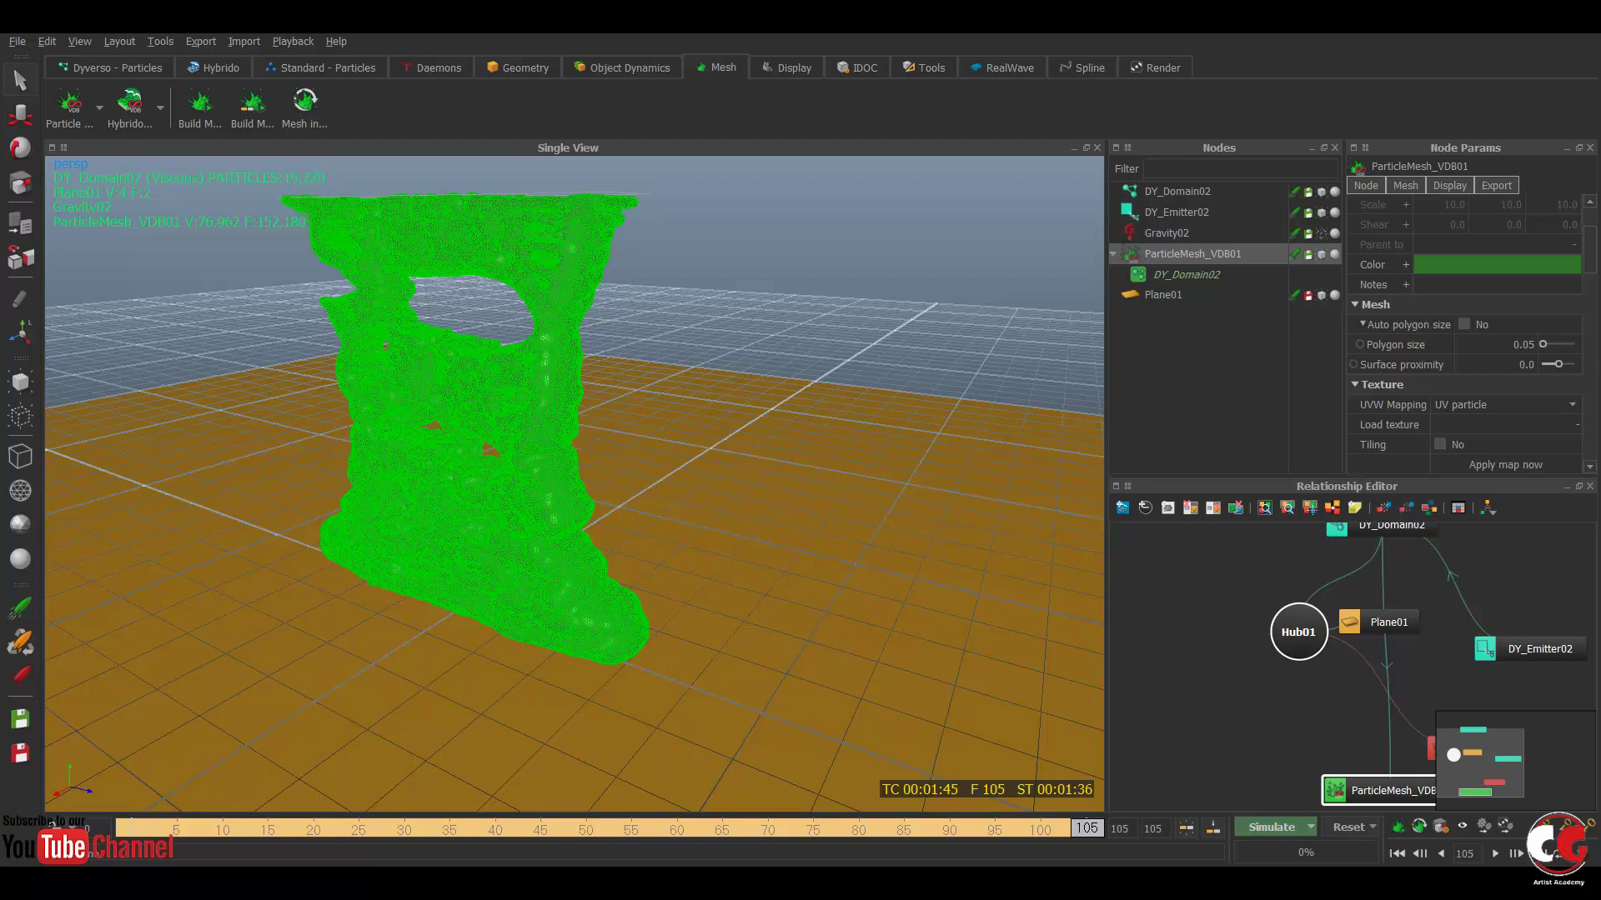
{"action": "scroll", "coordinate": [1465, 333], "scroll_direction": "down", "scroll_amount": 3}
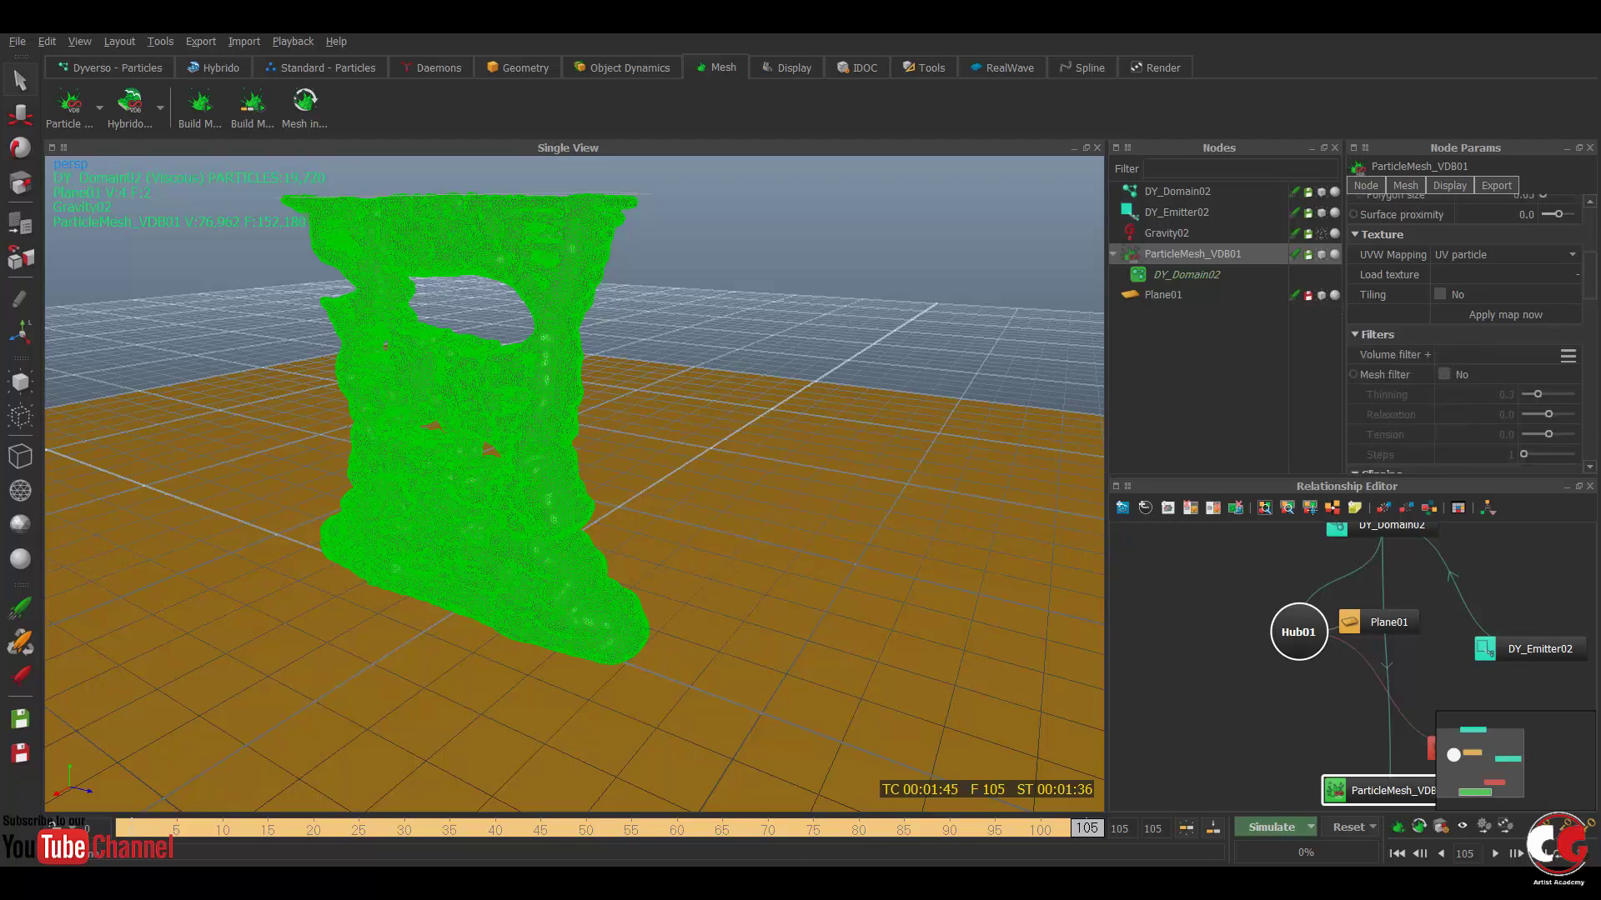
{"action": "left_click", "coordinate": [1444, 374]}
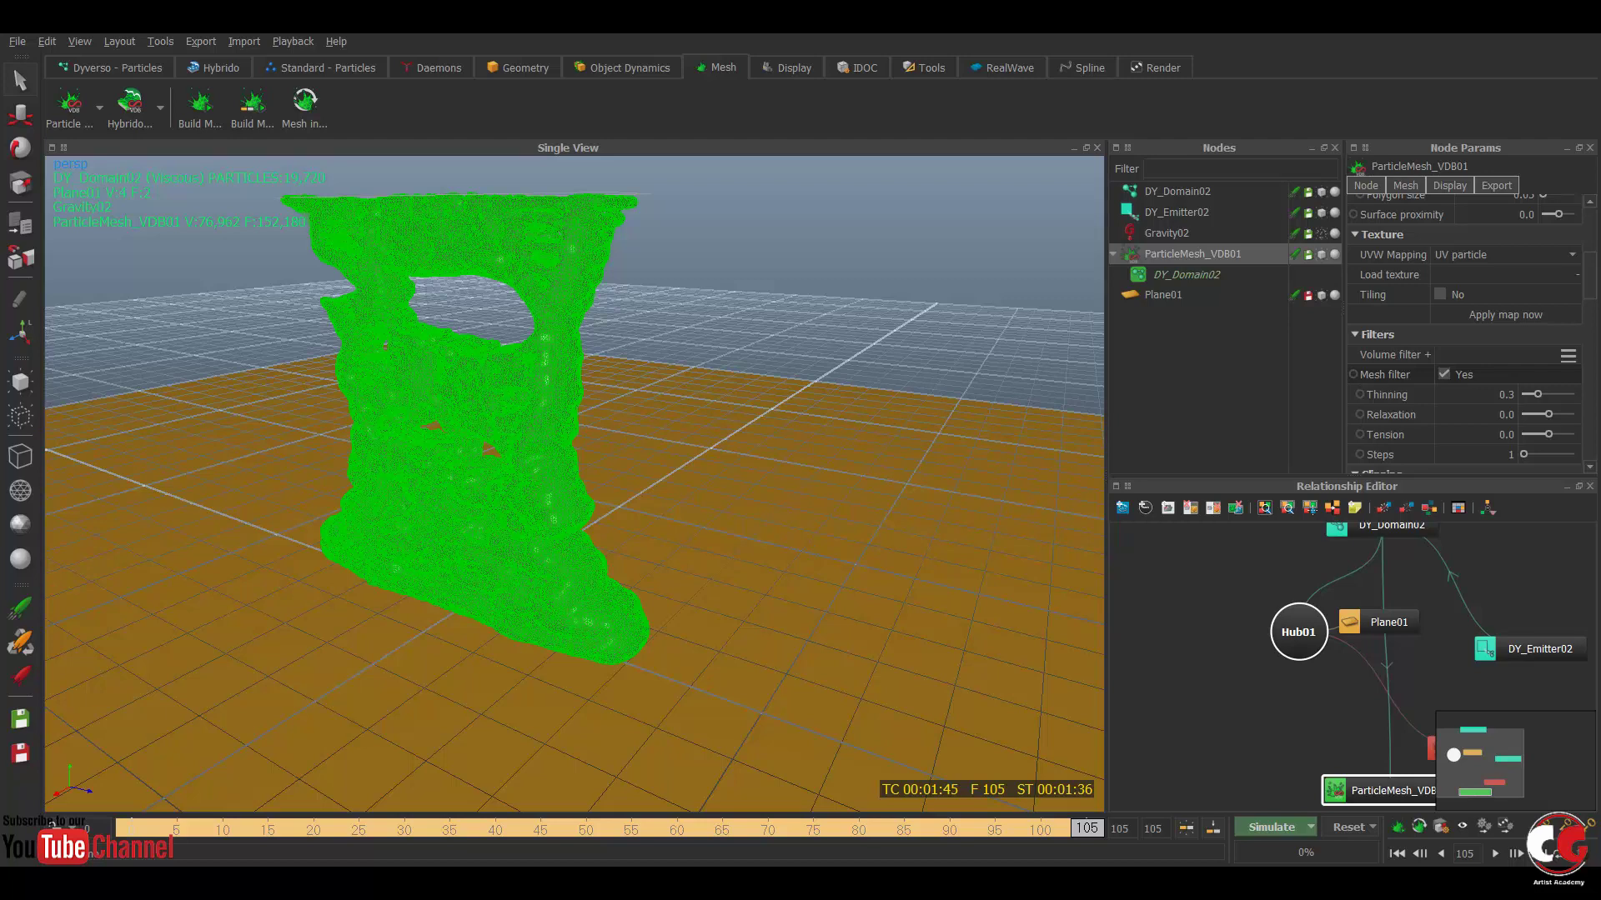
{"action": "right_click", "coordinate": [1176, 252]}
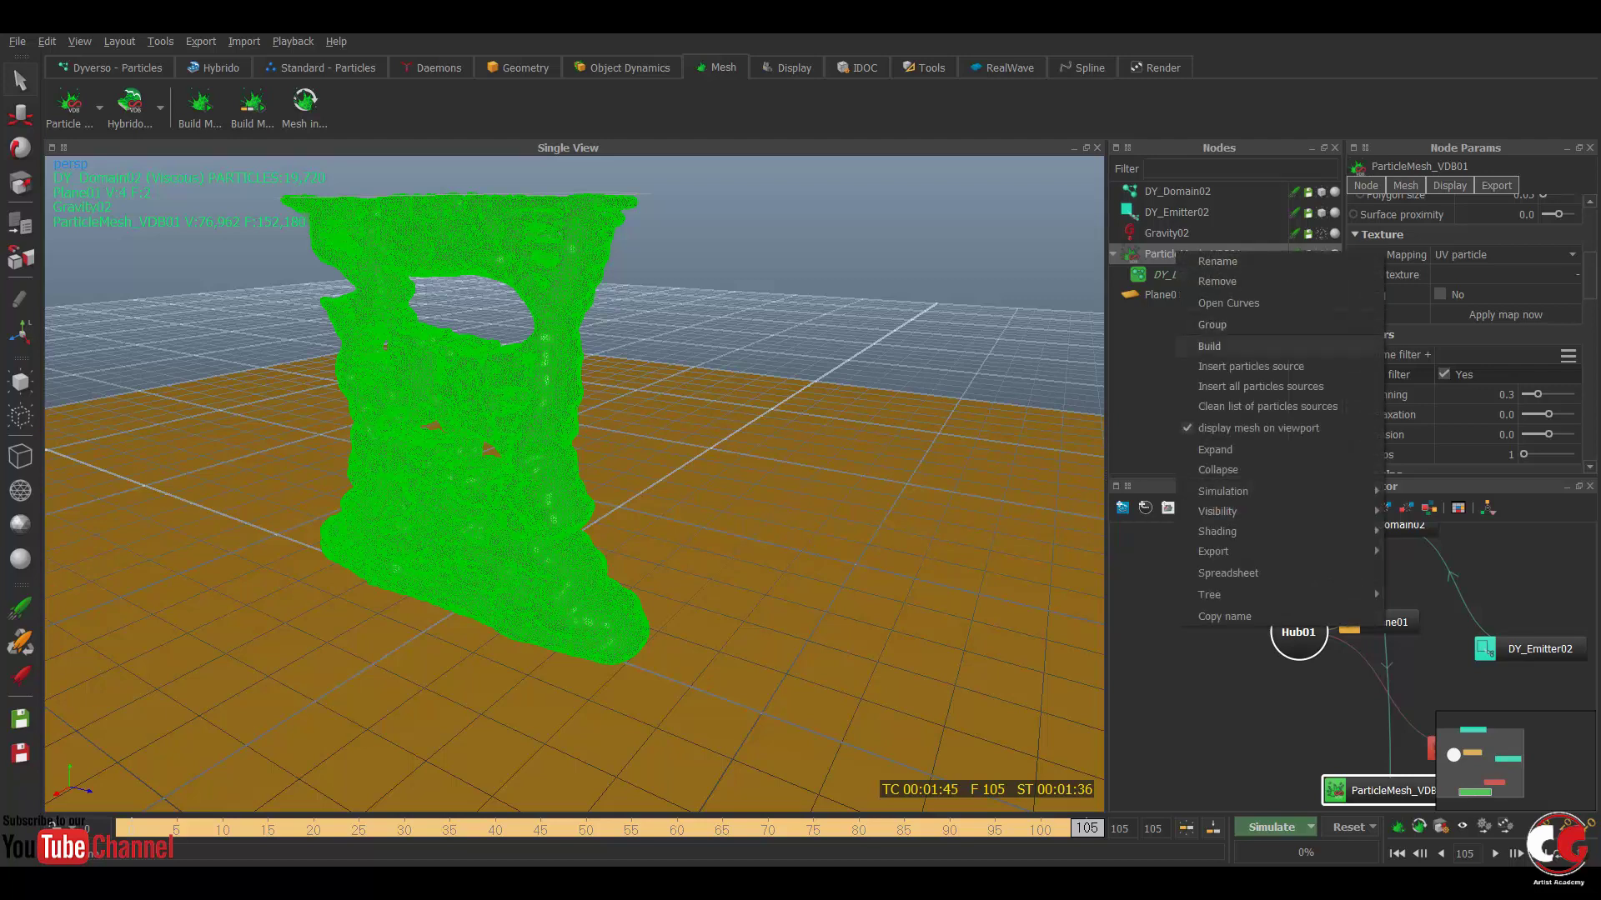
{"action": "left_click", "coordinate": [1209, 345]}
{"action": "left_click", "coordinate": [750, 350]}
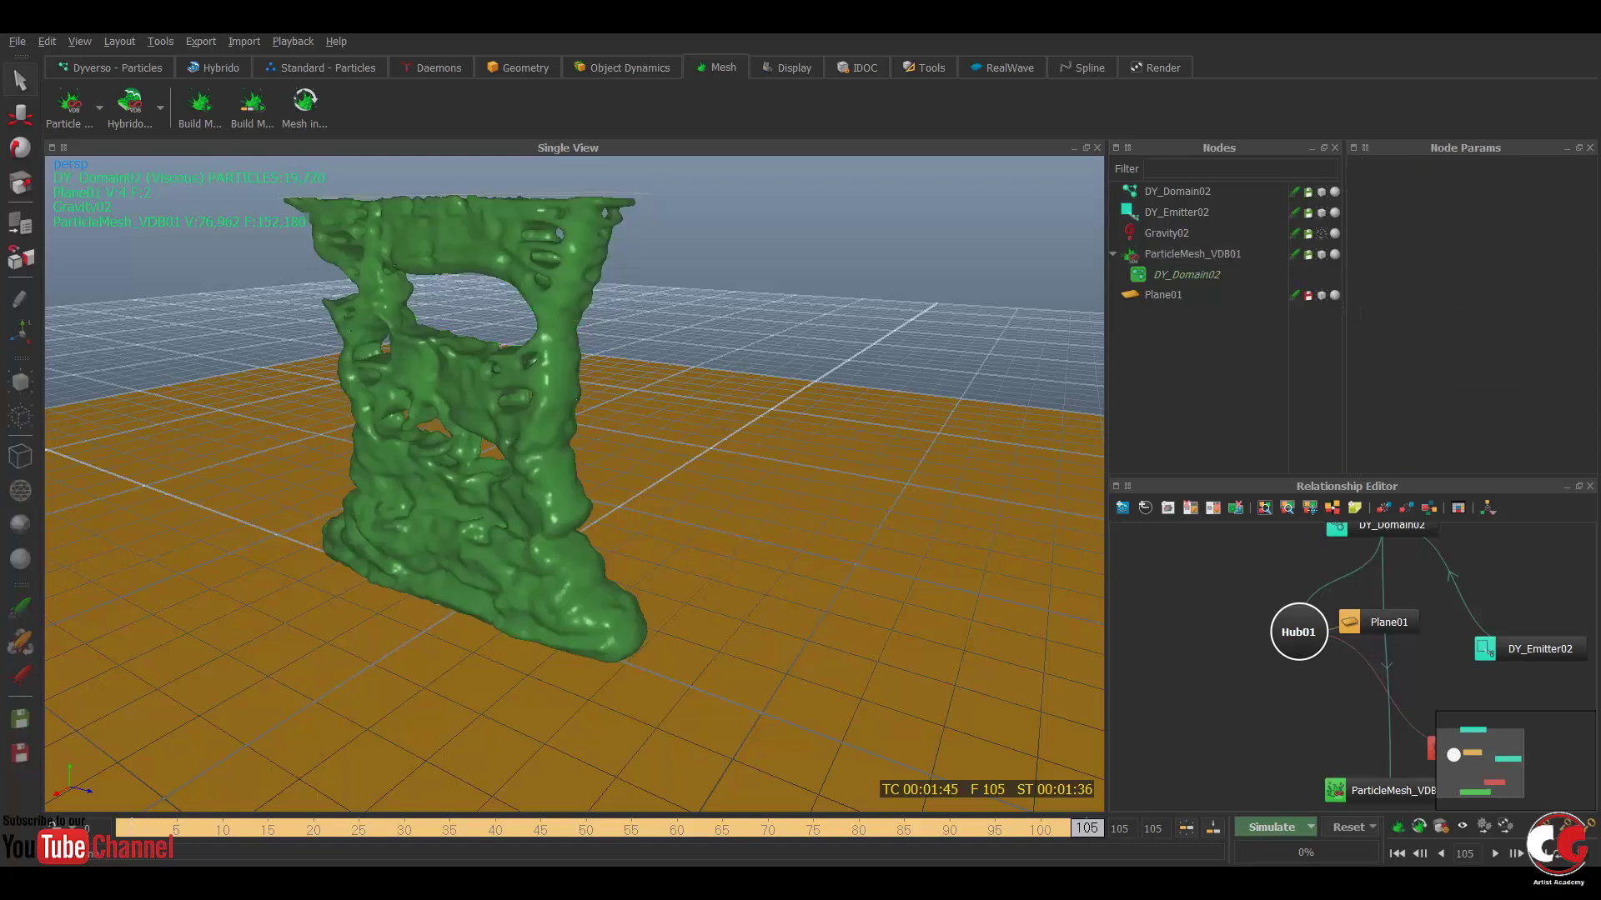
{"action": "mouse_move", "coordinate": [750, 416]}
{"action": "left_mouse_down", "text": "alt"}
{"action": "mouse_move", "coordinate": [842, 405]}
{"action": "mouse_move", "coordinate": [762, 398]}
{"action": "left_mouse_up", "text": "alt"}
{"action": "left_click", "coordinate": [541, 375]}
- Add a Smooth volume filter with 2 iterations to the VDB particle mesh
{"action": "left_click", "coordinate": [1426, 354]}
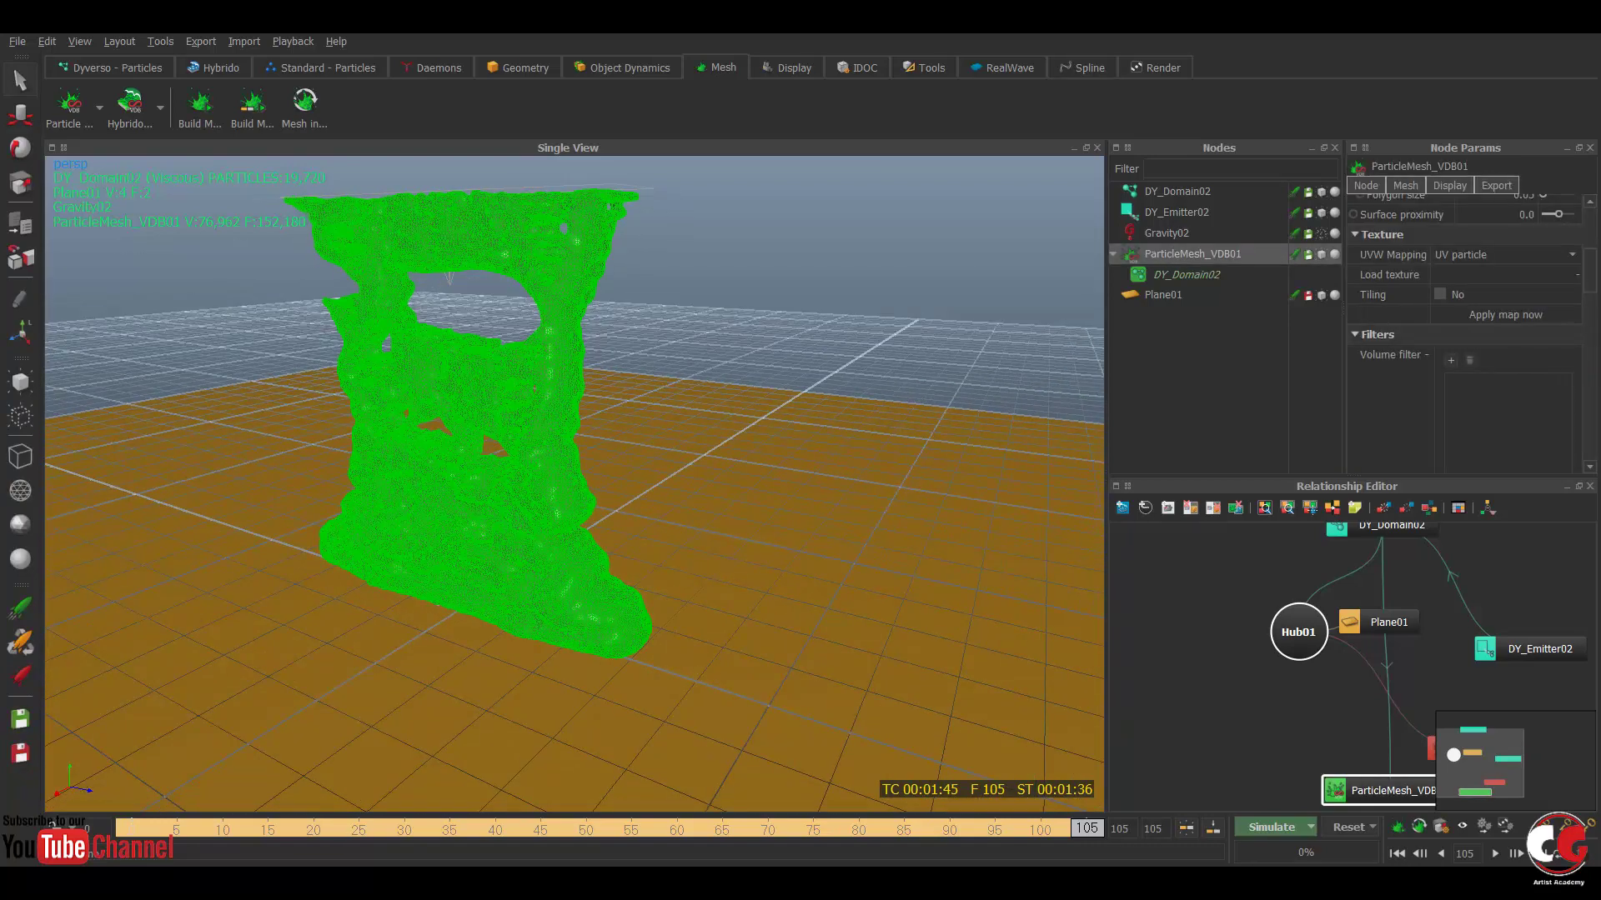
{"action": "left_click", "coordinate": [1450, 360]}
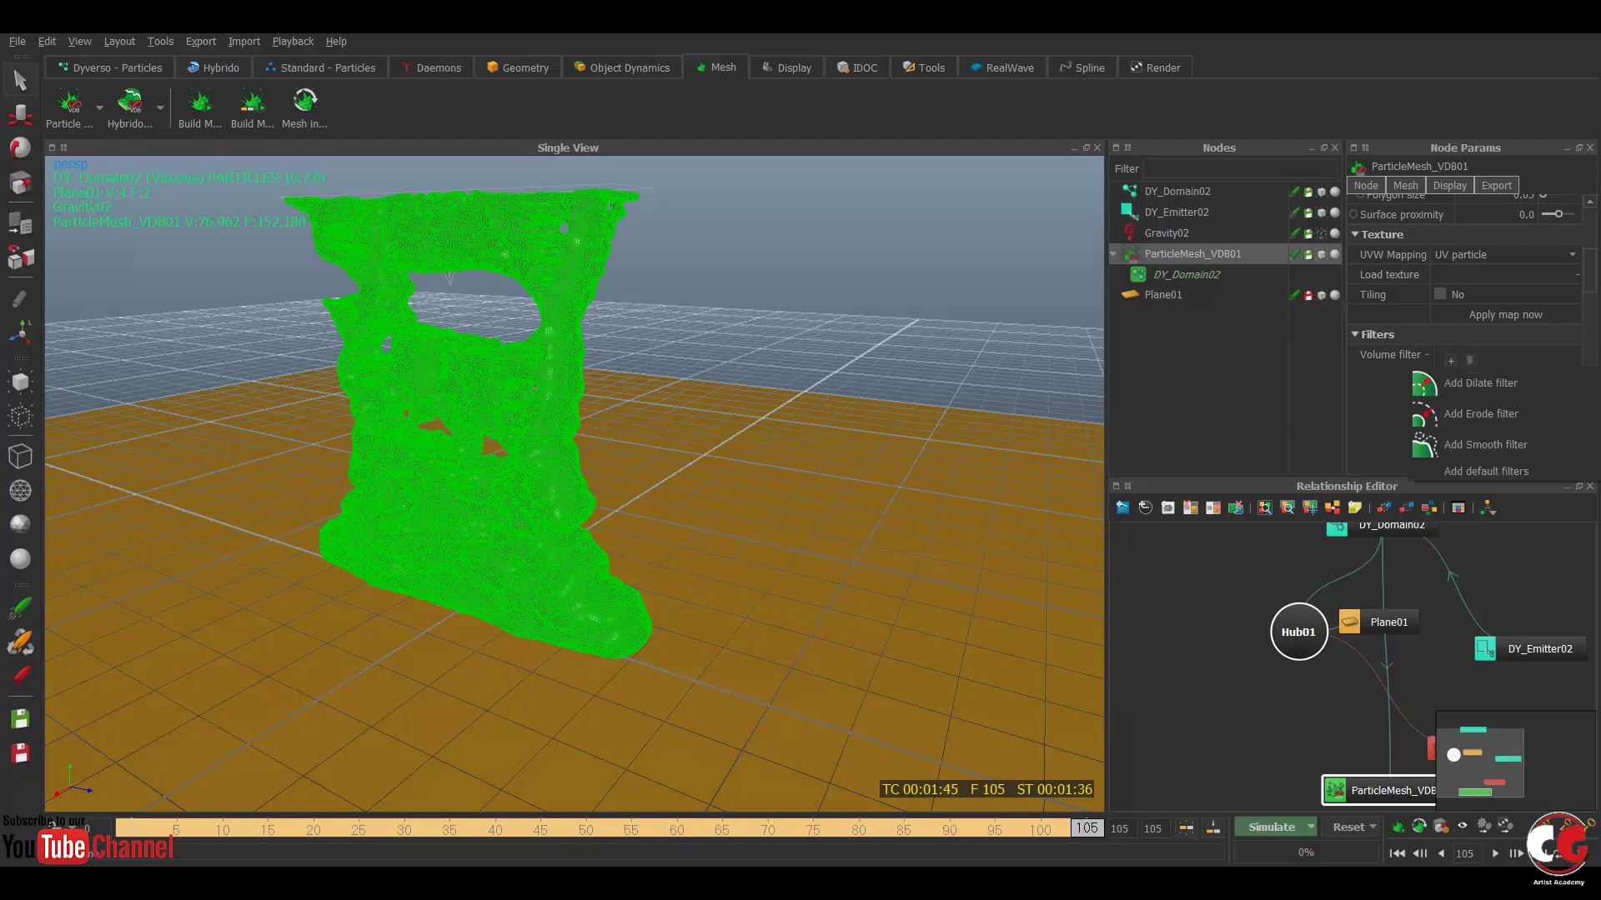
{"action": "key", "text": "Escape"}
{"action": "left_click", "coordinate": [1451, 360]}
{"action": "left_click", "coordinate": [1485, 444]}
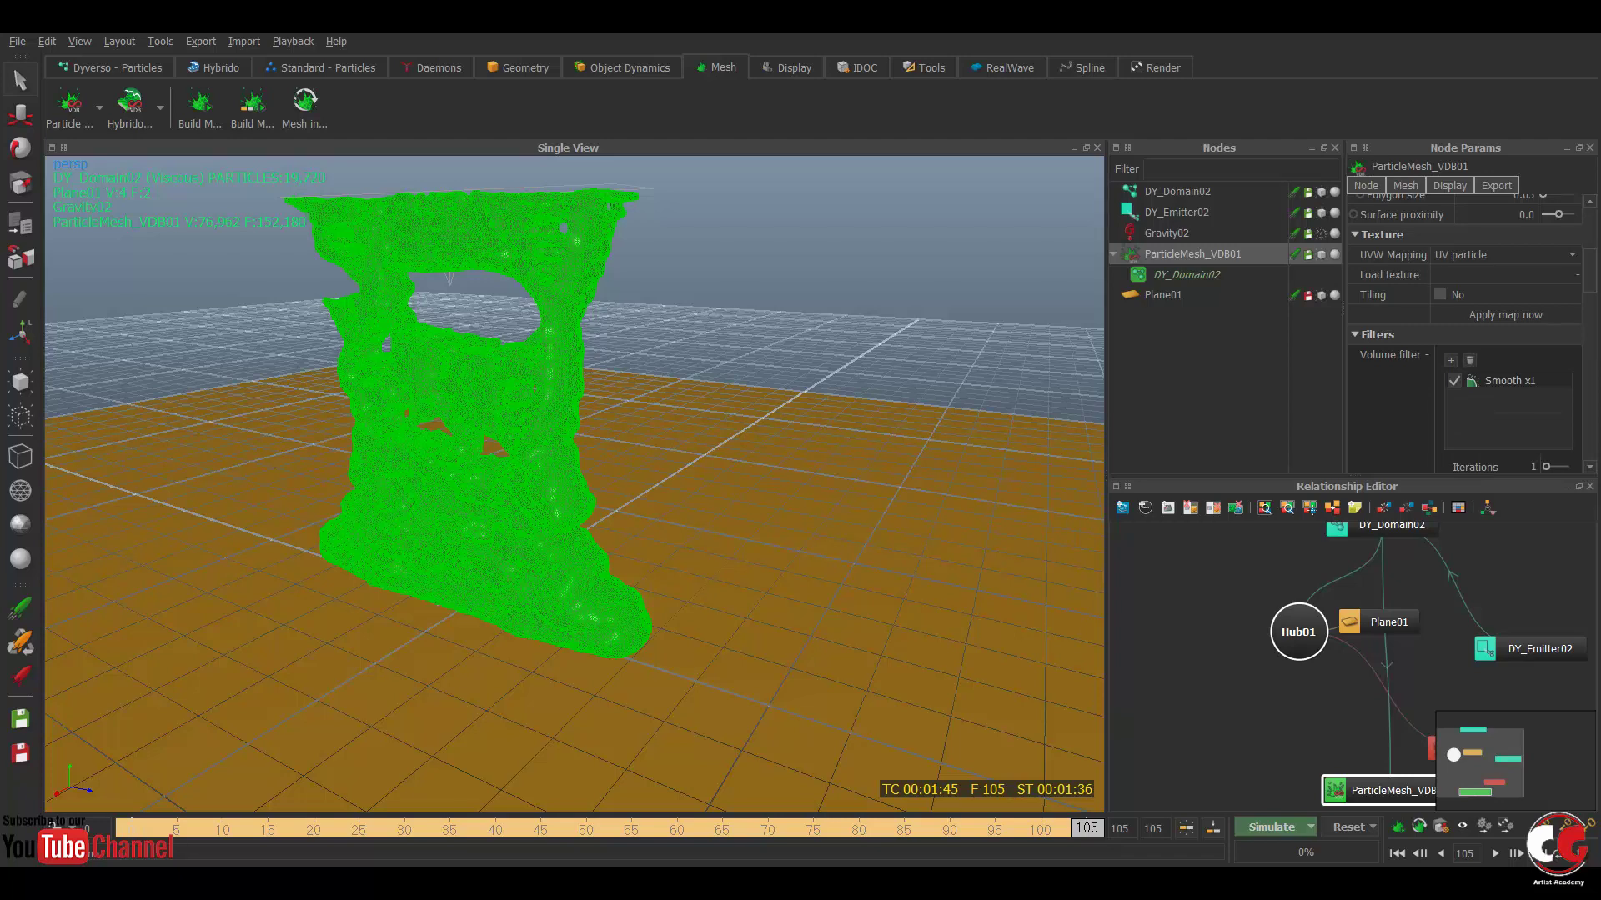
{"action": "scroll", "coordinate": [1464, 333], "scroll_direction": "down", "scroll_amount": 3}
{"action": "left_click", "coordinate": [1522, 366]}
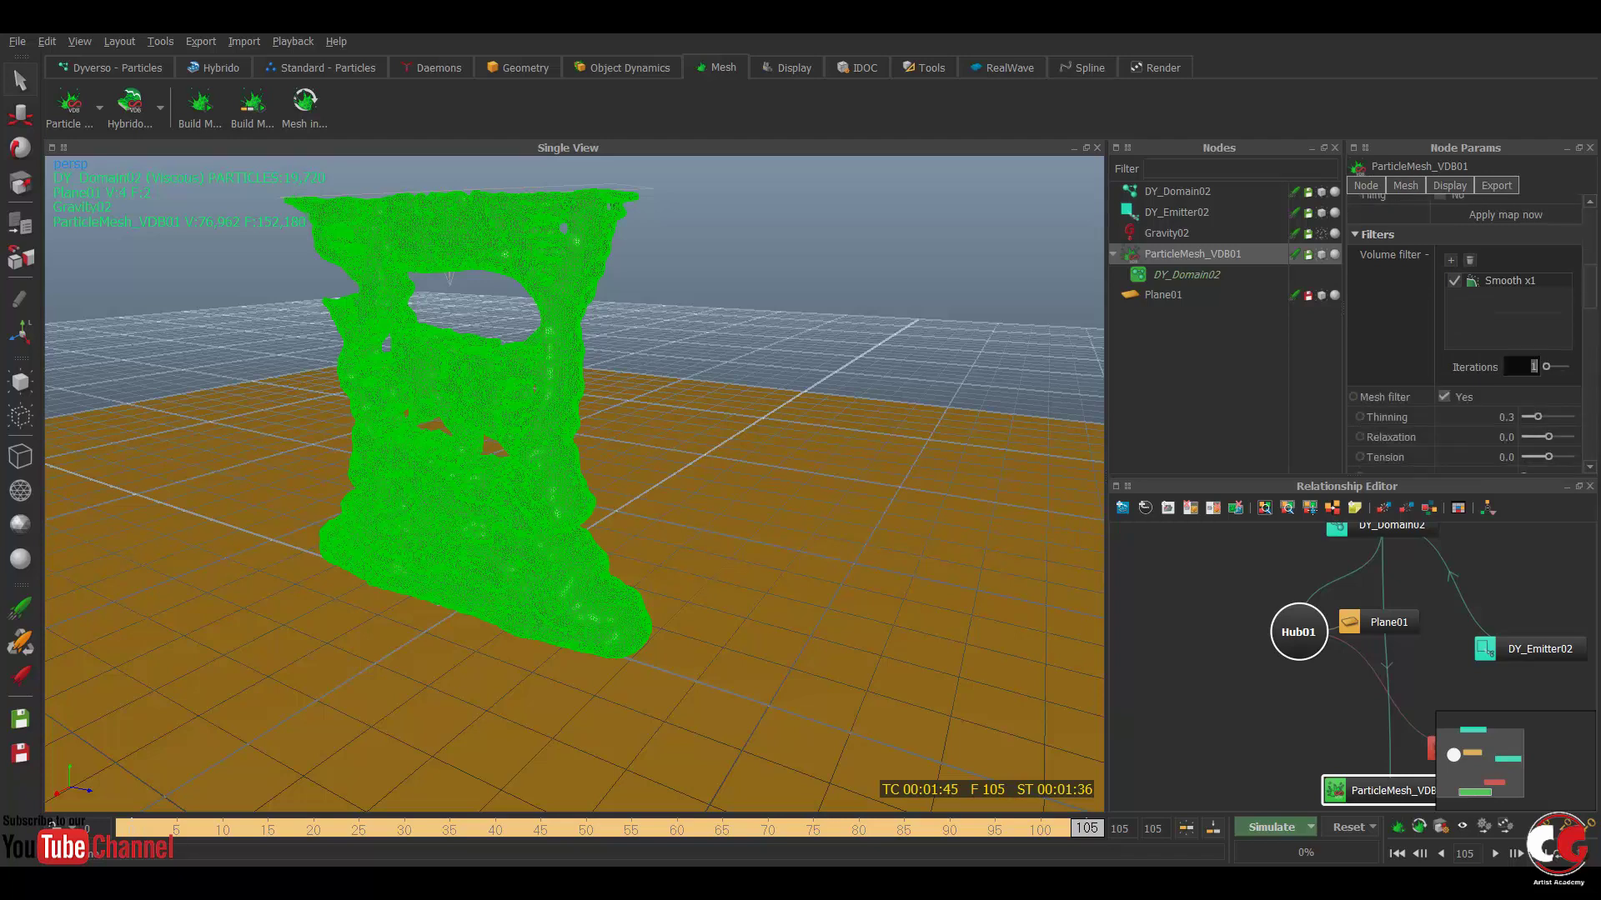
{"action": "type", "text": "2"}
{"action": "key", "text": "Return"}
- Rebuild the VDB particle mesh with the Smooth volume filter applied
{"action": "right_click", "coordinate": [1168, 254]}
{"action": "left_click", "coordinate": [1203, 350]}
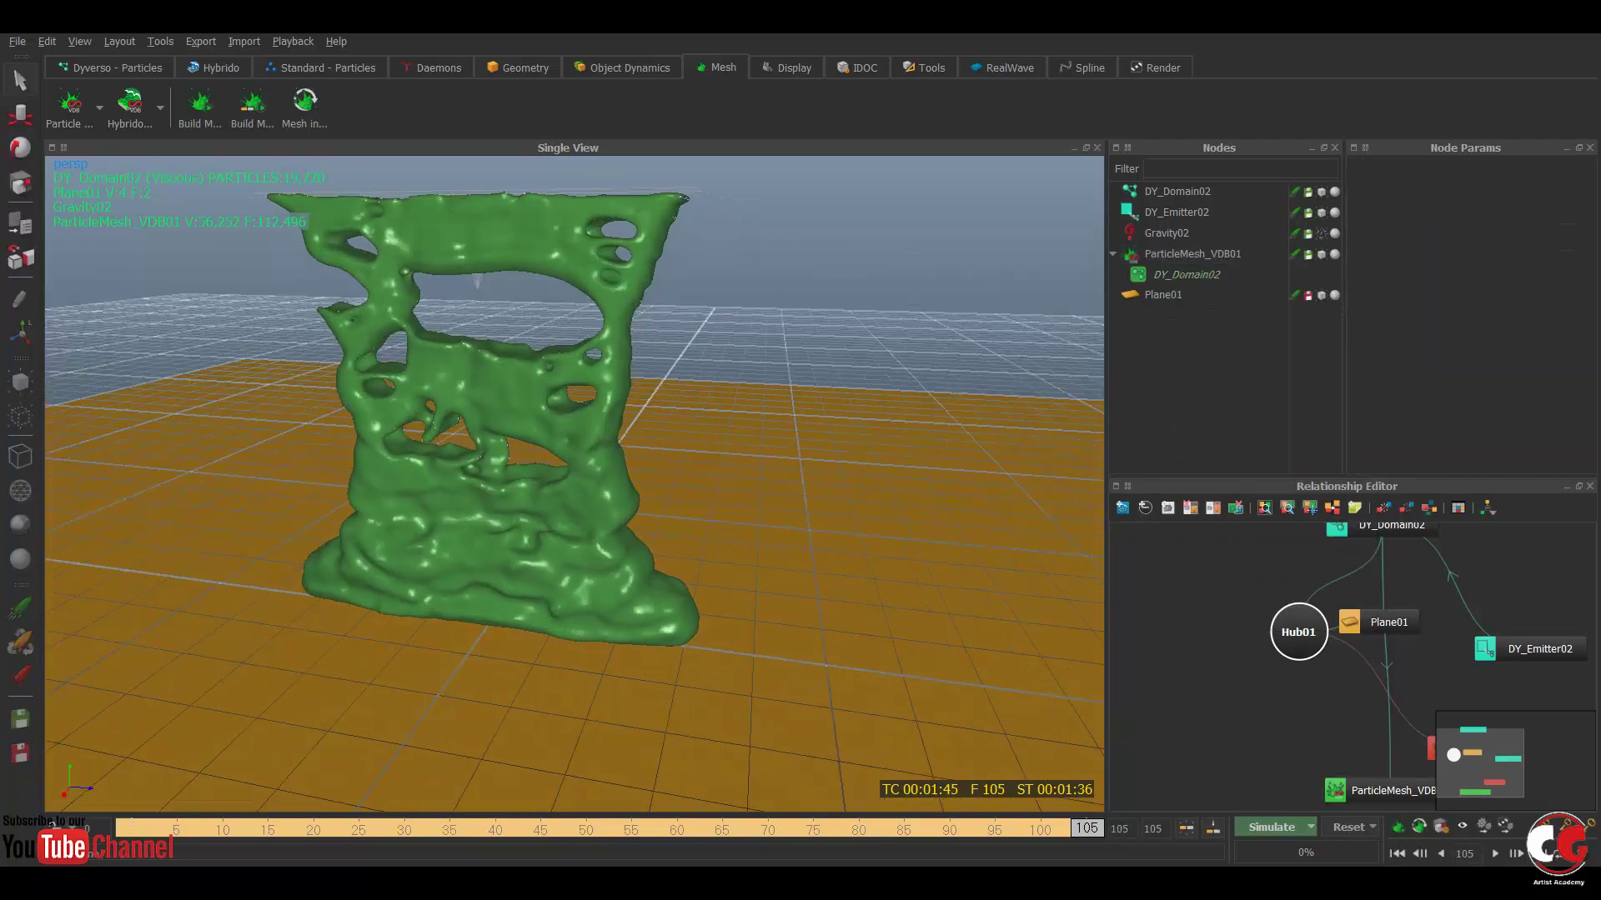
{"action": "left_click", "coordinate": [501, 375]}
{"action": "left_click_drag", "start_coordinate": [500, 375], "coordinate": [505, 329], "text": "alt"}
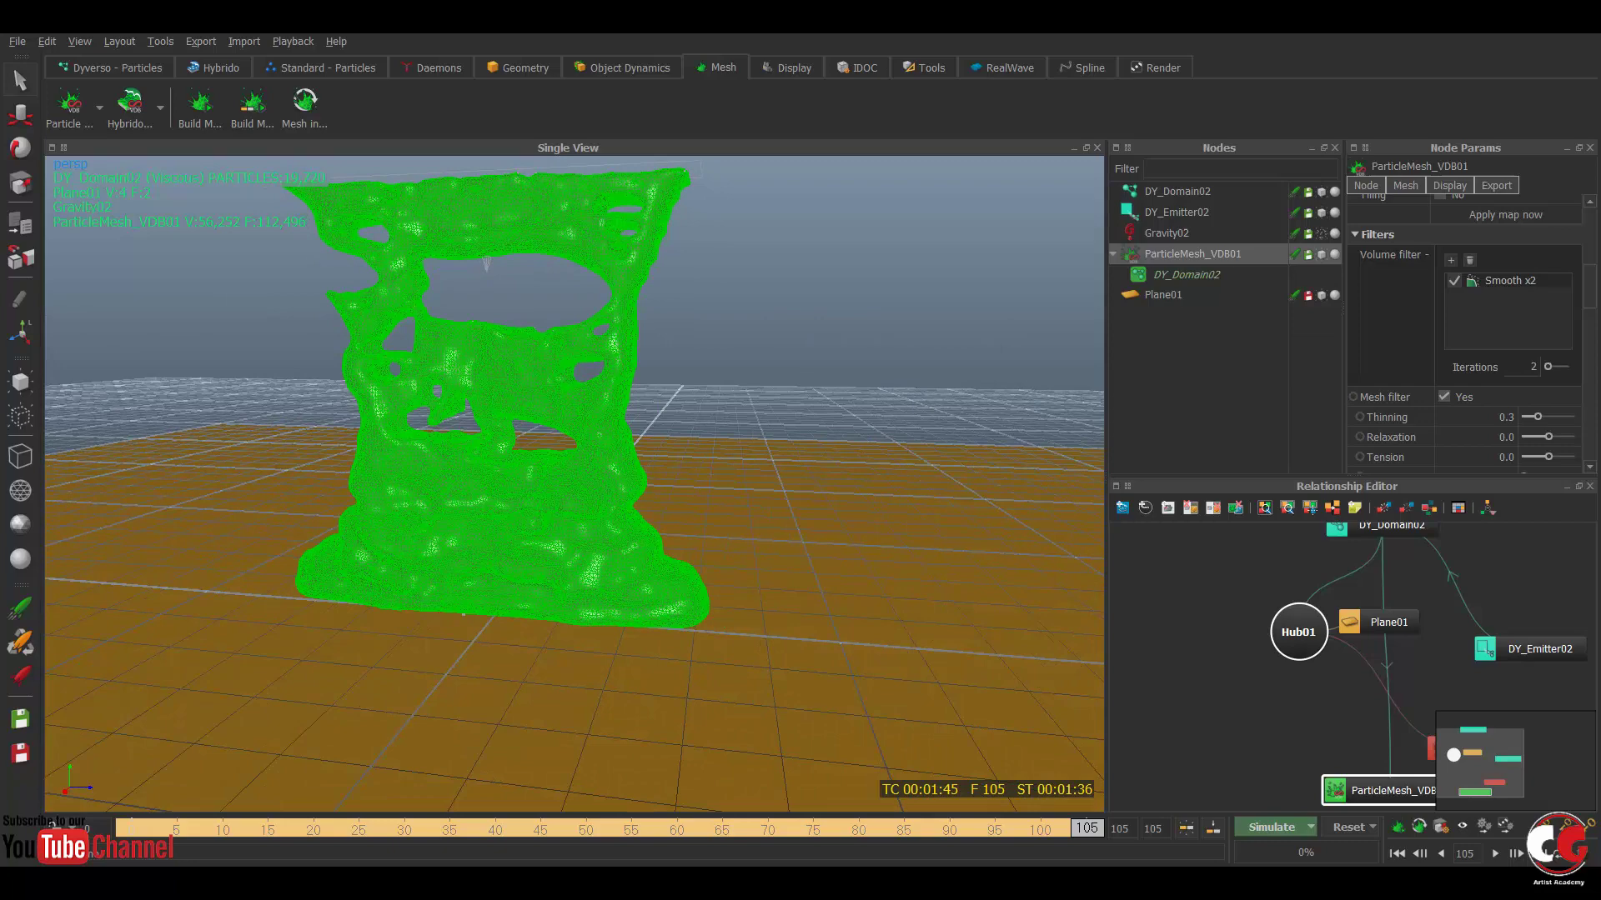
- Examine the smoothed fluid mesh from several angles and distances
{"action": "left_click", "coordinate": [750, 351]}
{"action": "mouse_move", "coordinate": [751, 350]}
{"action": "left_mouse_down", "text": "alt"}
{"action": "mouse_move", "coordinate": [742, 375]}
{"action": "mouse_move", "coordinate": [742, 208]}
{"action": "mouse_move", "coordinate": [759, 375]}
{"action": "left_mouse_up", "text": "alt"}
{"action": "middle_click_drag", "start_coordinate": [574, 400], "coordinate": [611, 477], "text": "alt"}
{"action": "scroll", "coordinate": [575, 483], "scroll_direction": "down", "scroll_amount": 5}
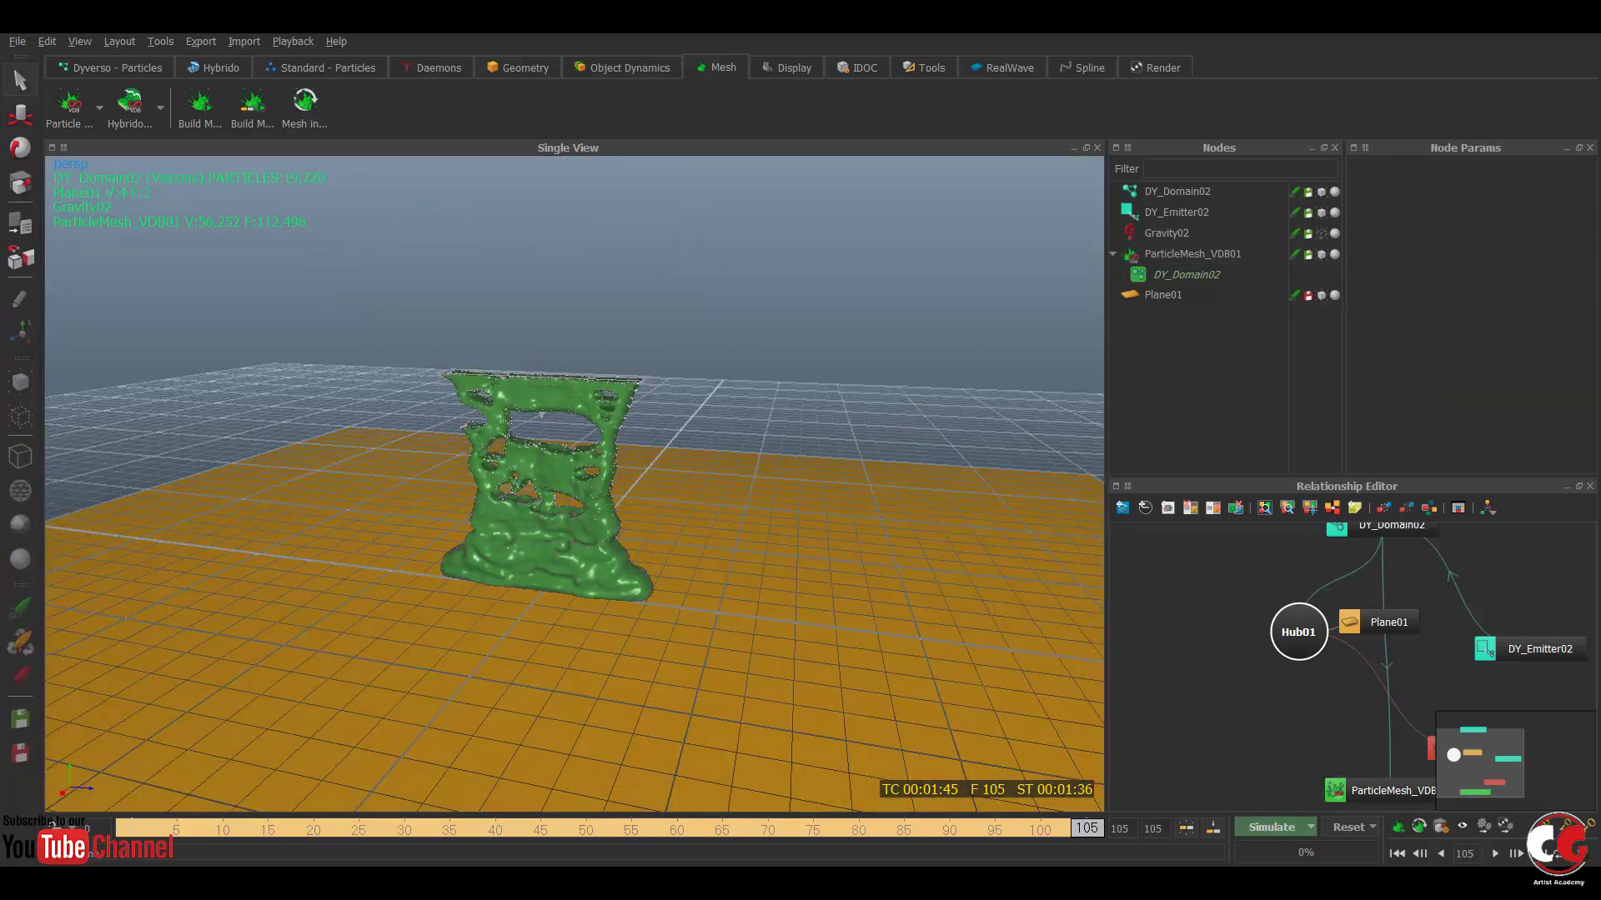
{"action": "left_click_drag", "start_coordinate": [575, 484], "coordinate": [579, 450], "text": "alt"}
{"action": "scroll", "coordinate": [575, 483], "scroll_direction": "up", "scroll_amount": 6}
{"action": "scroll", "coordinate": [575, 484], "scroll_direction": "down", "scroll_amount": 2}
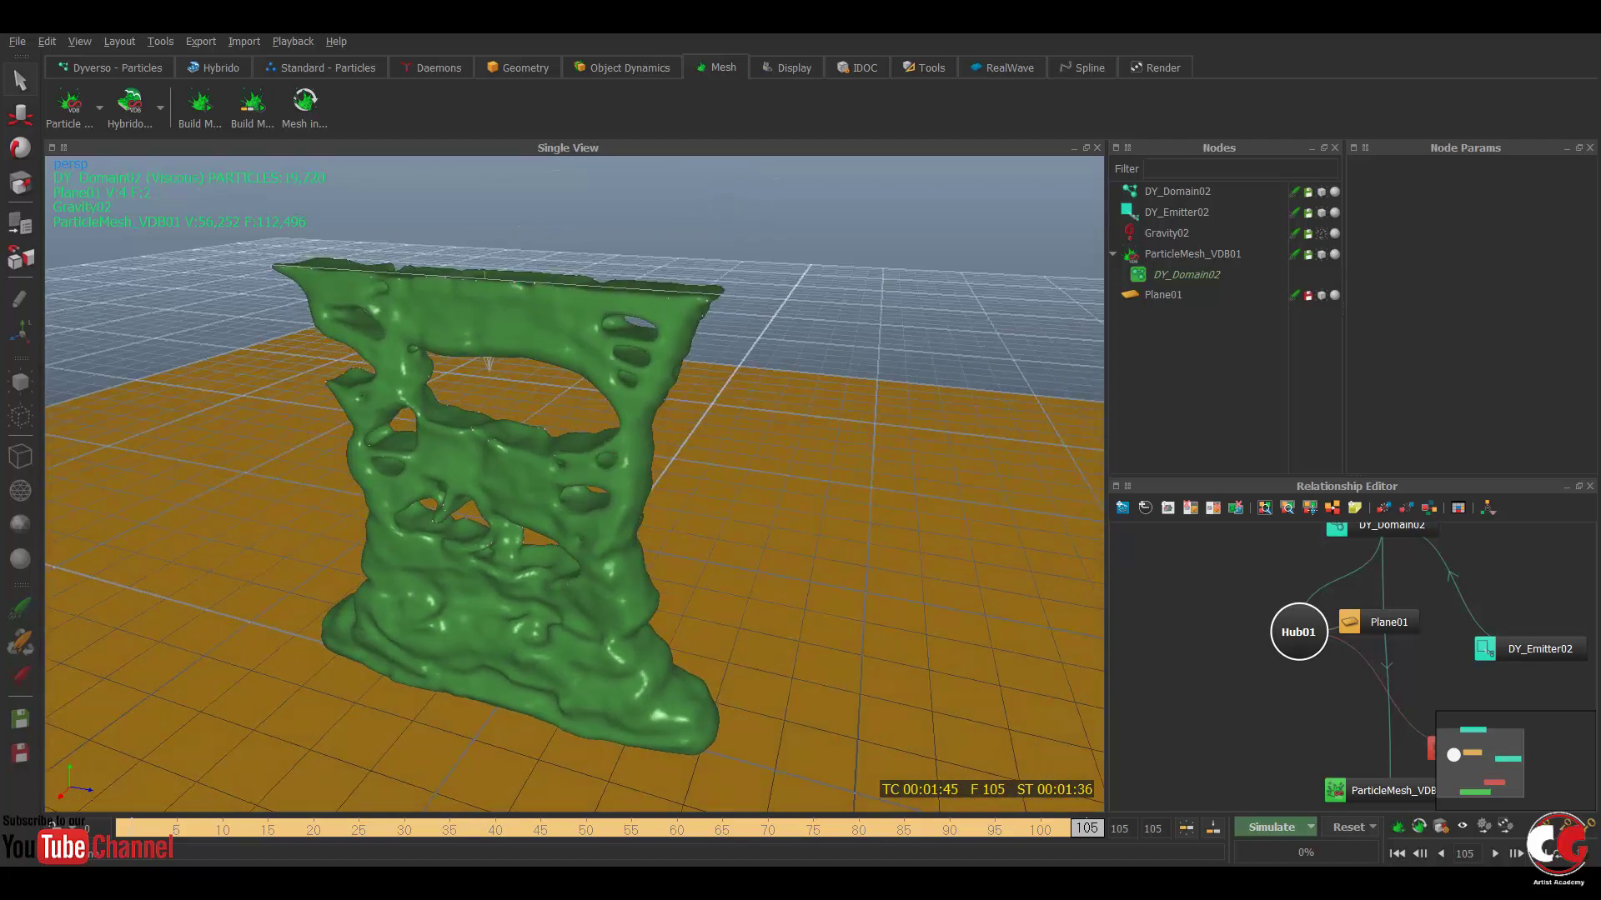
{"action": "scroll", "coordinate": [574, 484], "scroll_direction": "down", "scroll_amount": 4}
- Build the particle mesh sequence for the whole simulated range, frames 0 to 105
{"action": "left_click", "coordinate": [1192, 254]}
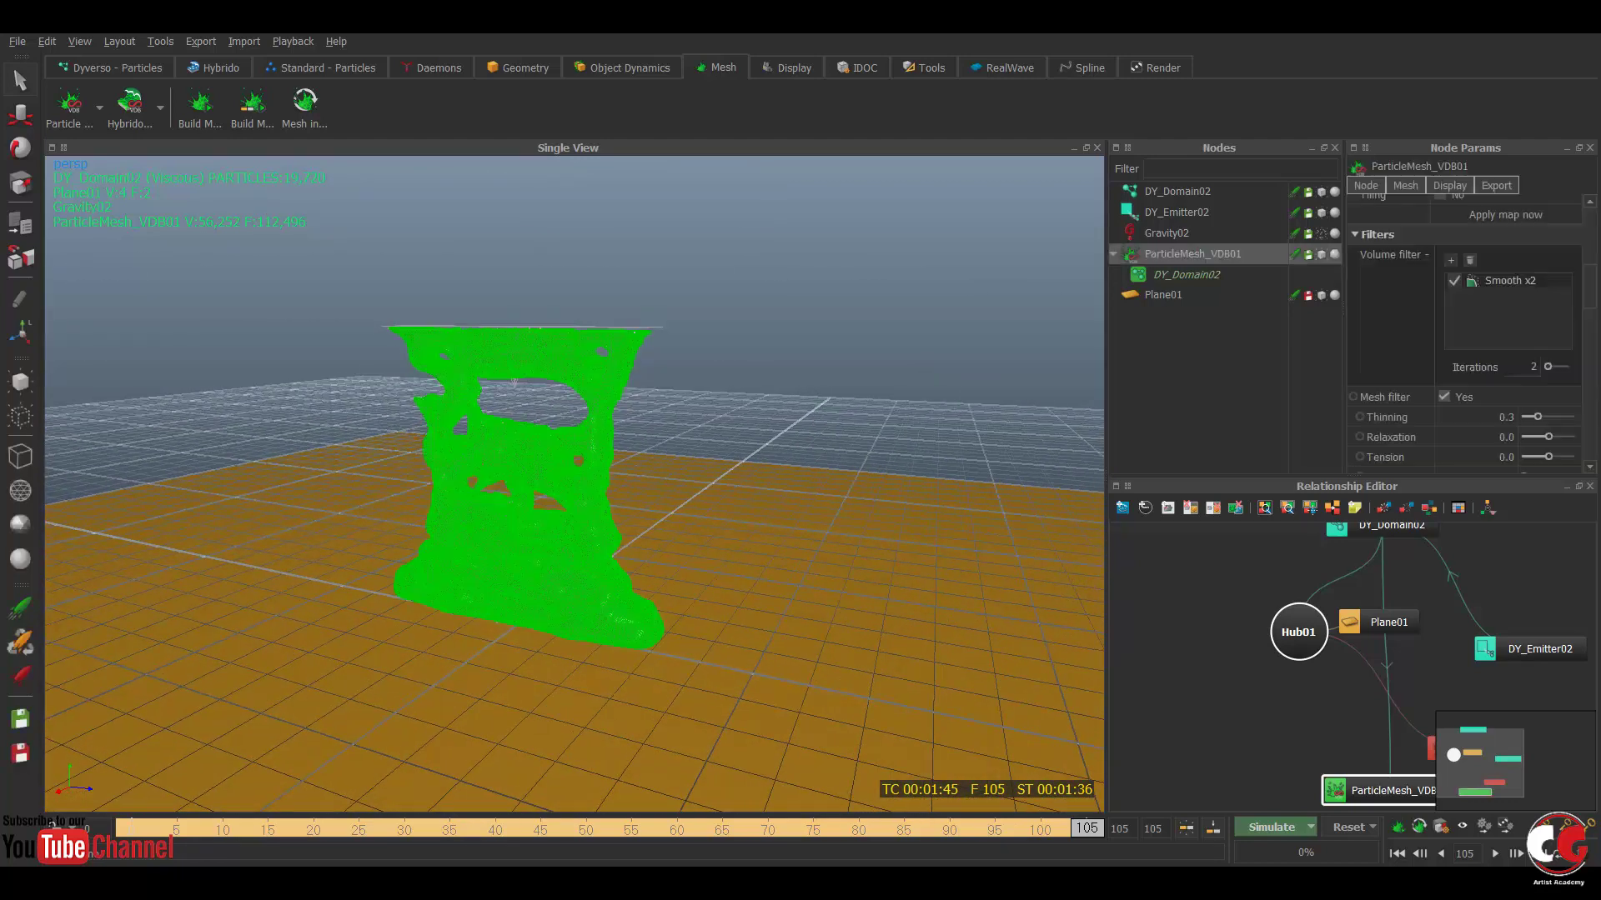
{"action": "key", "text": "Home"}
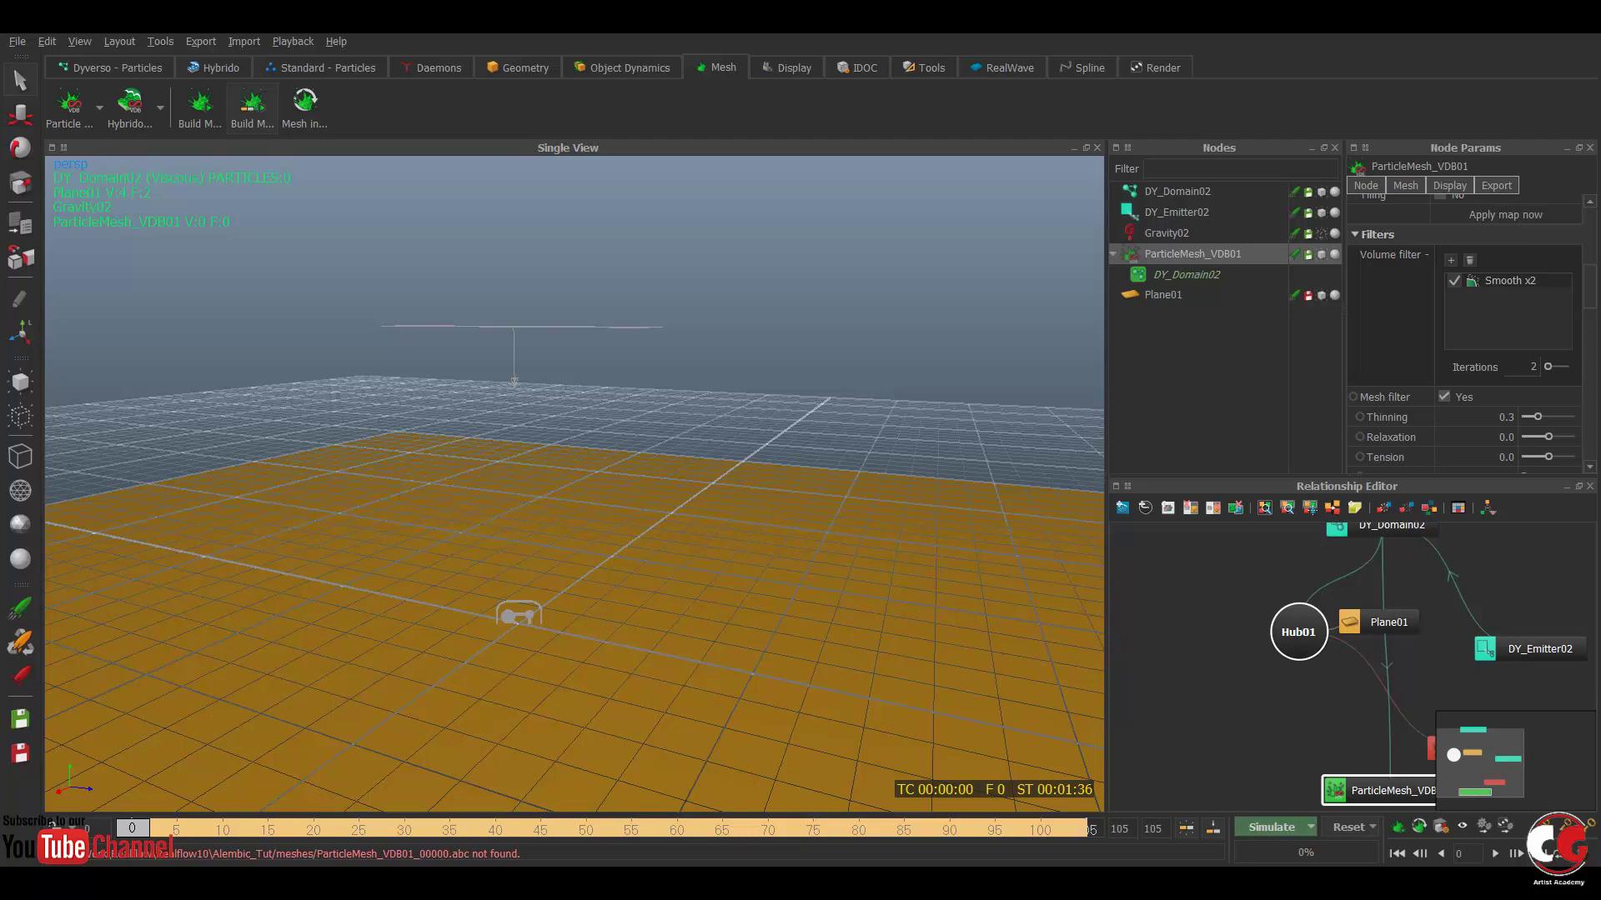
{"action": "key", "text": "ctrl+a"}
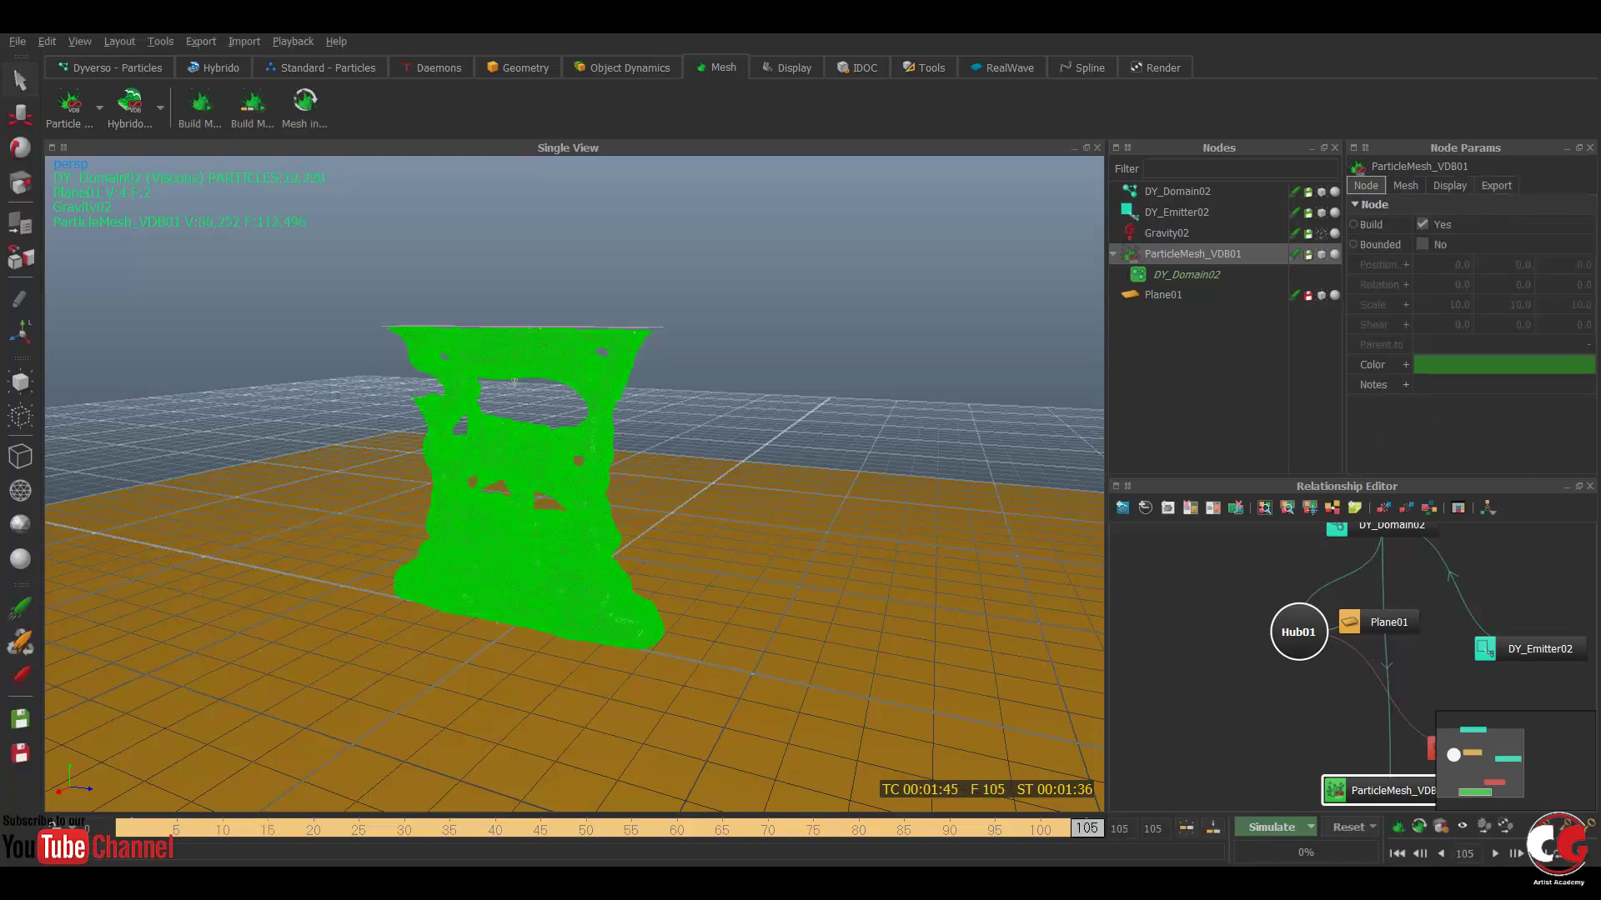
- Review the meshed fluid at frame 102 and show the particle mesh's export settings
{"action": "left_click", "coordinate": [750, 317]}
{"action": "left_click_drag", "start_coordinate": [751, 317], "coordinate": [792, 329], "text": "alt"}
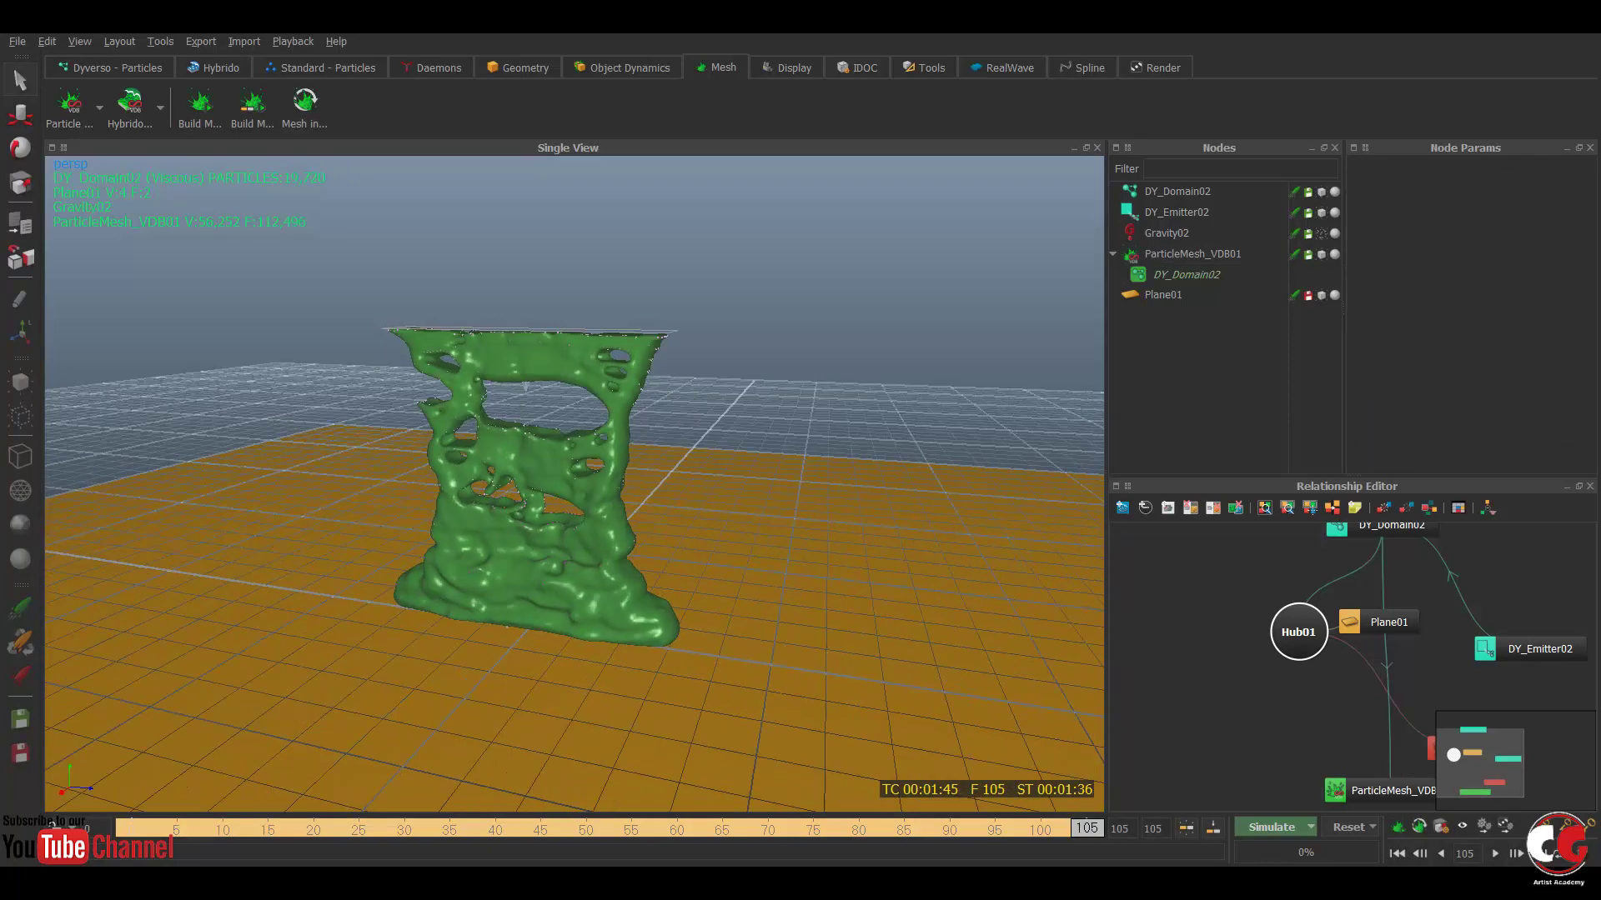
{"action": "mouse_move", "coordinate": [1087, 827]}
{"action": "left_mouse_down"}
{"action": "mouse_move", "coordinate": [414, 828]}
{"action": "mouse_move", "coordinate": [1060, 828]}
{"action": "left_mouse_up"}
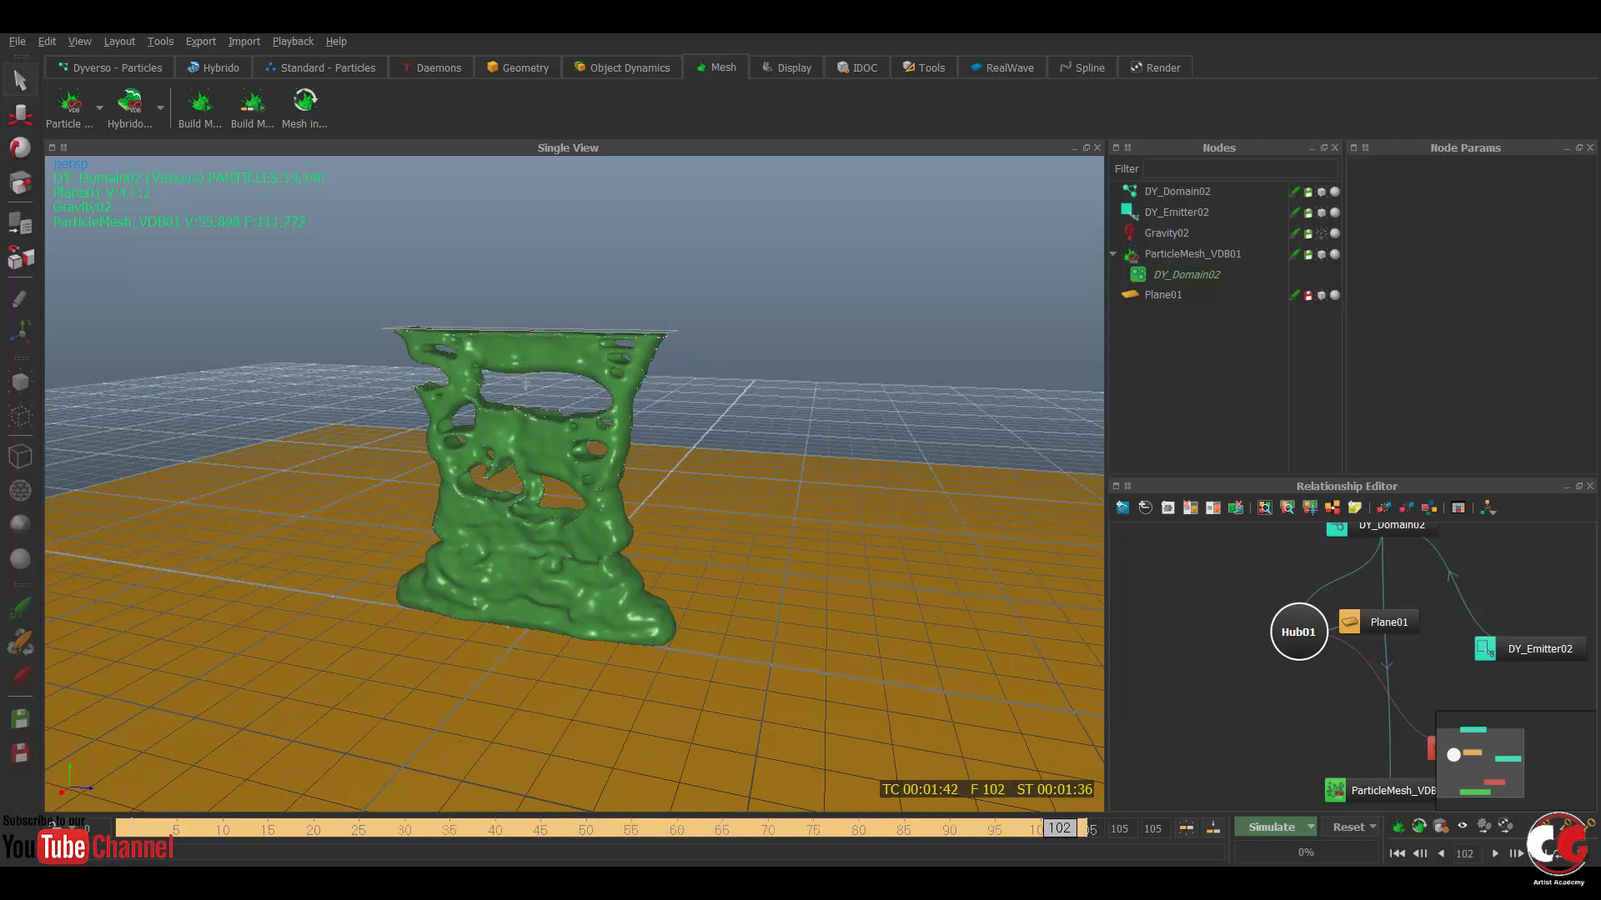
{"action": "left_click", "coordinate": [526, 384]}
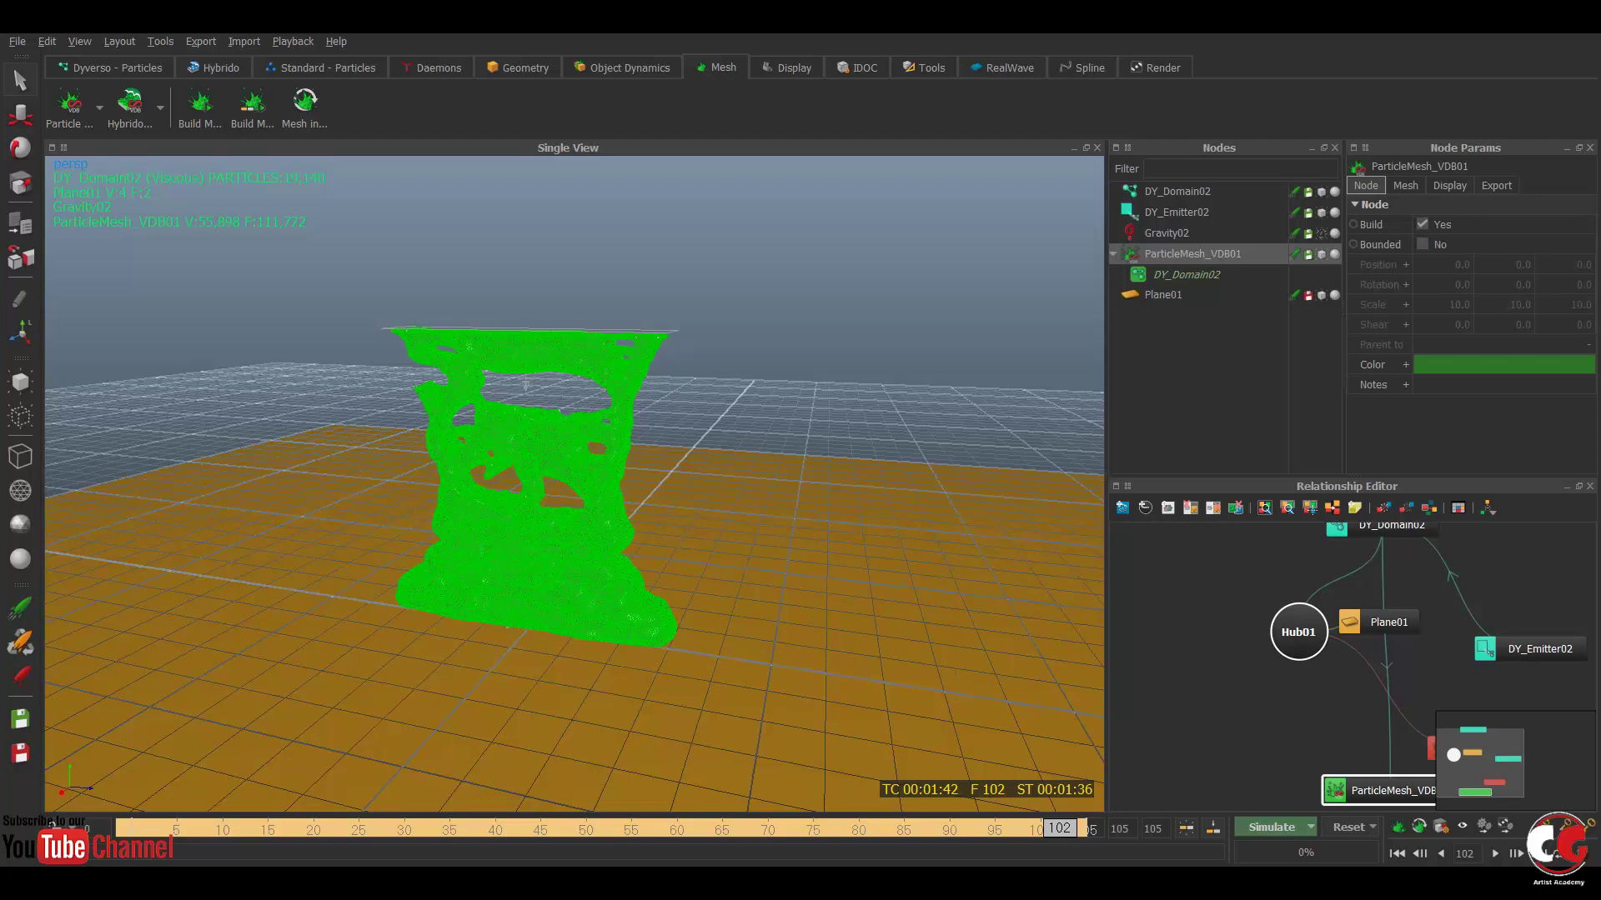
{"action": "left_click", "coordinate": [1497, 185]}
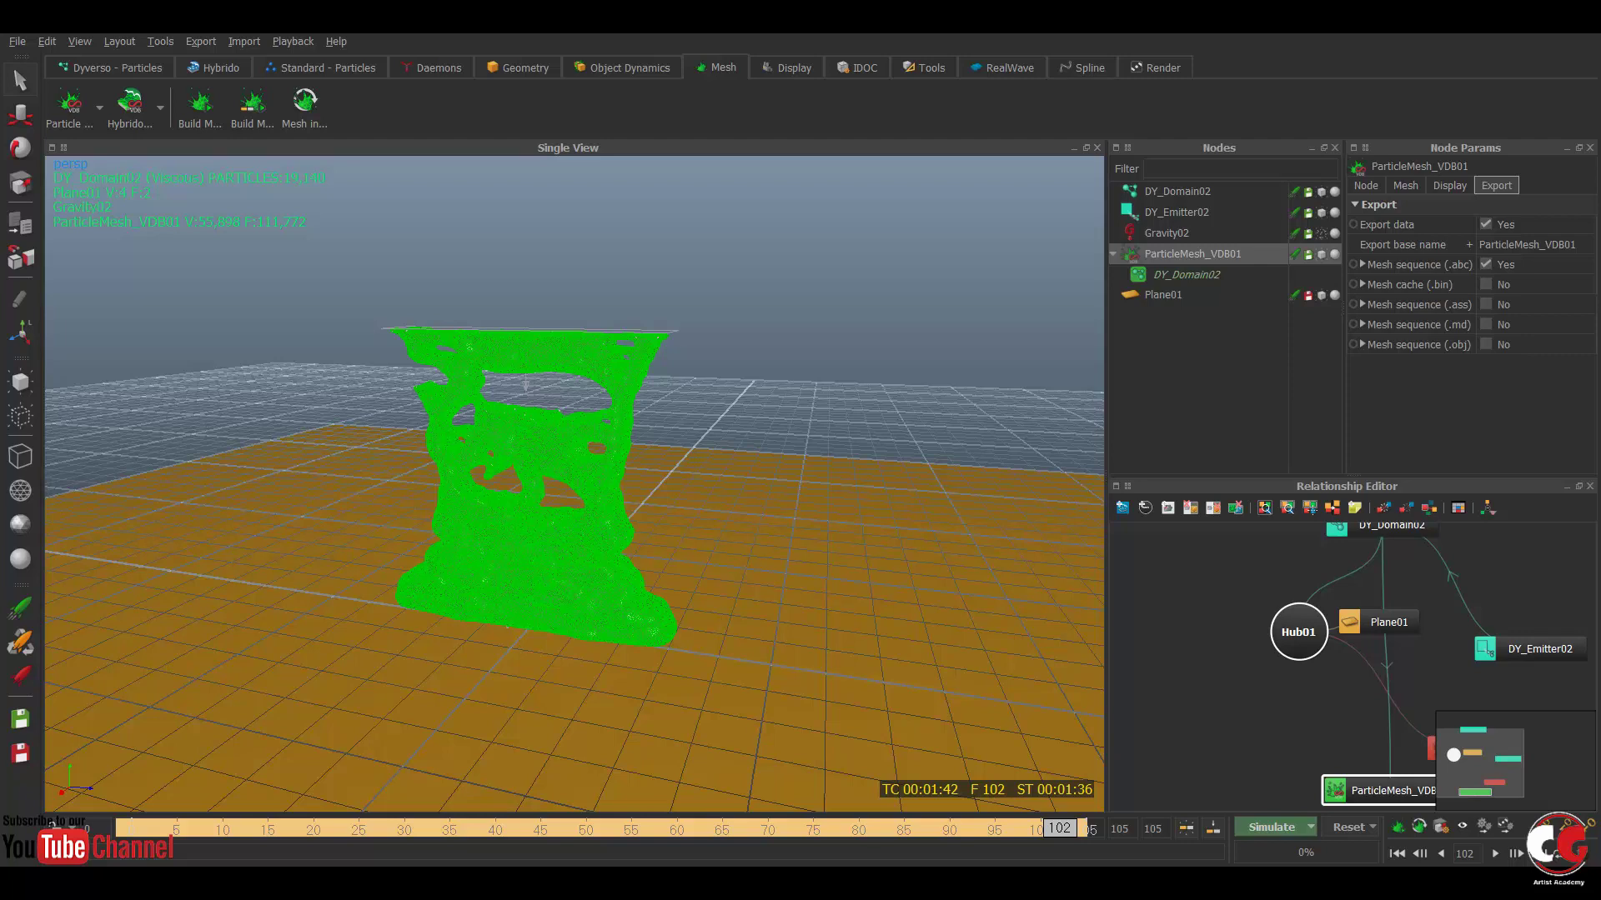
- Switch to Maya and display its RealFlow shelf tools
{"action": "mouse_move", "coordinate": [1001, 882]}
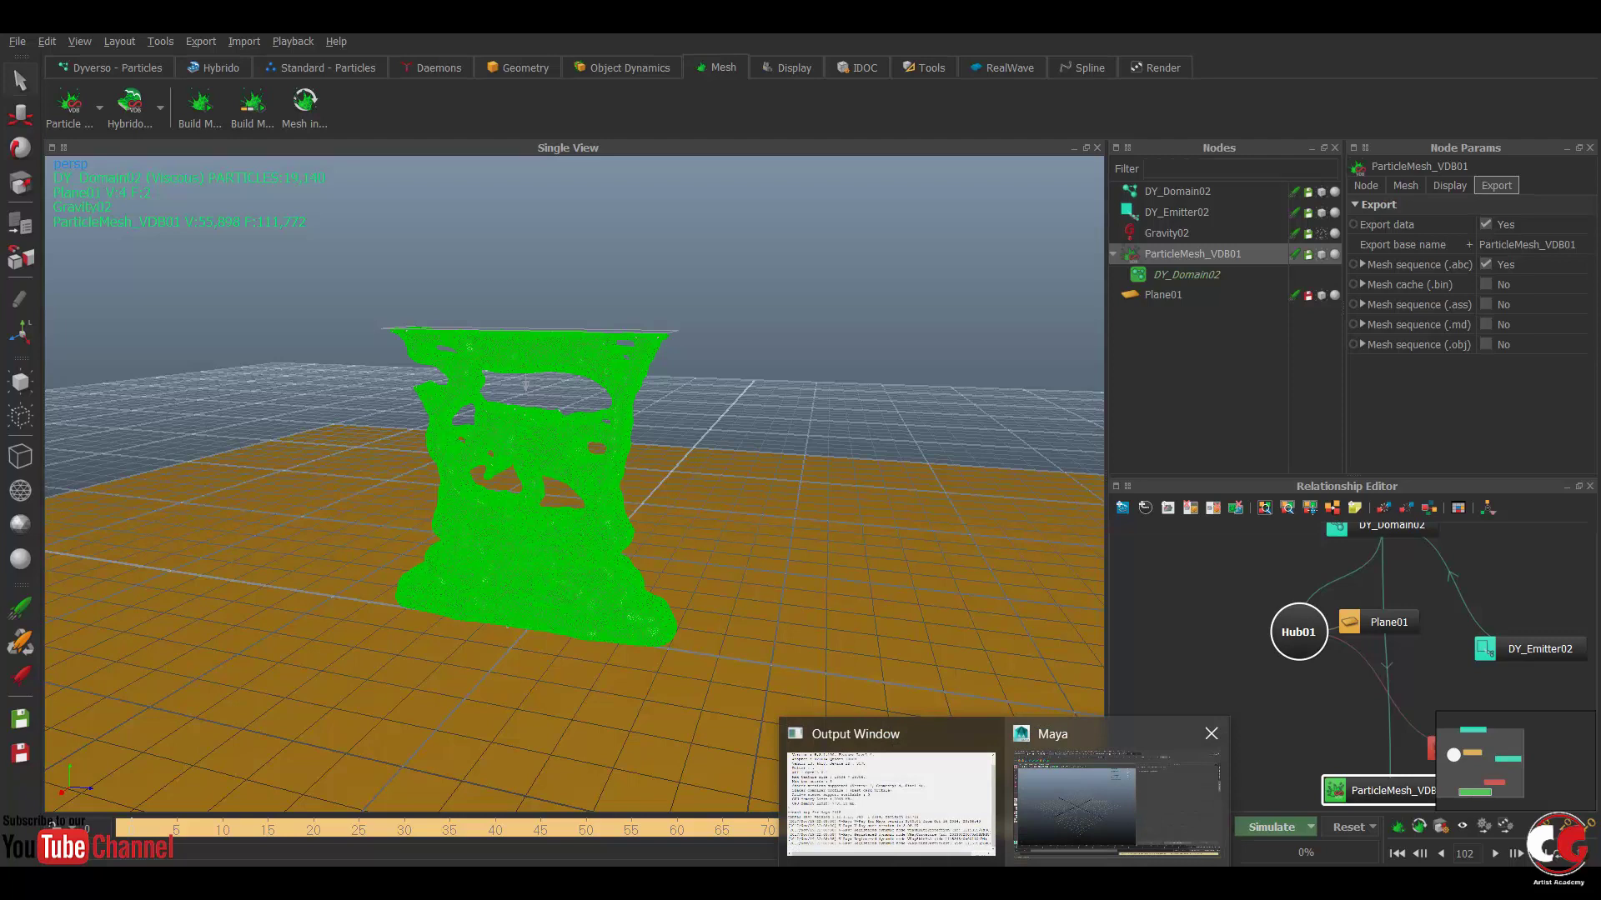
{"action": "left_click", "coordinate": [1152, 825]}
{"action": "left_click", "coordinate": [430, 89]}
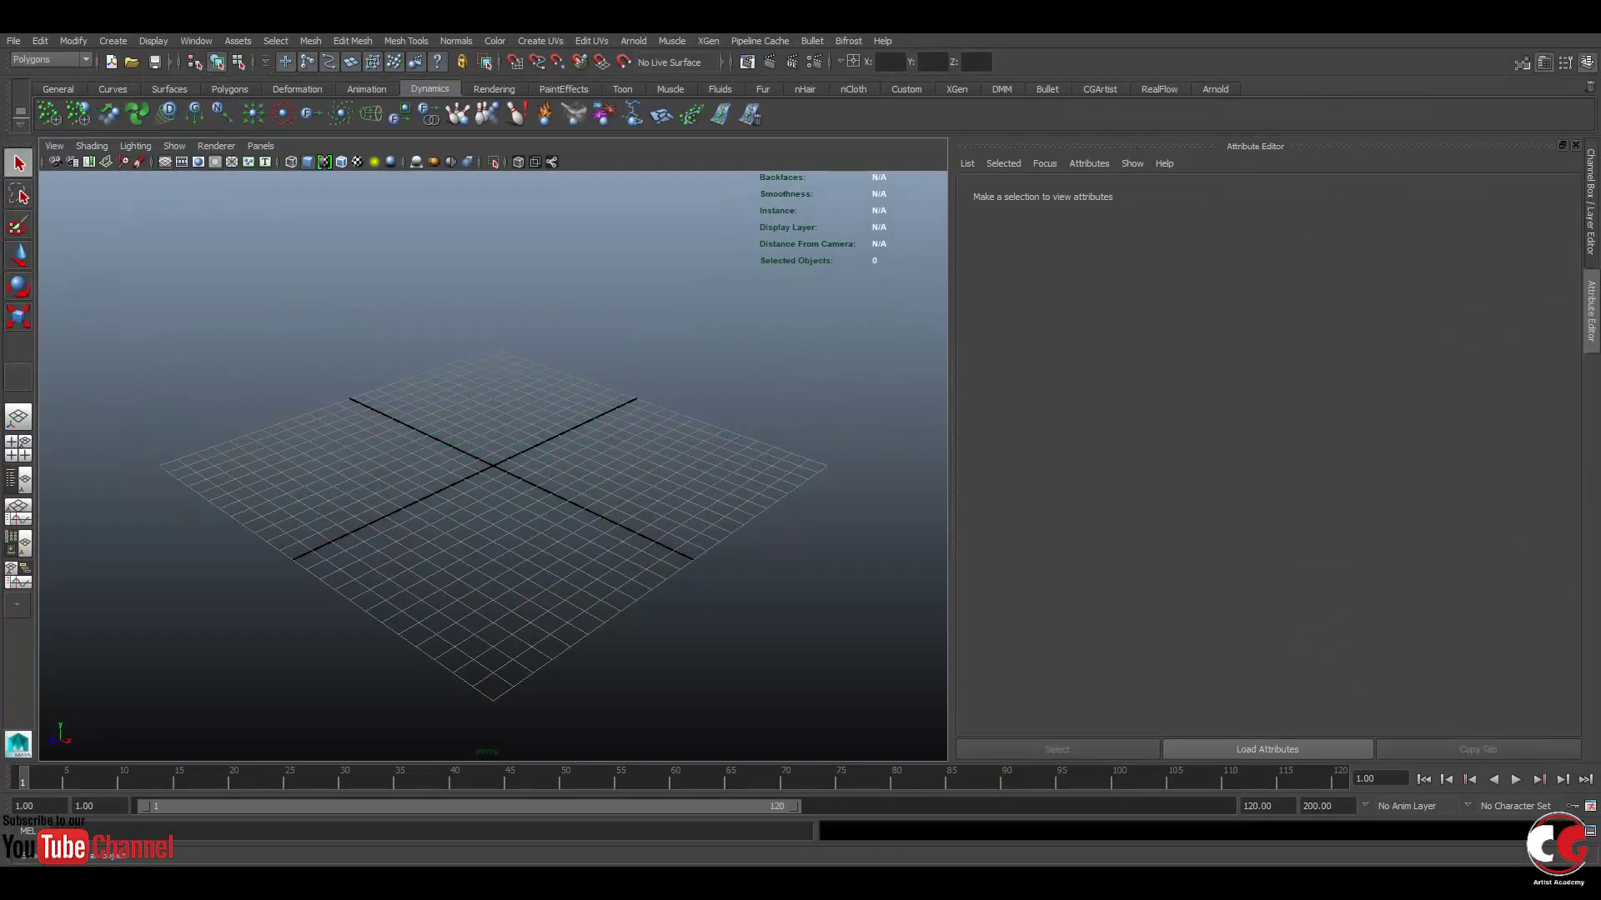
{"action": "left_click", "coordinate": [1158, 89]}
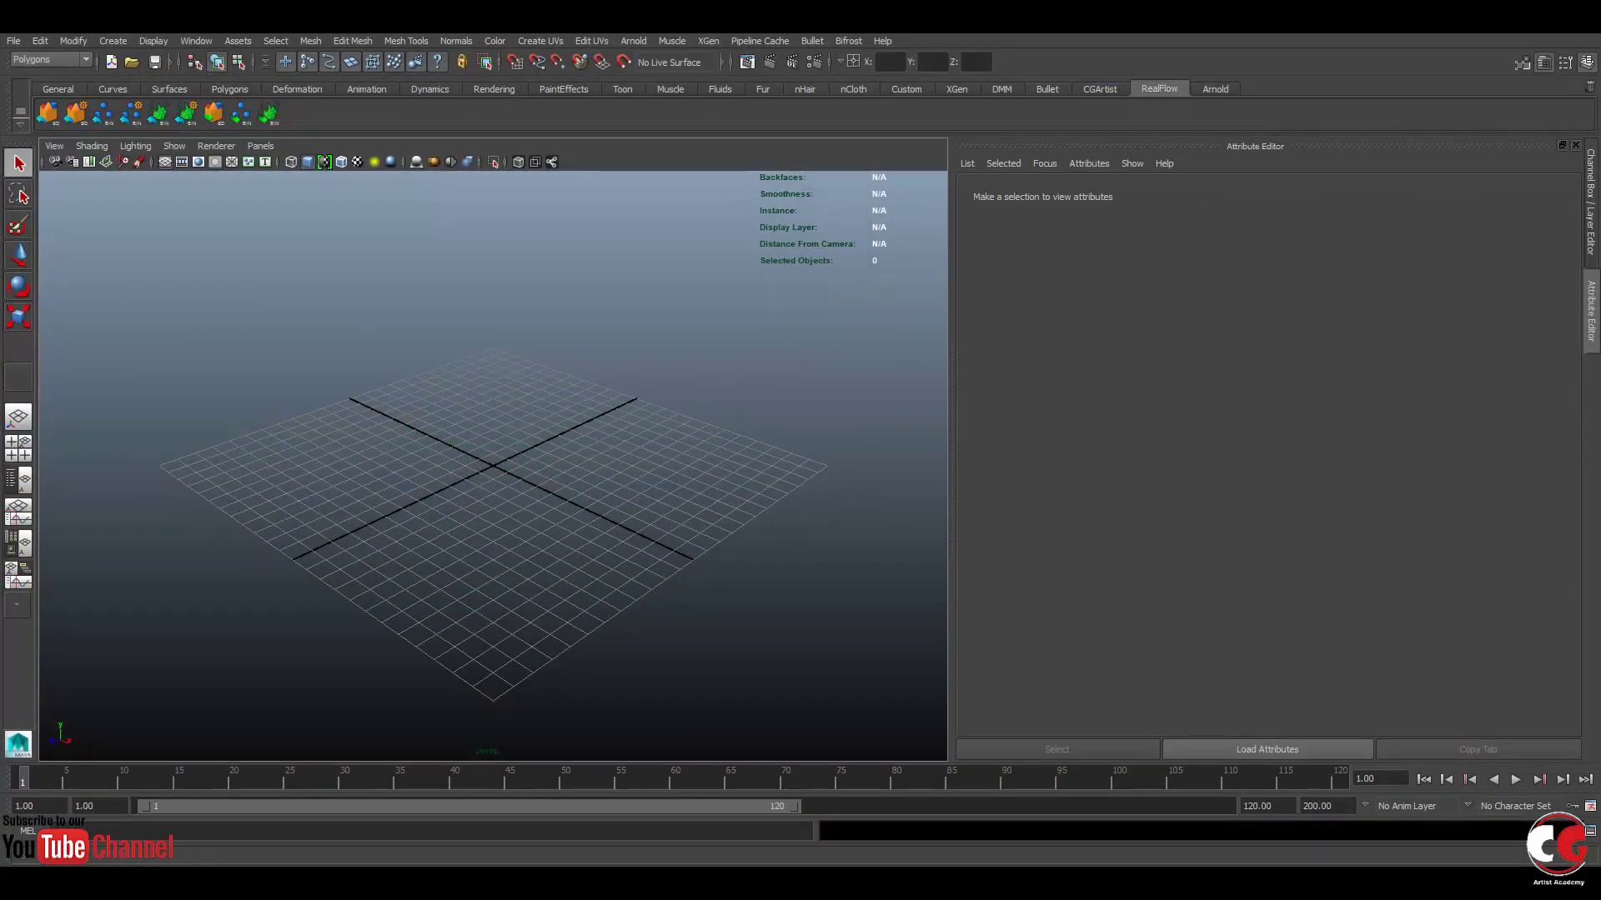
- Check in the Plug-in Manager whether the Alembic import and export plug-ins are loaded
{"action": "left_click", "coordinate": [195, 40]}
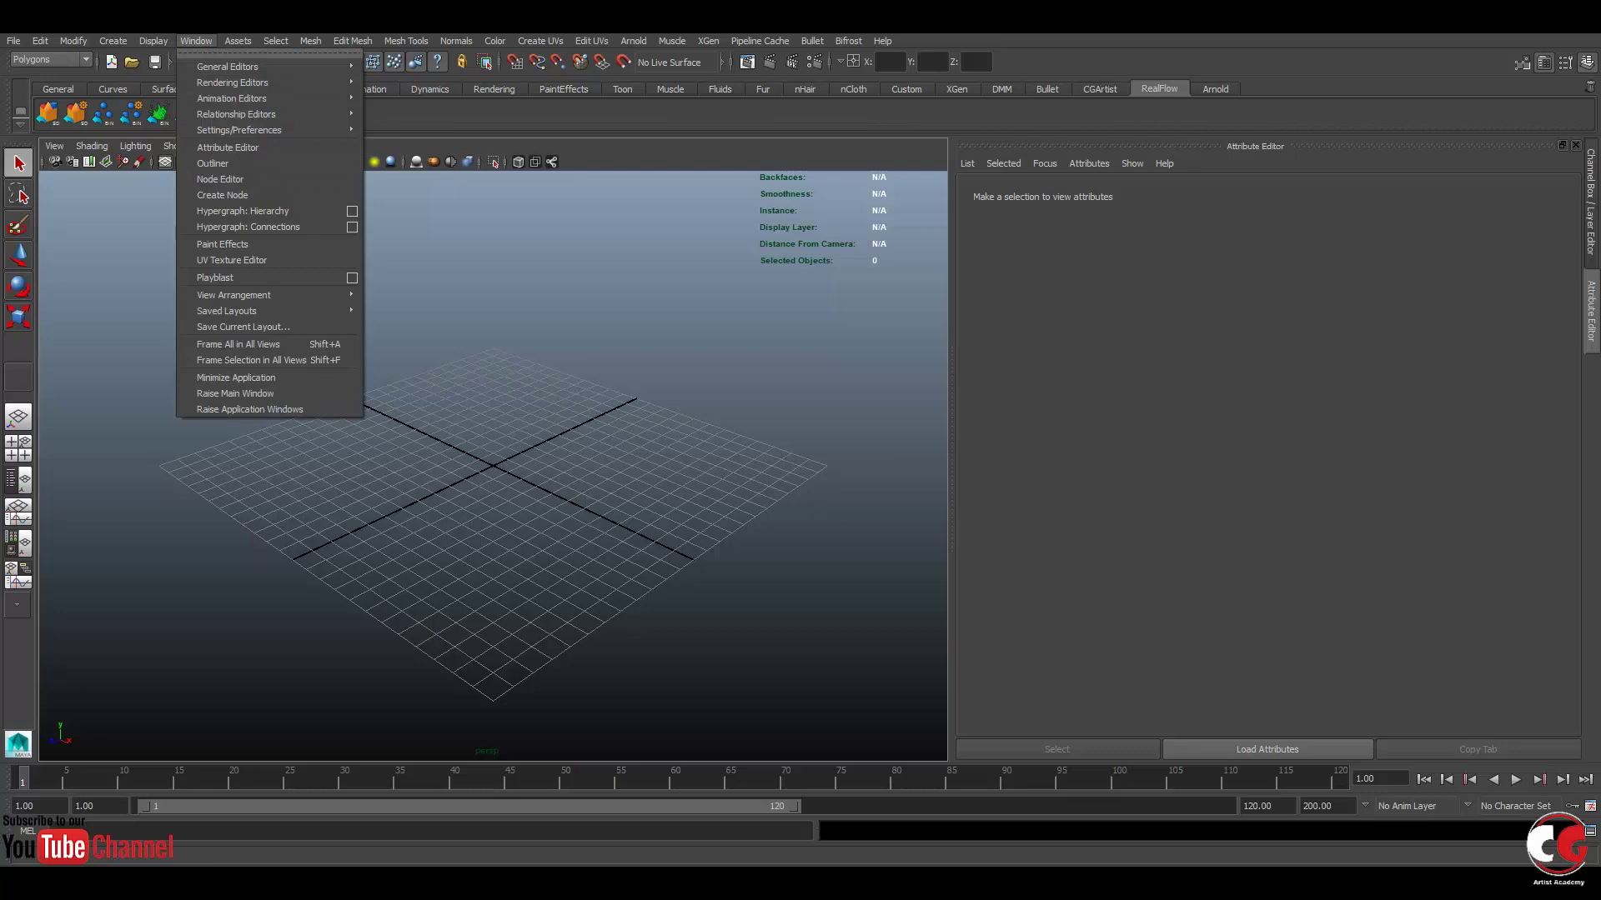
{"action": "mouse_move", "coordinate": [240, 130]}
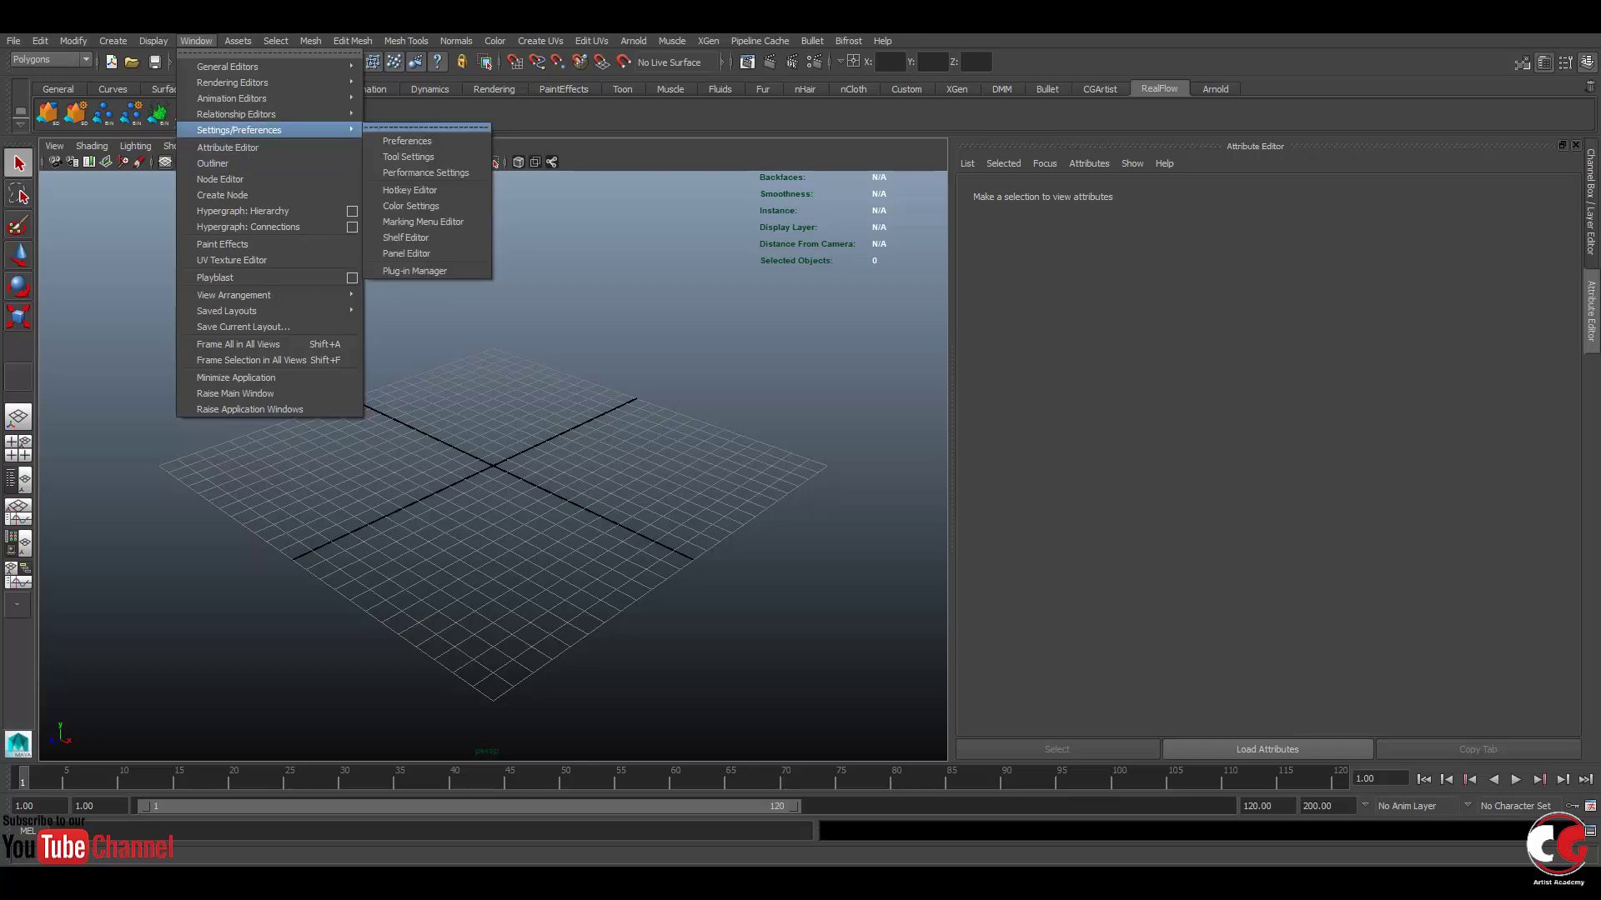
{"action": "left_click", "coordinate": [415, 271]}
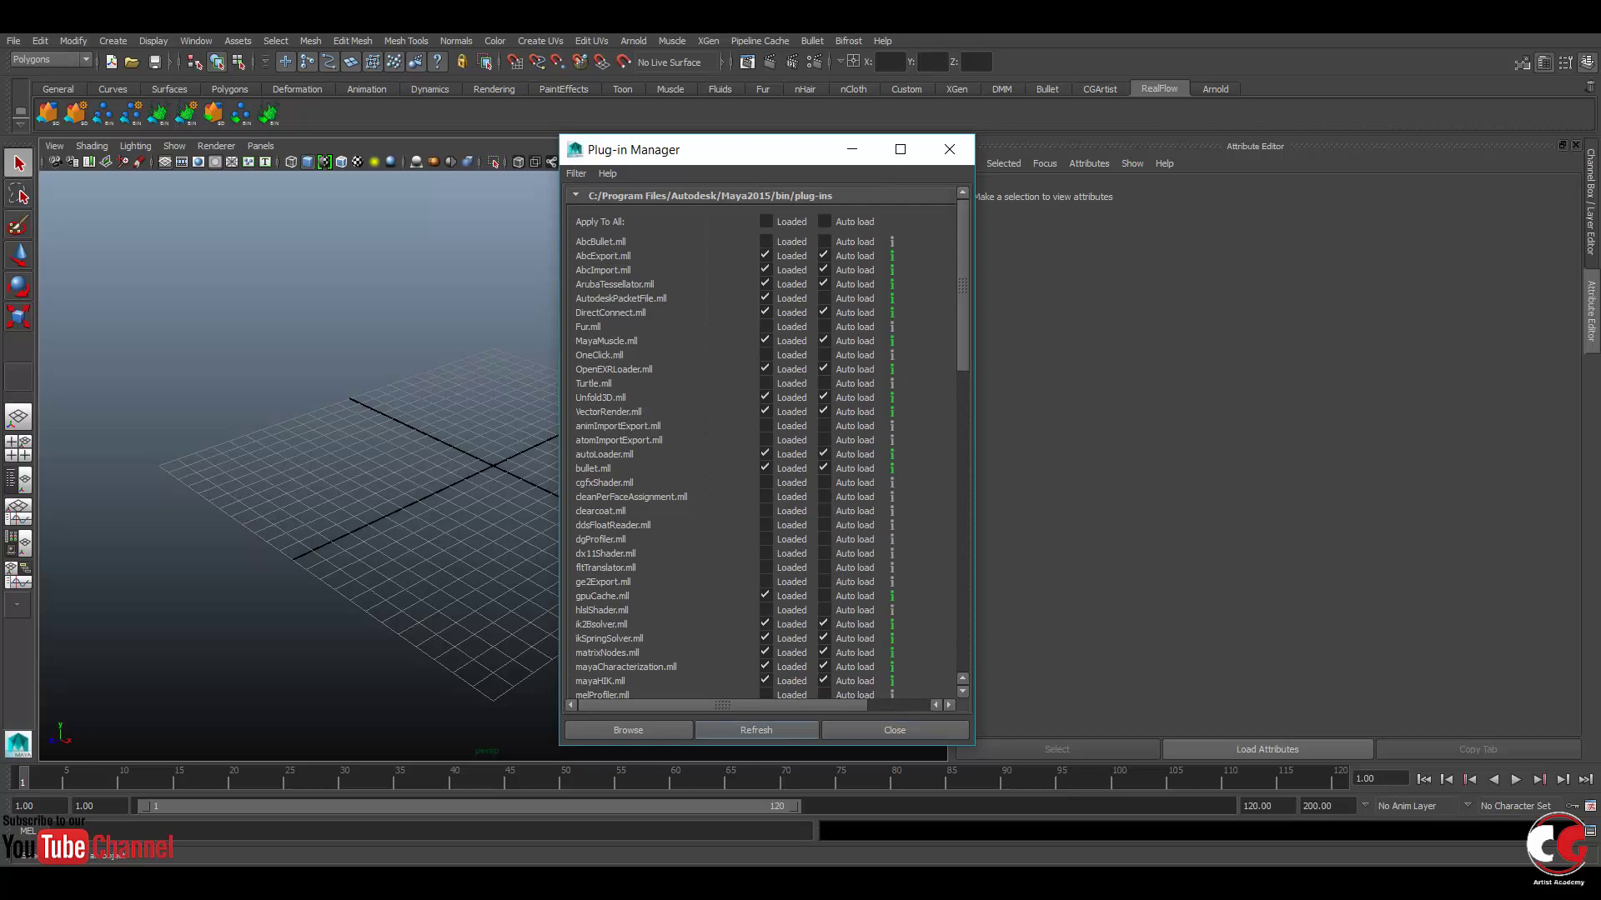
{"action": "left_click", "coordinate": [894, 730]}
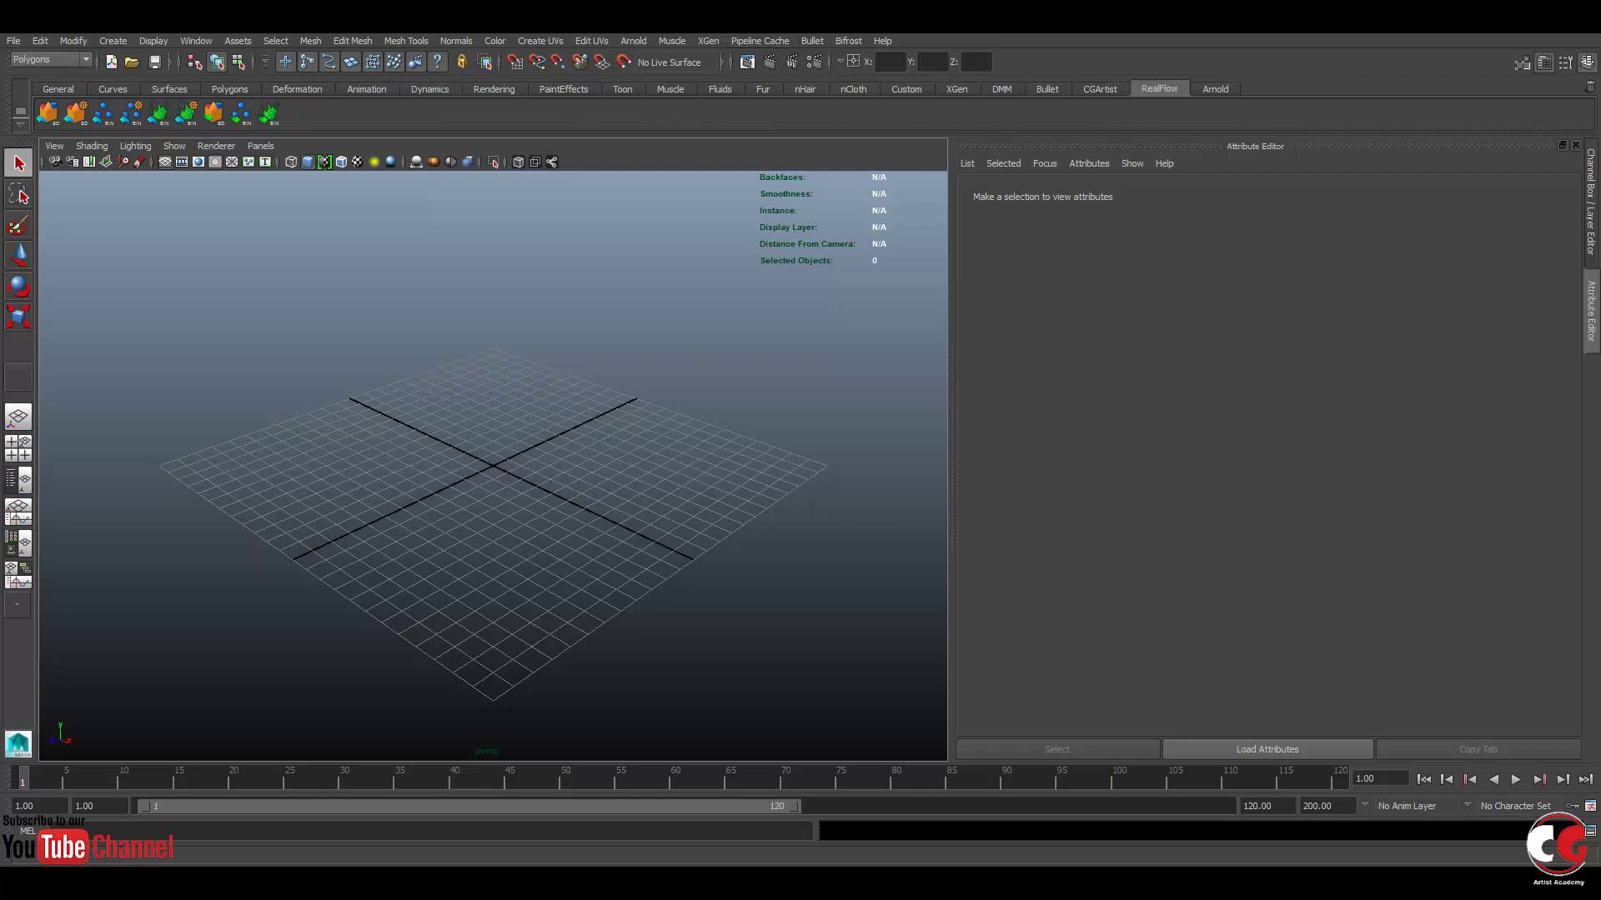
- Start an Alembic import and browse to the meshes folder of the Alembic_Tut project in Realflow10
{"action": "left_click", "coordinate": [759, 40]}
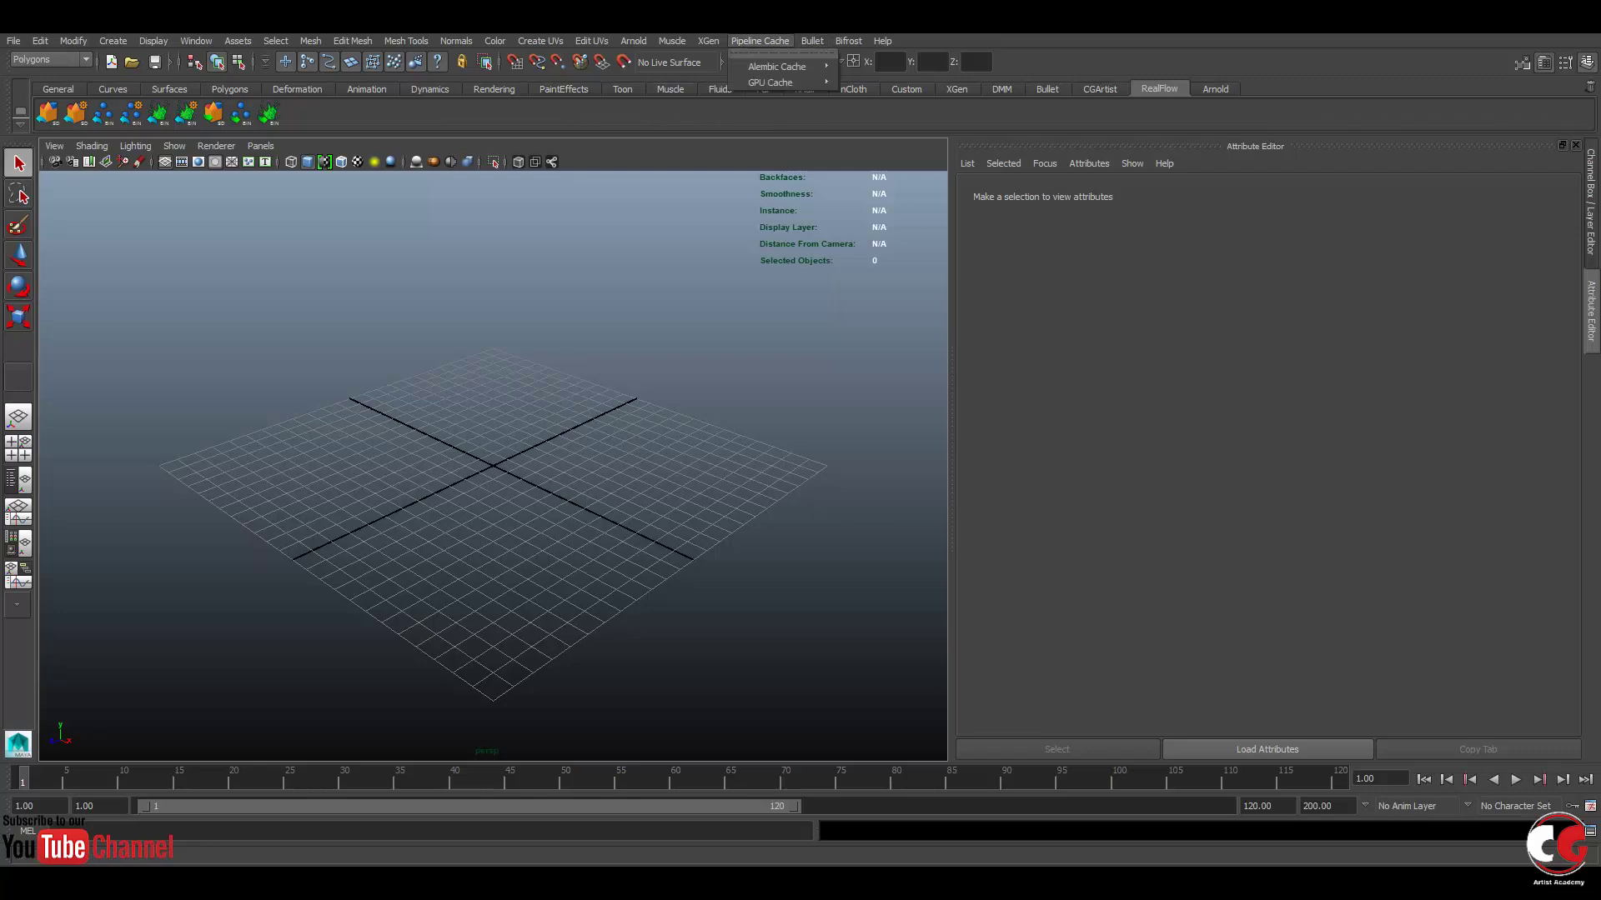
{"action": "mouse_move", "coordinate": [776, 66]}
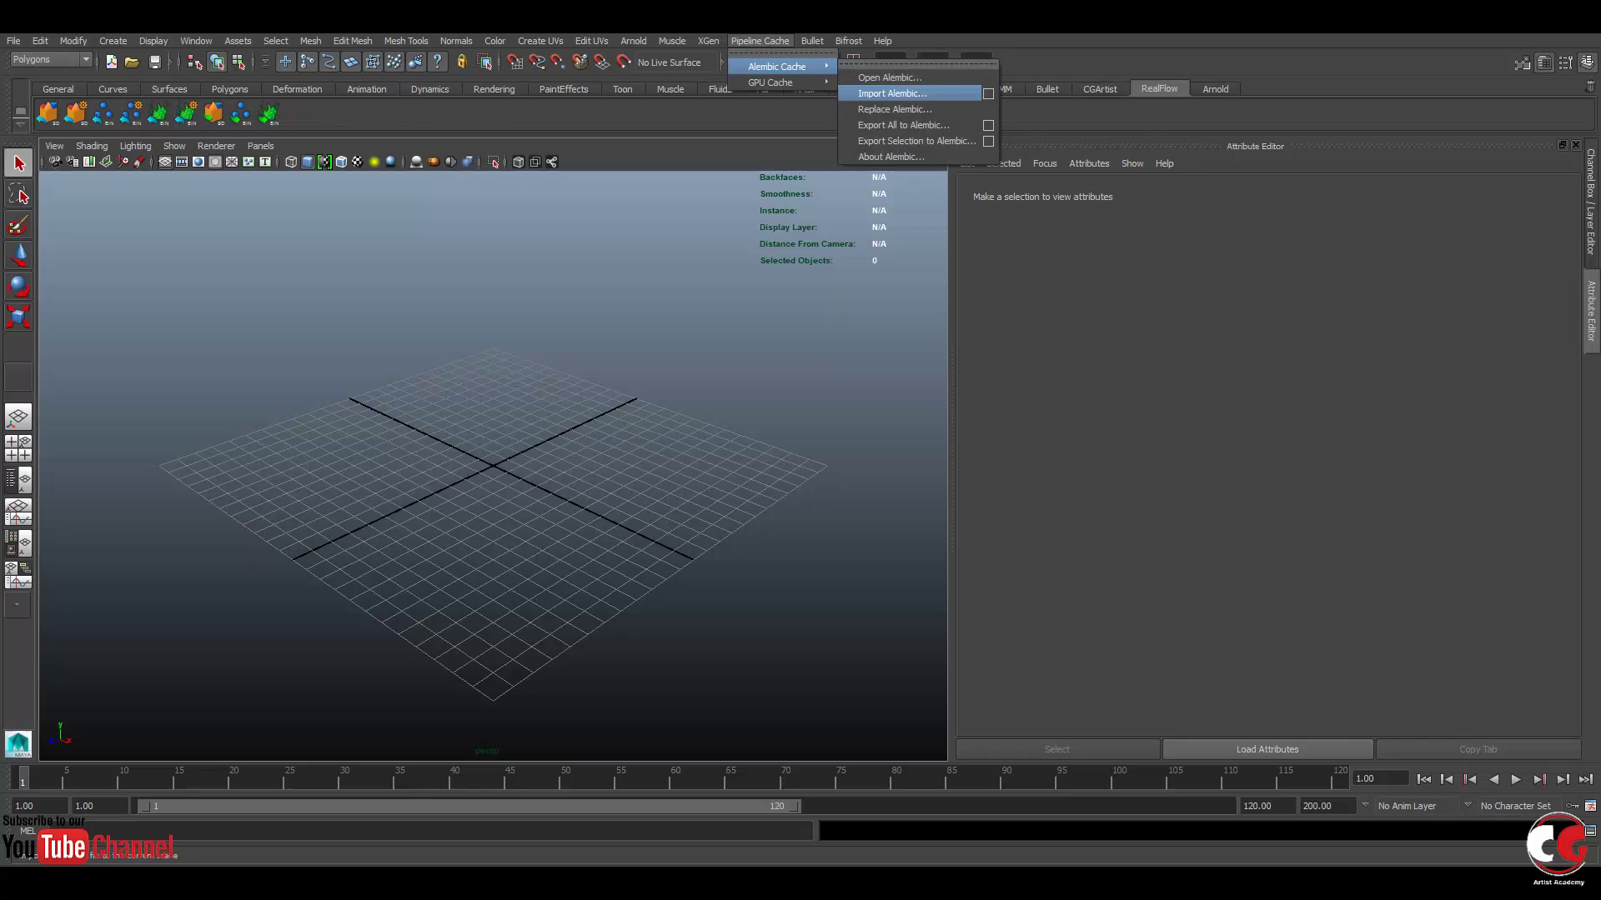
{"action": "left_click", "coordinate": [892, 94]}
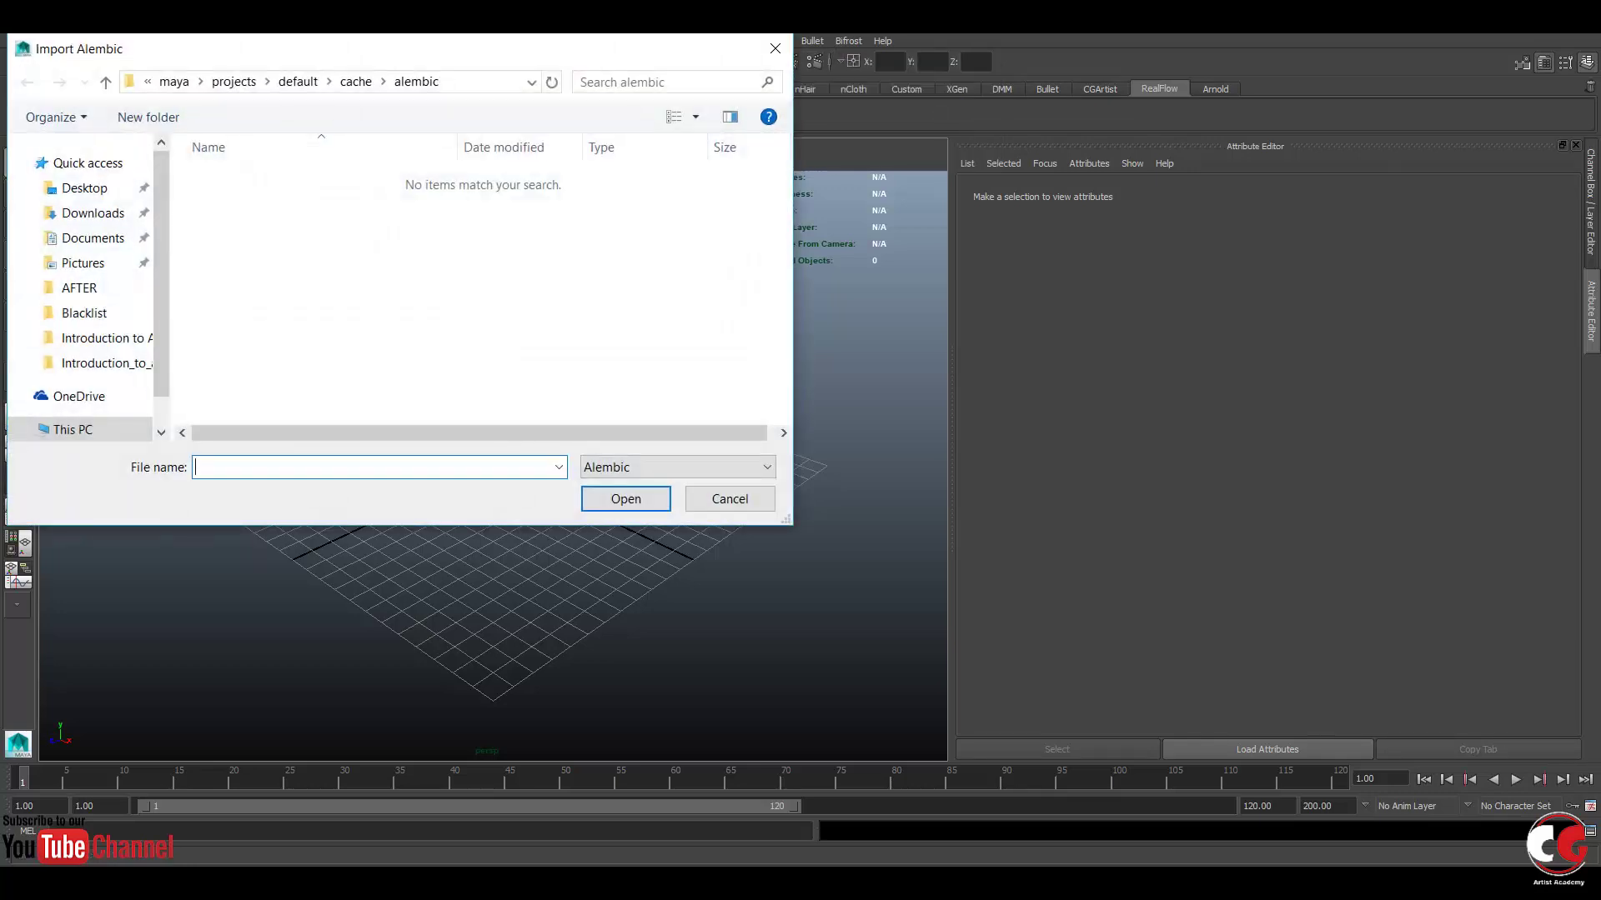
{"action": "left_click_drag", "start_coordinate": [161, 275], "coordinate": [161, 313]}
{"action": "left_click", "coordinate": [105, 321]}
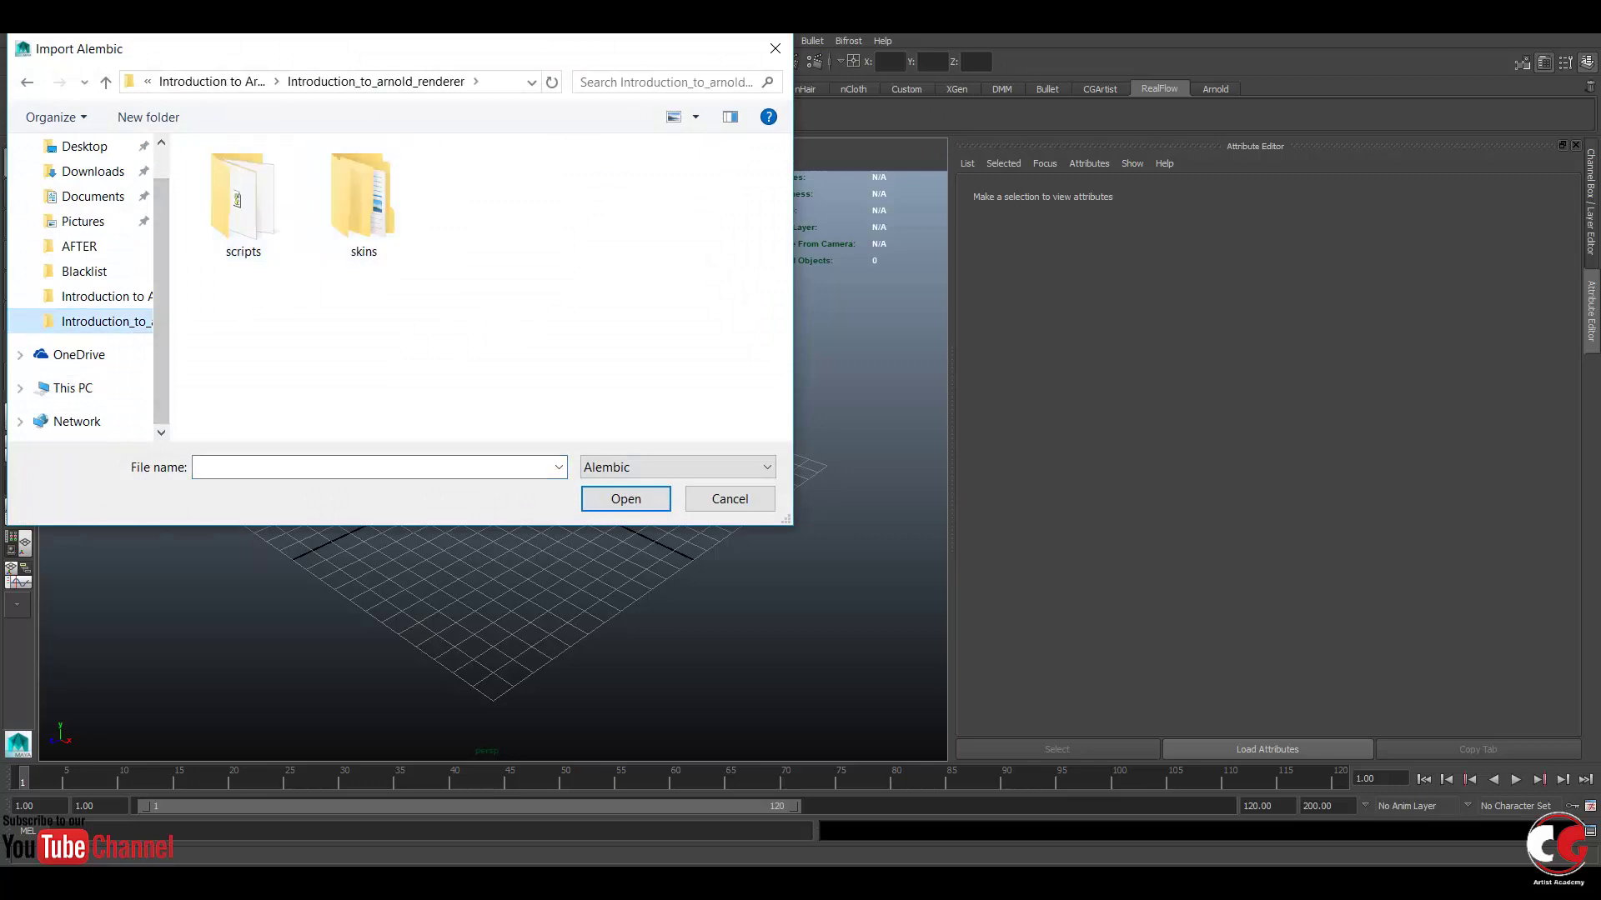
{"action": "left_click", "coordinate": [212, 81]}
{"action": "left_click", "coordinate": [209, 81]}
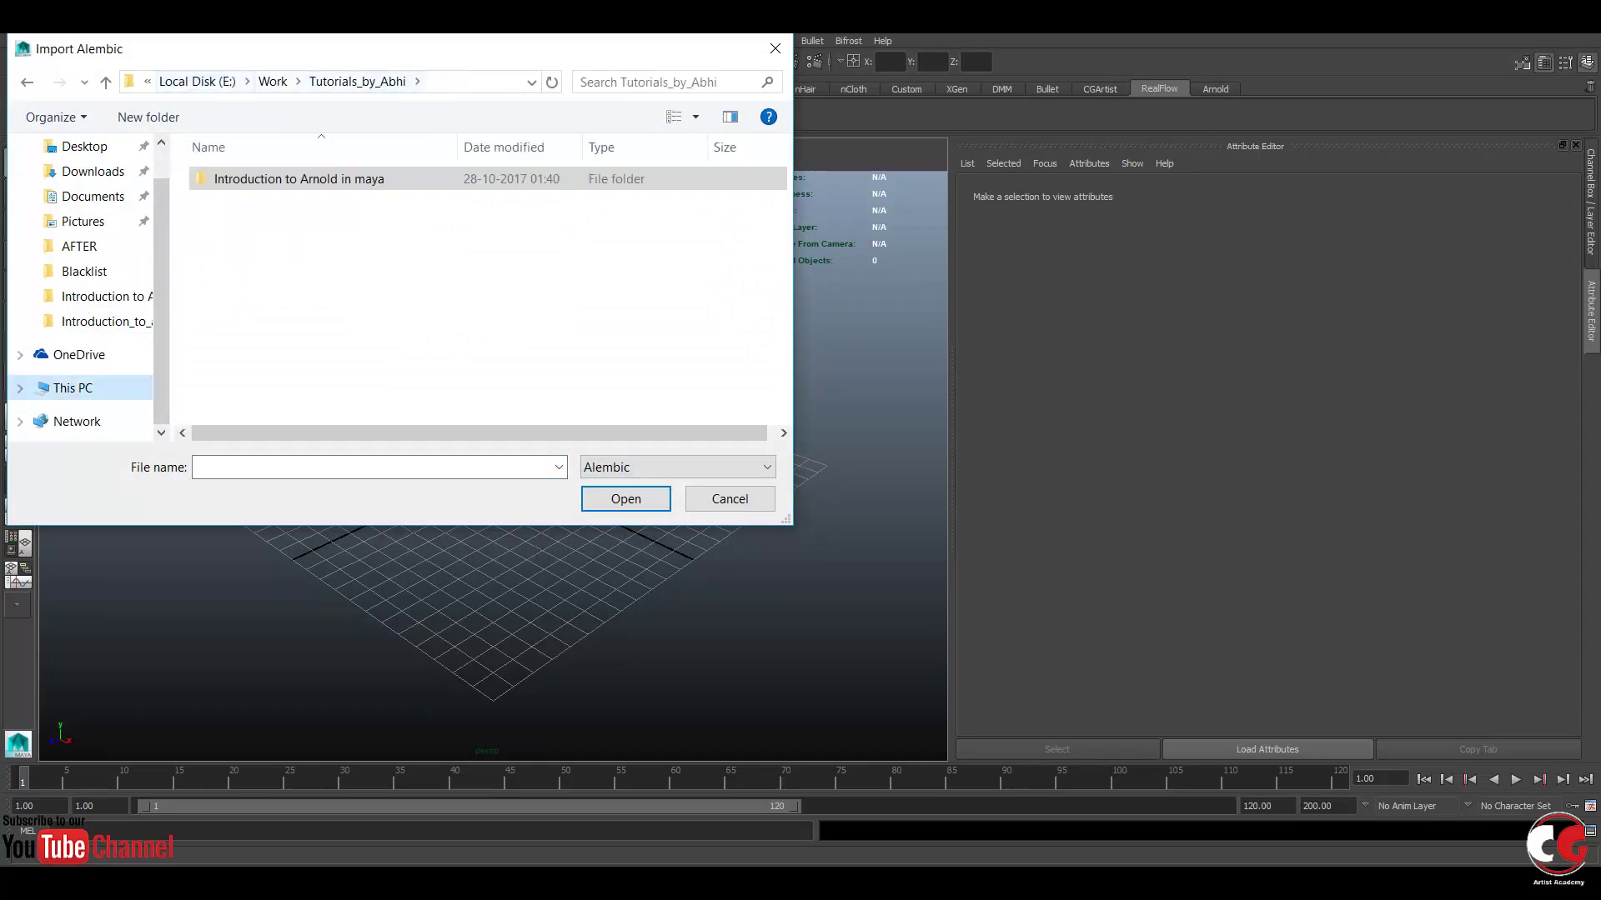
{"action": "left_click", "coordinate": [272, 81]}
{"action": "left_click", "coordinate": [247, 300]}
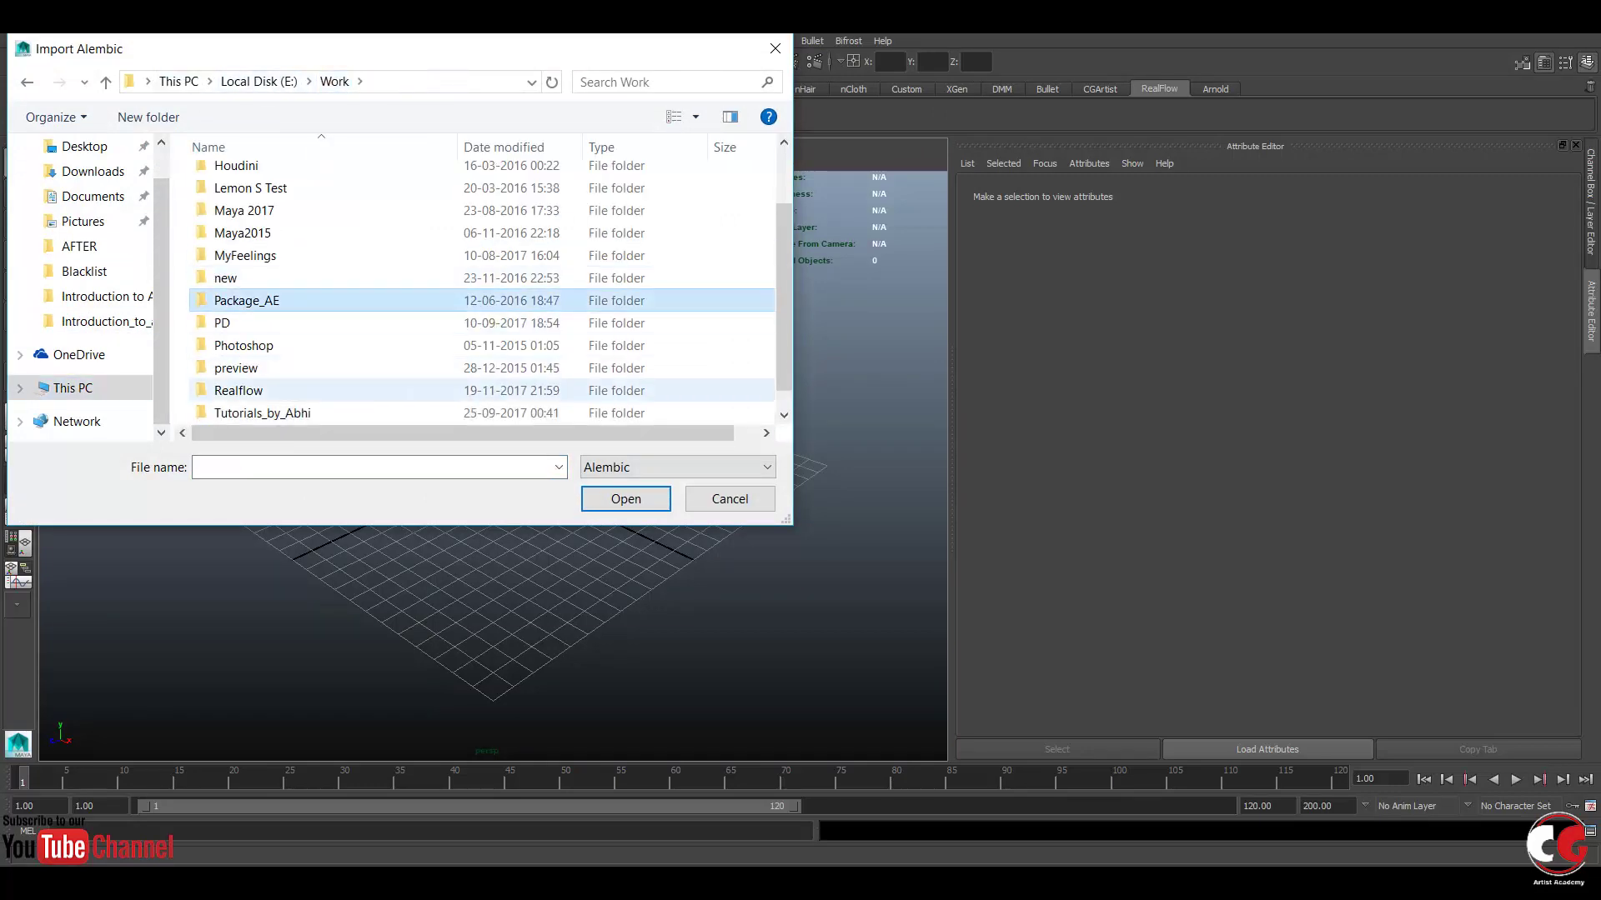
{"action": "double_click", "coordinate": [239, 390]}
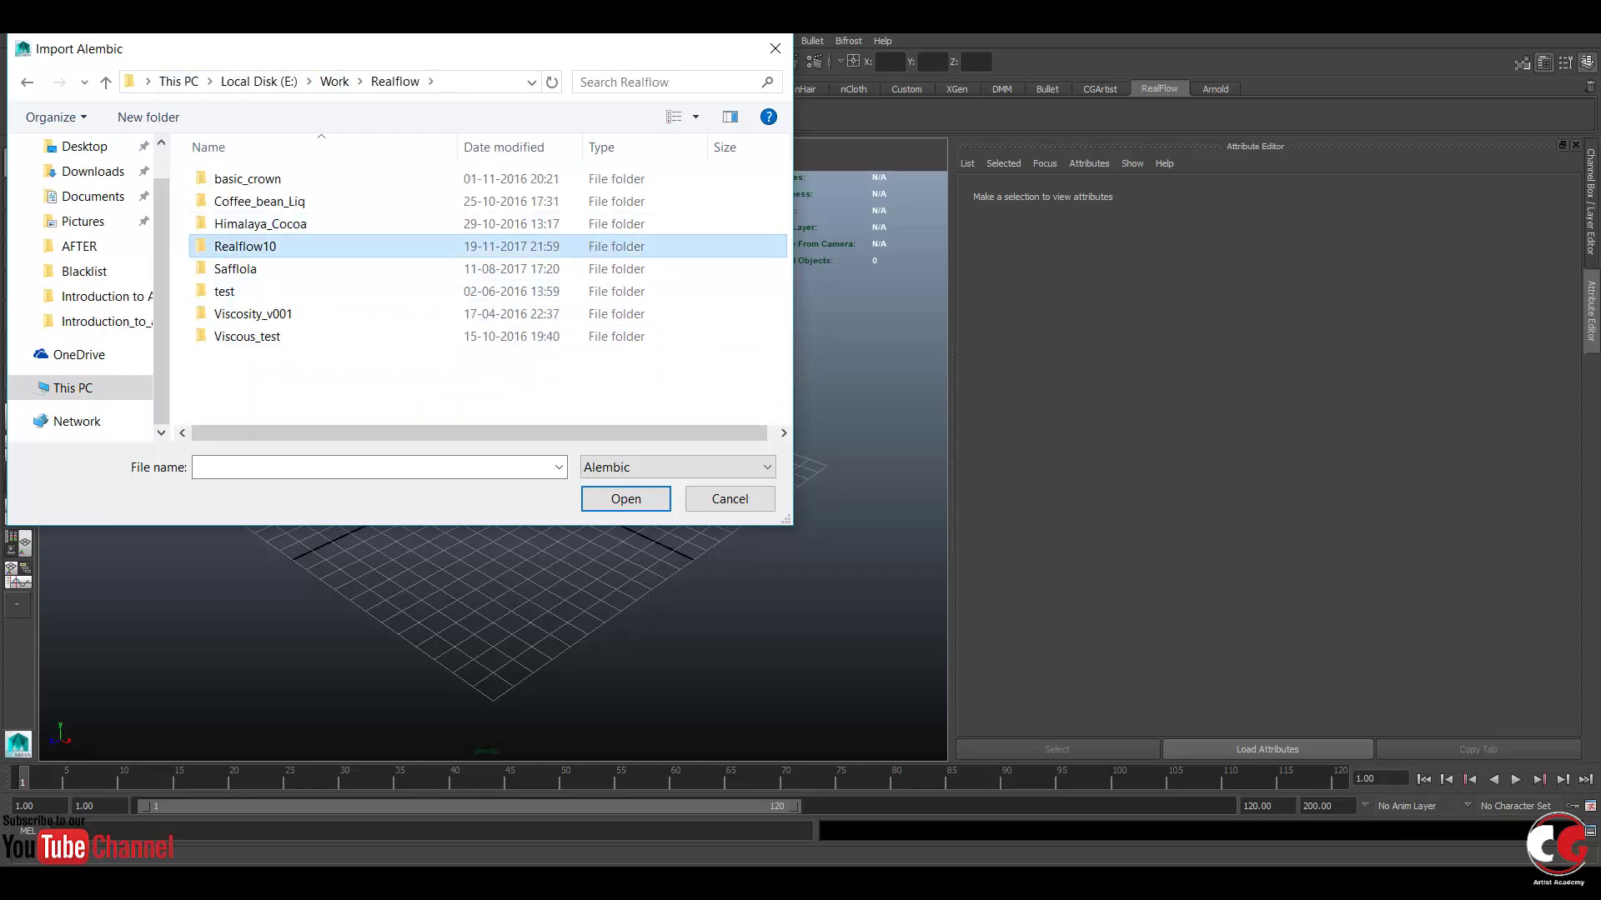
{"action": "double_click", "coordinate": [241, 243]}
{"action": "double_click", "coordinate": [248, 178]}
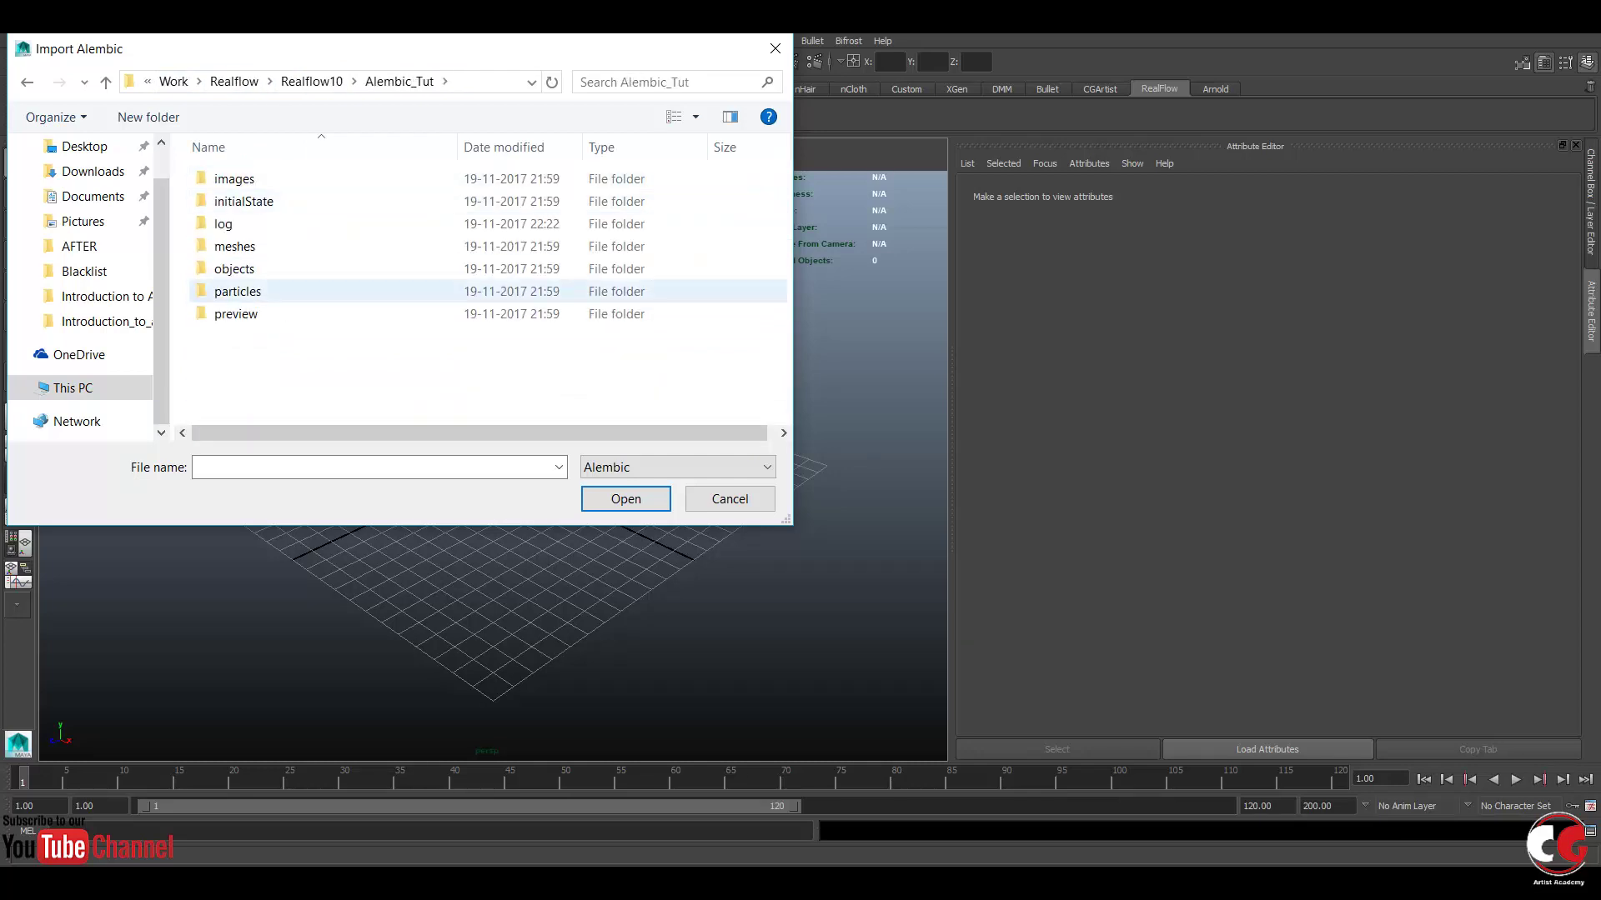
{"action": "double_click", "coordinate": [235, 246]}
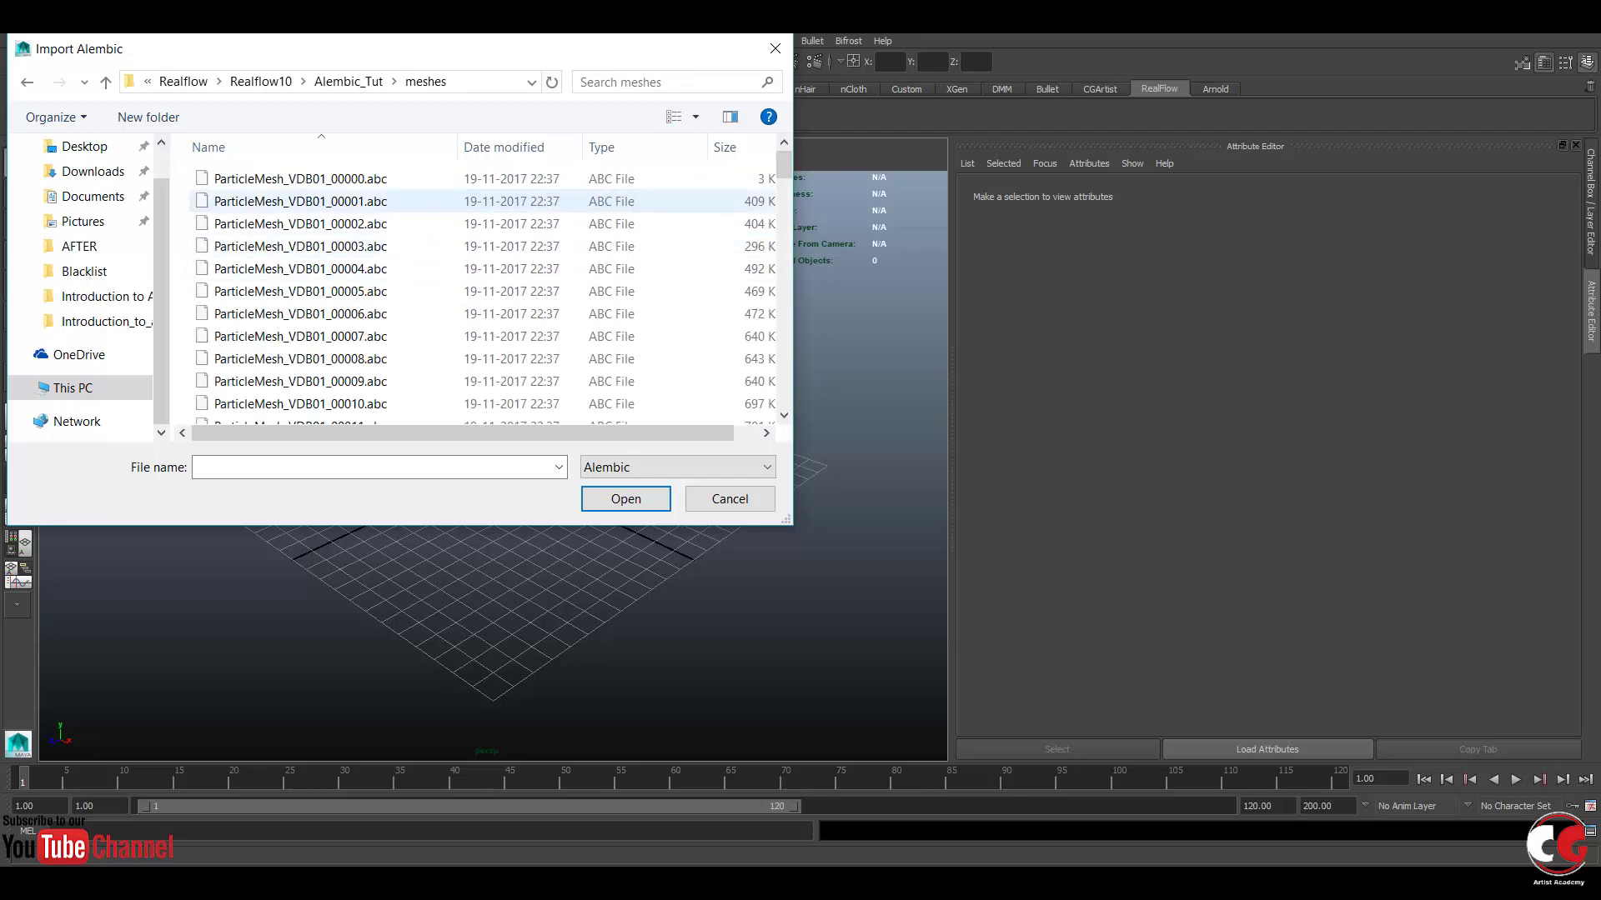
- Import the first mesh cache, ParticleMesh_VDB01_00000.abc, into the scene
{"action": "scroll", "coordinate": [417, 313], "scroll_direction": "down", "scroll_amount": 20}
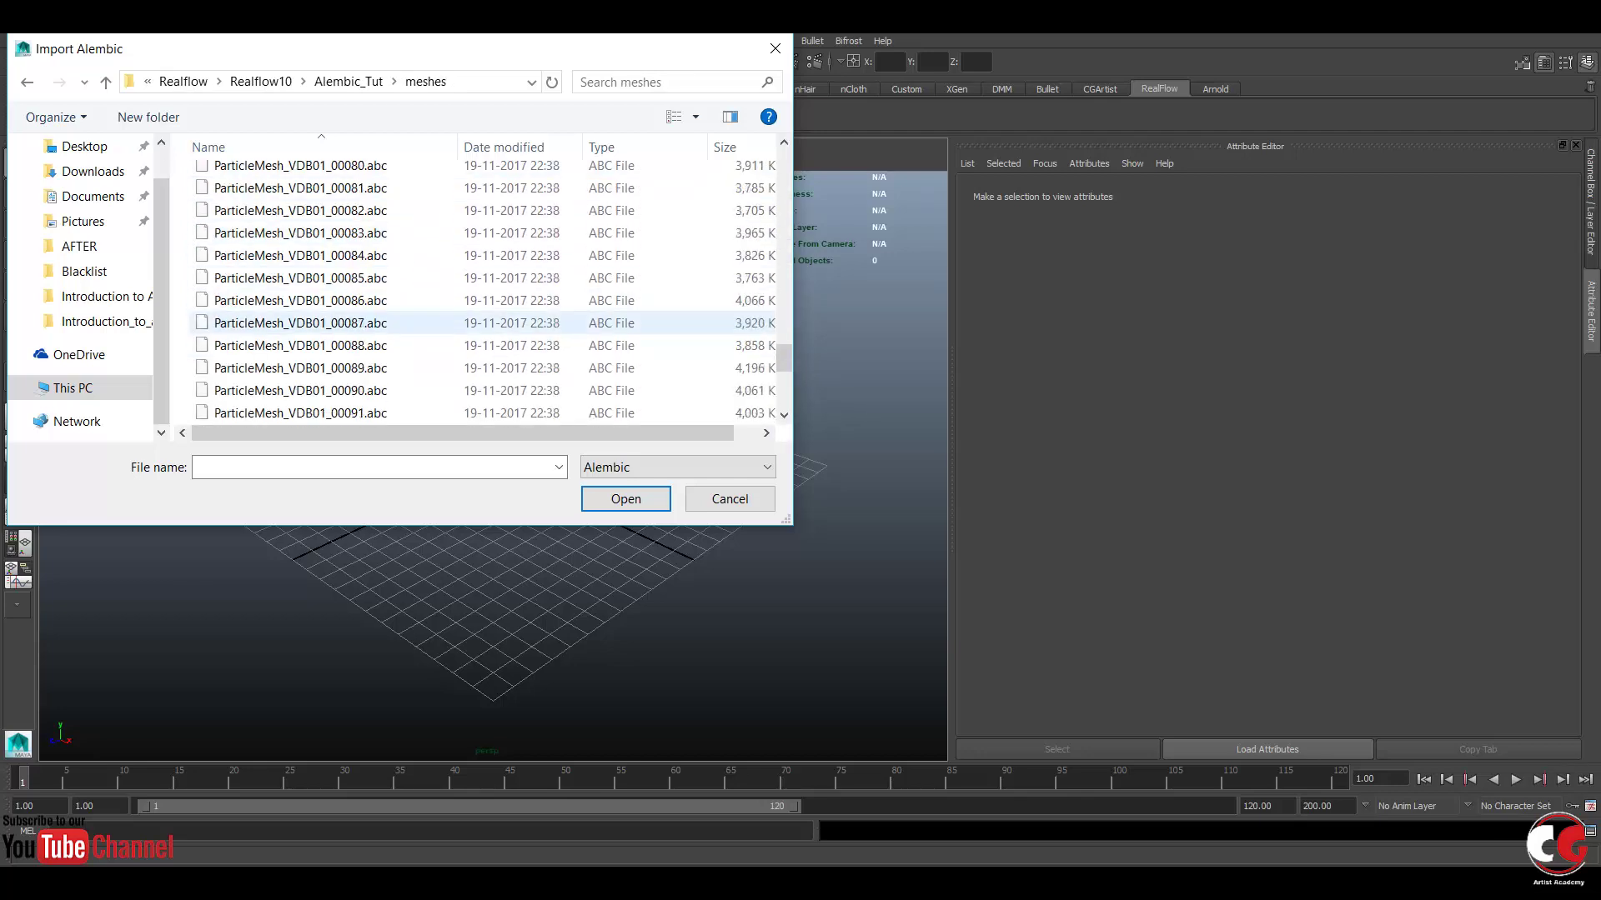
{"action": "scroll", "coordinate": [417, 314], "scroll_direction": "up", "scroll_amount": 20}
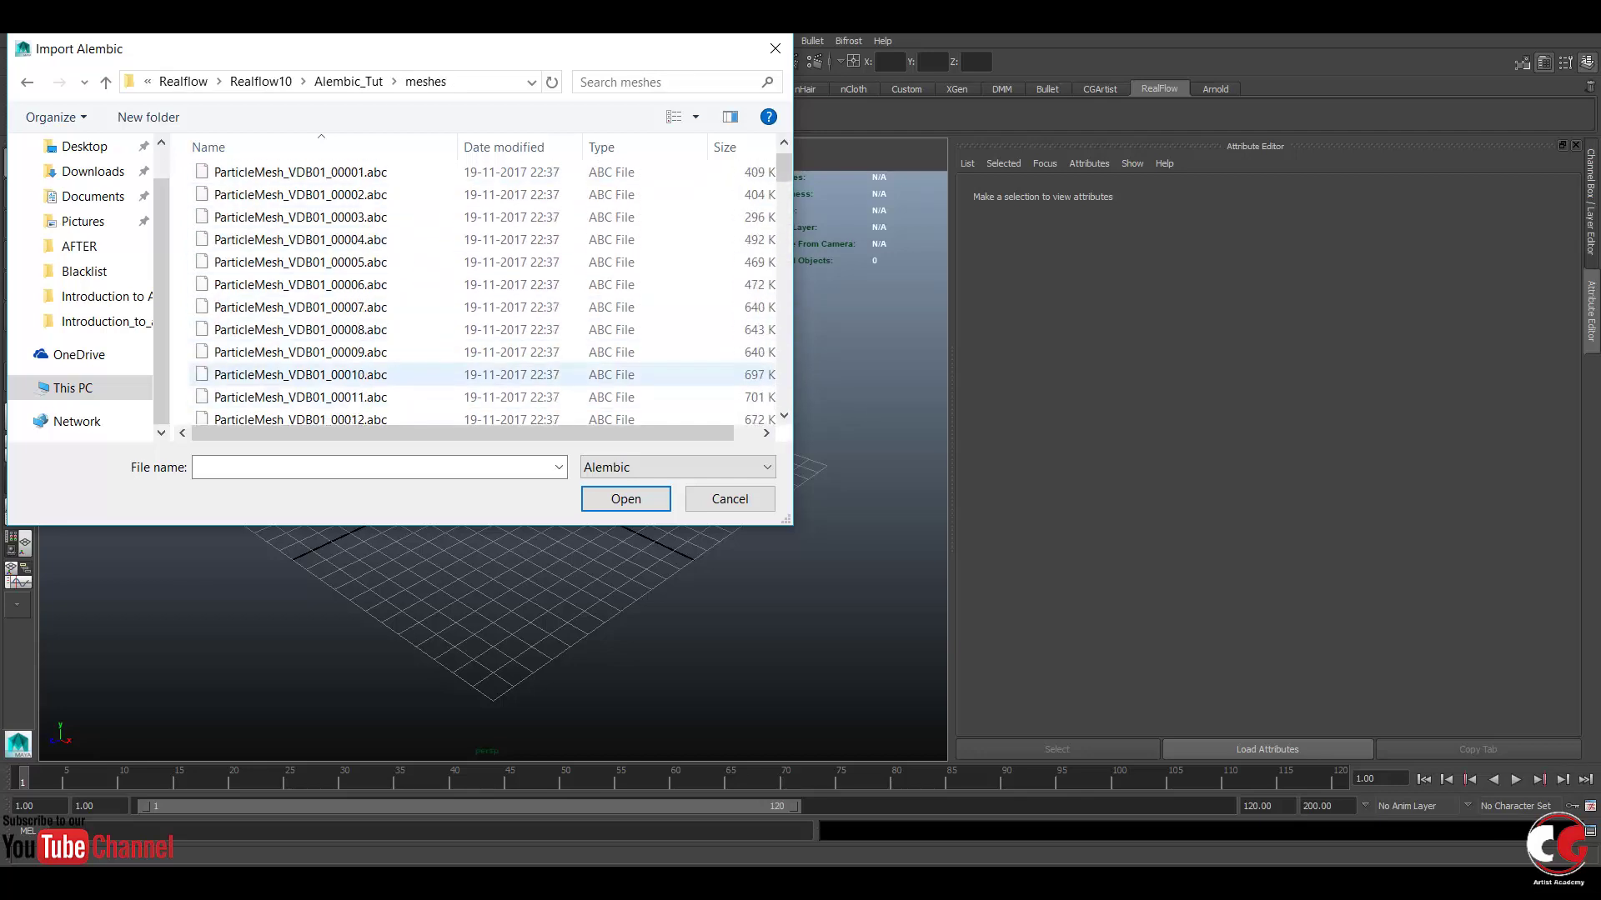
{"action": "left_click", "coordinate": [300, 179]}
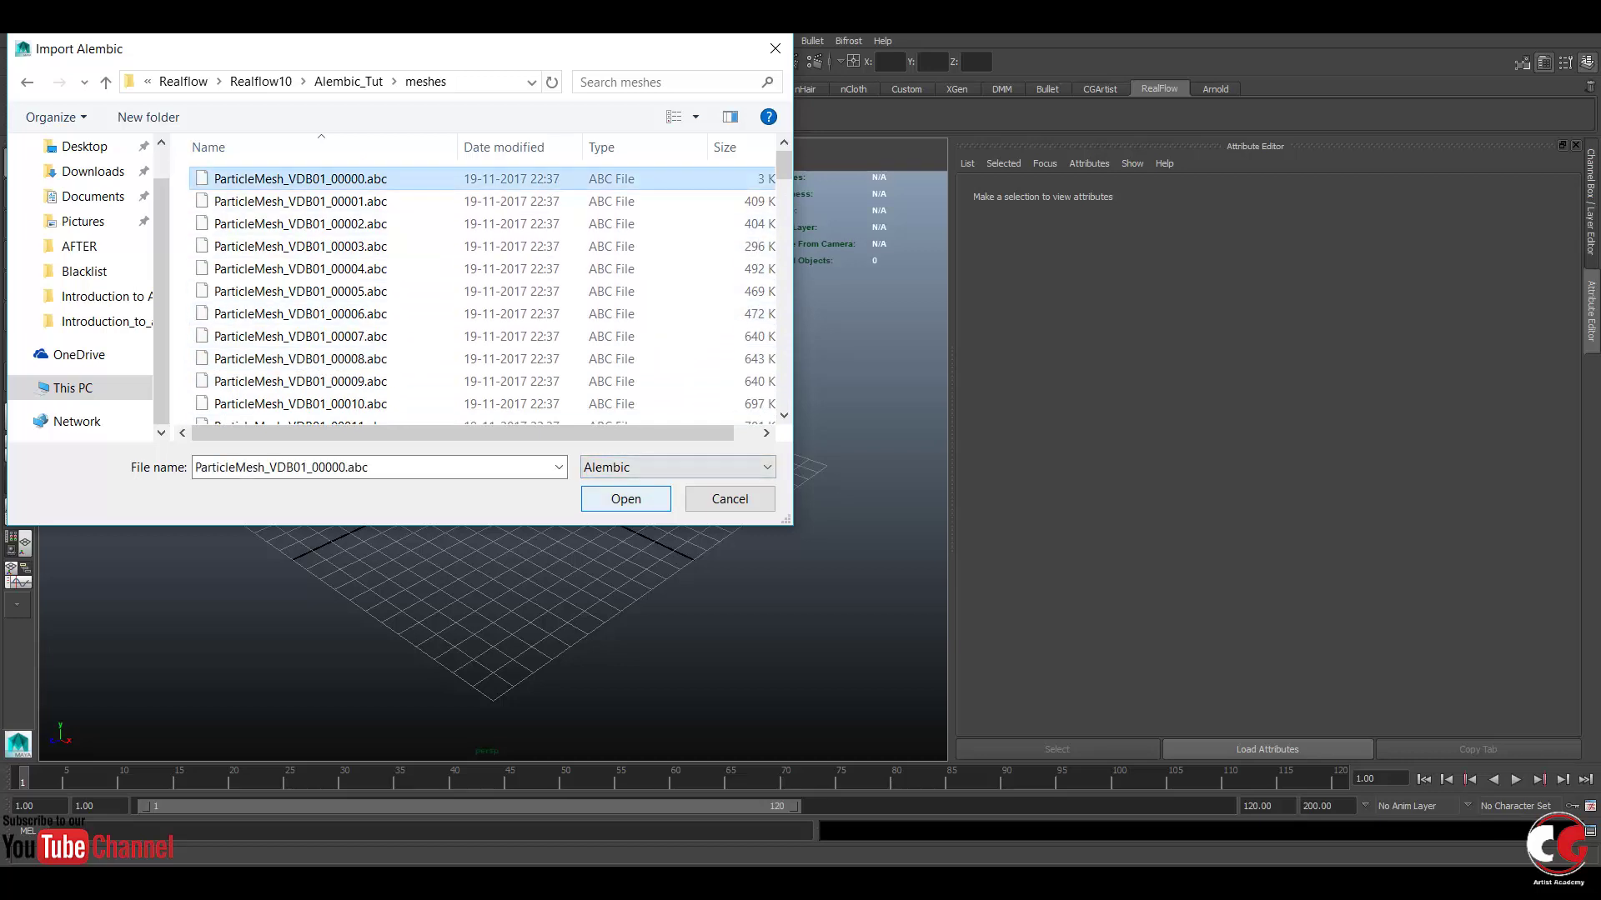
{"action": "left_click", "coordinate": [625, 499]}
{"action": "scroll", "coordinate": [492, 465], "scroll_direction": "up", "scroll_amount": 9}
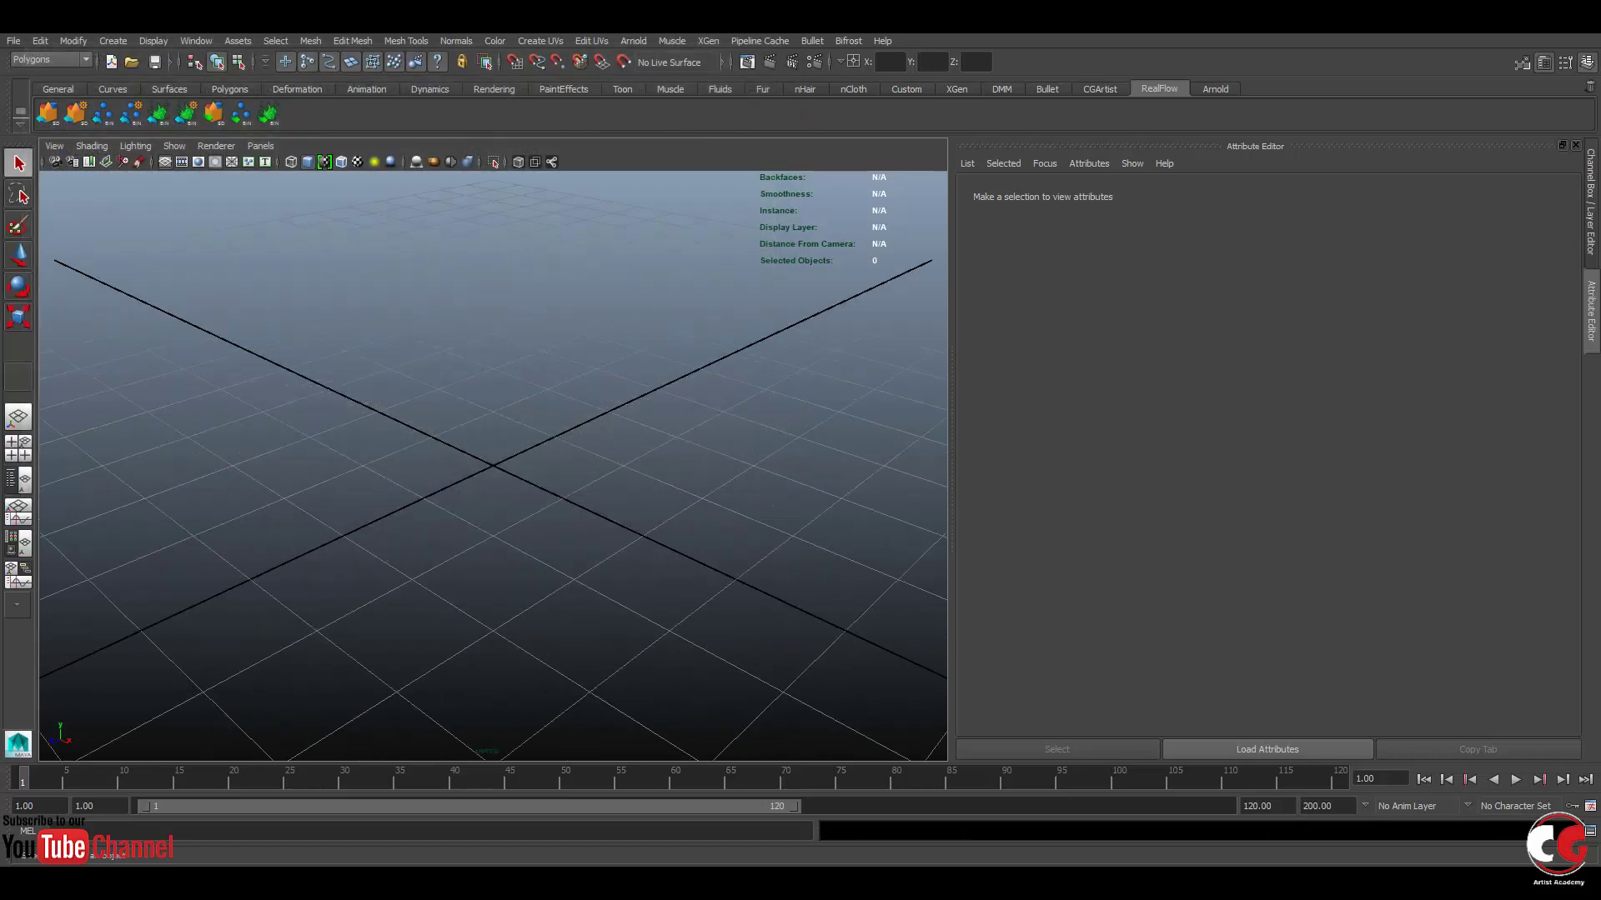
{"action": "scroll", "coordinate": [493, 465], "scroll_direction": "down", "scroll_amount": 9}
{"action": "scroll", "coordinate": [492, 466], "scroll_direction": "up", "scroll_amount": 4}
- Show the Outliner beside the perspective view and delete the imported mesh
{"action": "left_click", "coordinate": [19, 479]}
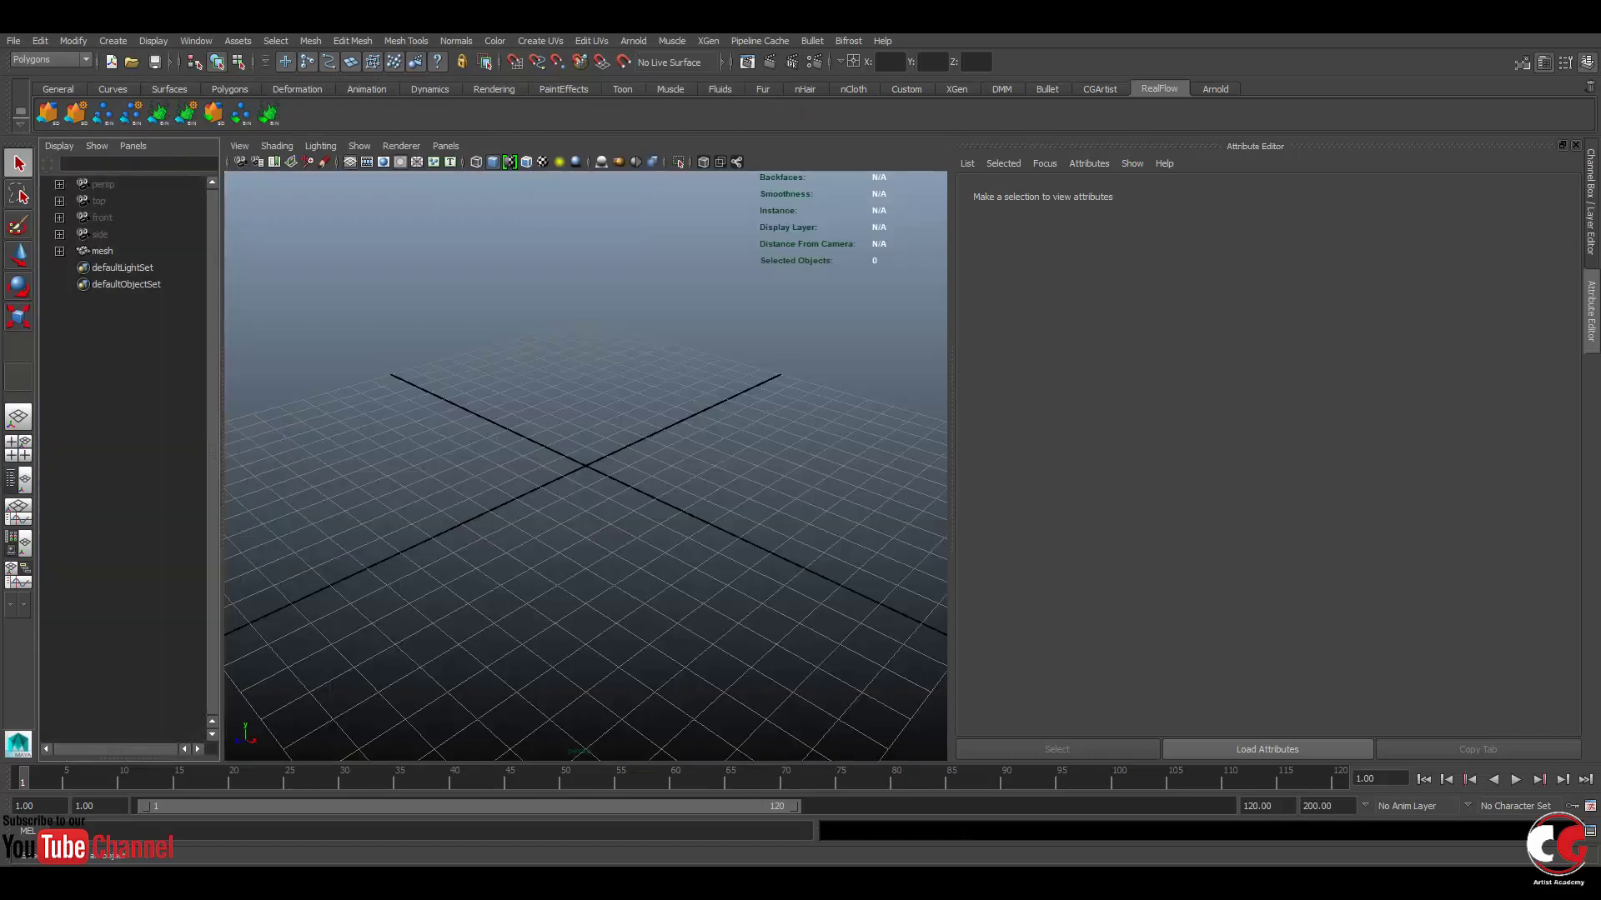
{"action": "left_click", "coordinate": [102, 251]}
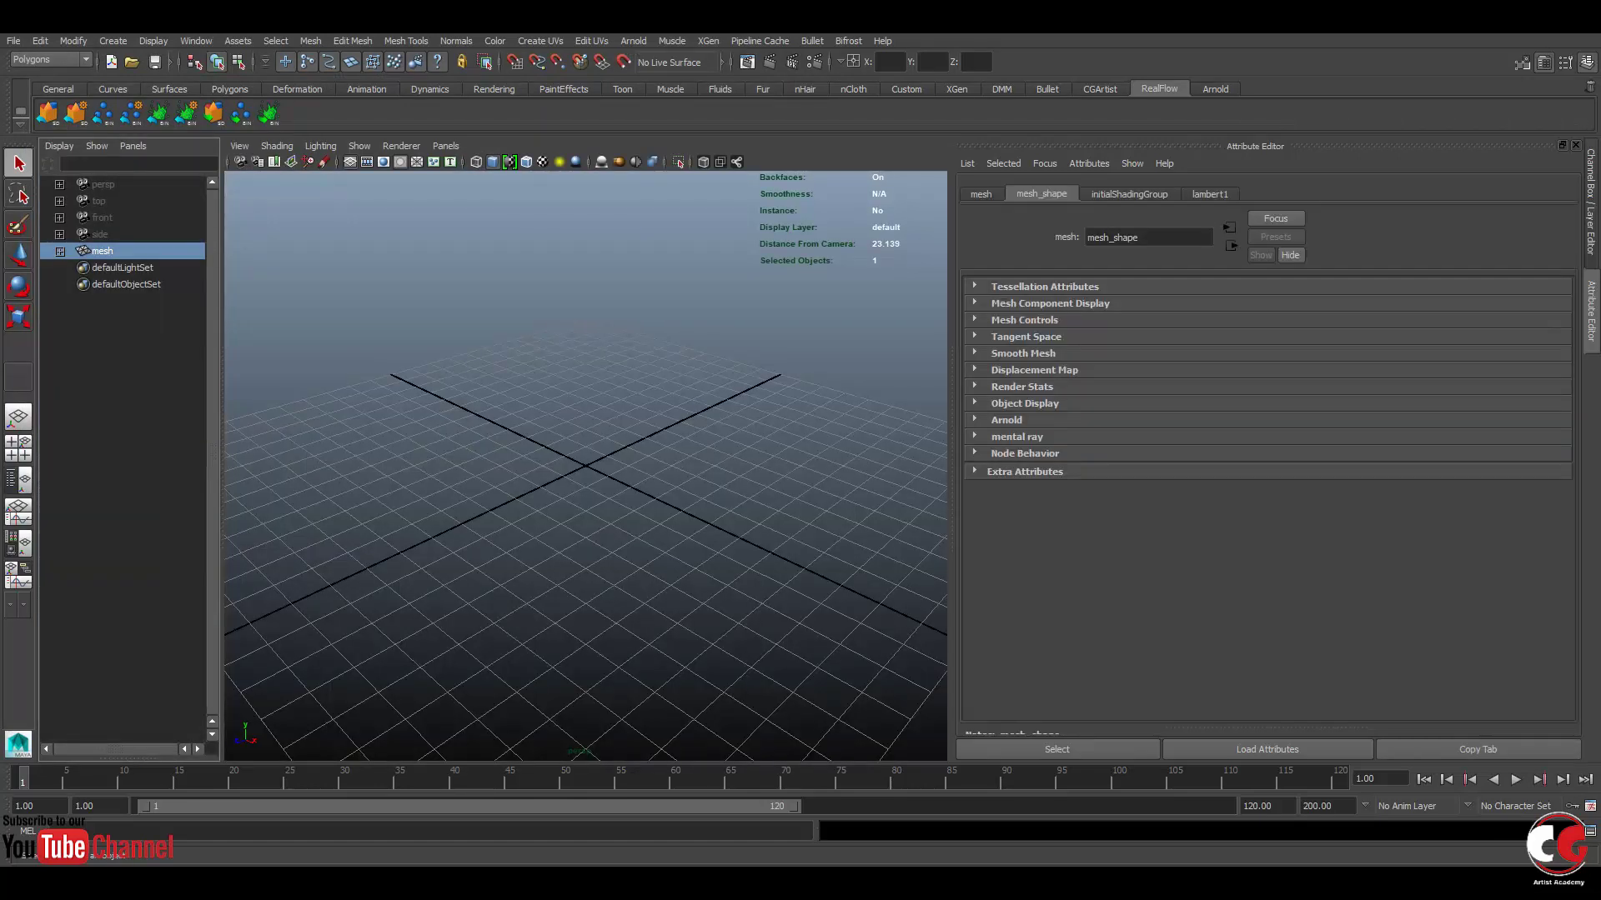
{"action": "key", "text": "Delete"}
- Import the last mesh cache of the sequence, ParticleMesh_VDB01_00105.abc, into the scene
{"action": "left_click", "coordinate": [760, 40]}
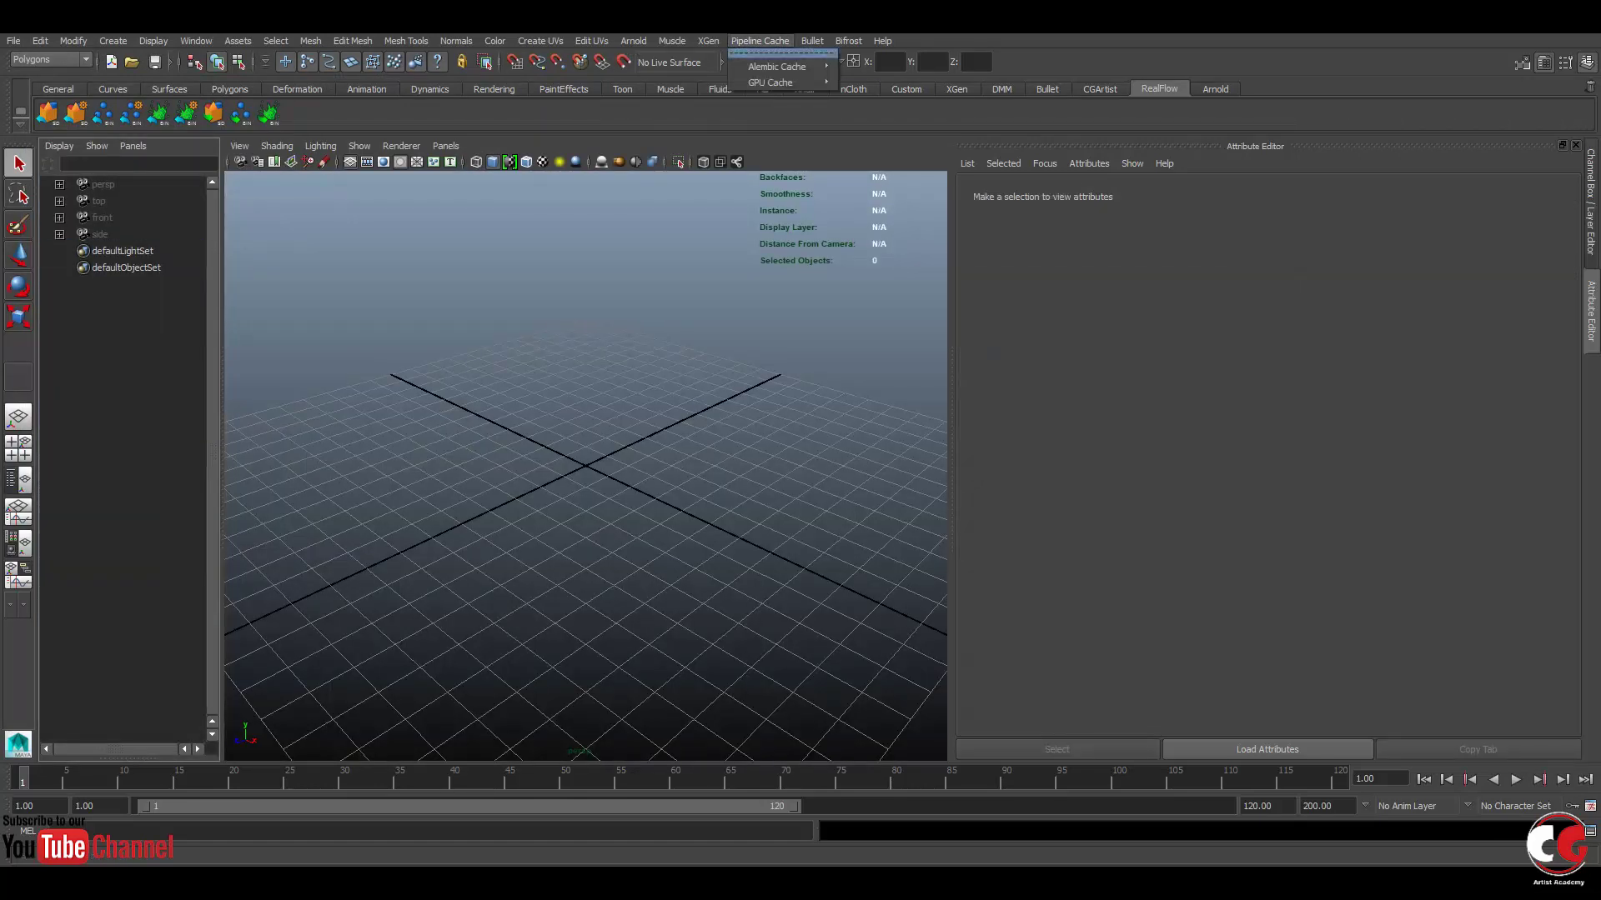
{"action": "mouse_move", "coordinate": [776, 66]}
{"action": "left_click", "coordinate": [892, 92]}
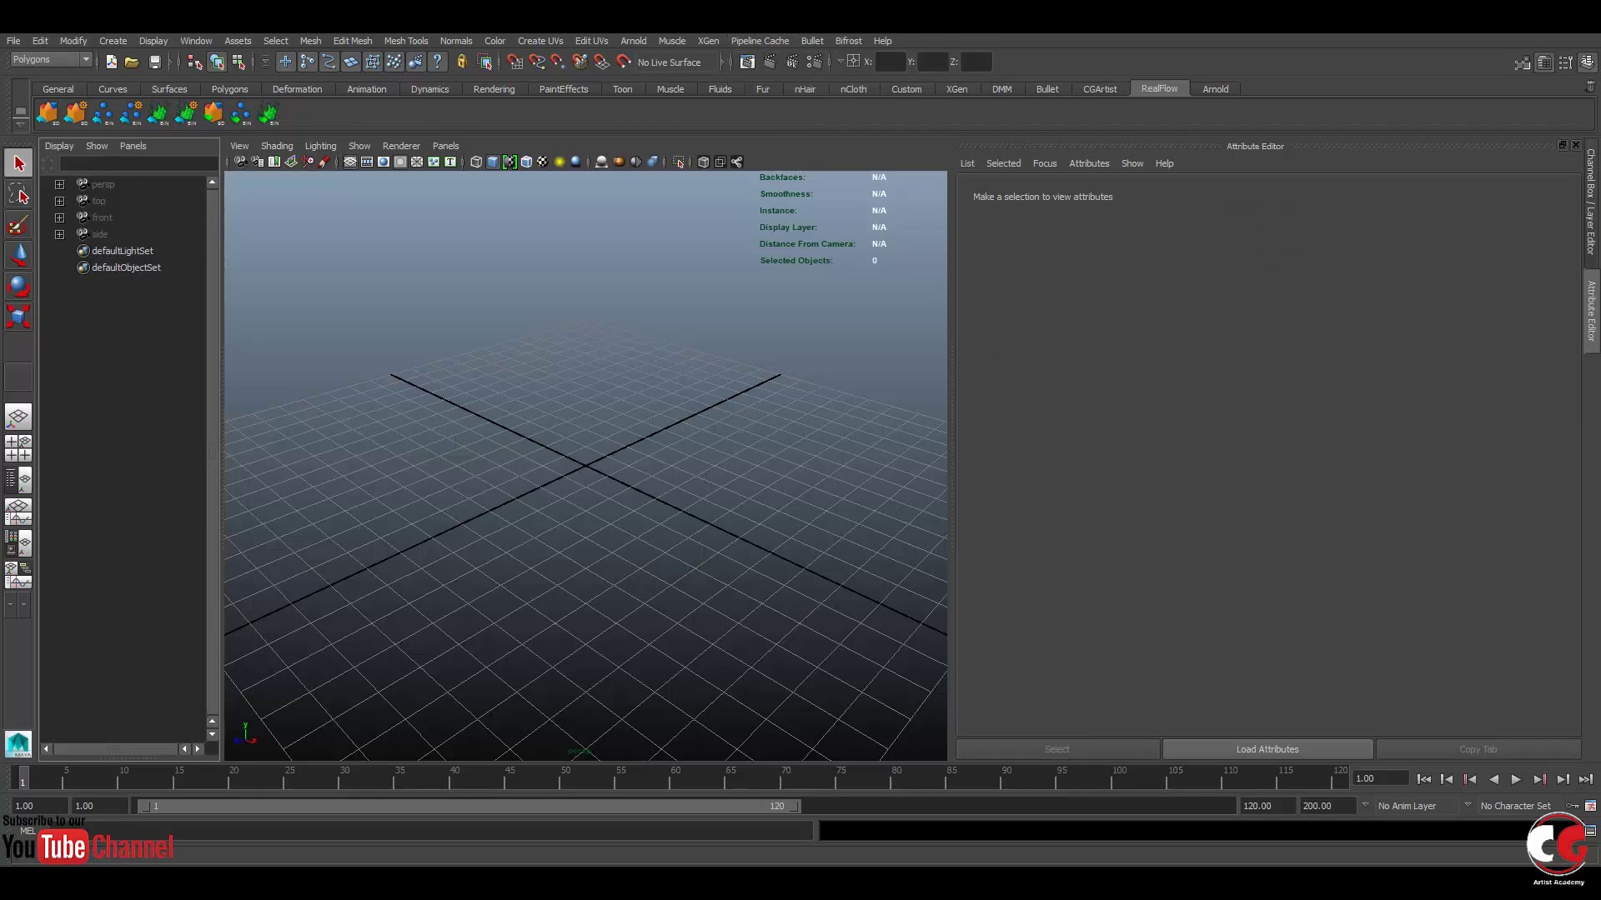
{"action": "left_click", "coordinate": [300, 379]}
{"action": "scroll", "coordinate": [479, 292], "scroll_direction": "down", "scroll_amount": 15}
{"action": "scroll", "coordinate": [300, 391], "scroll_direction": "down", "scroll_amount": 5}
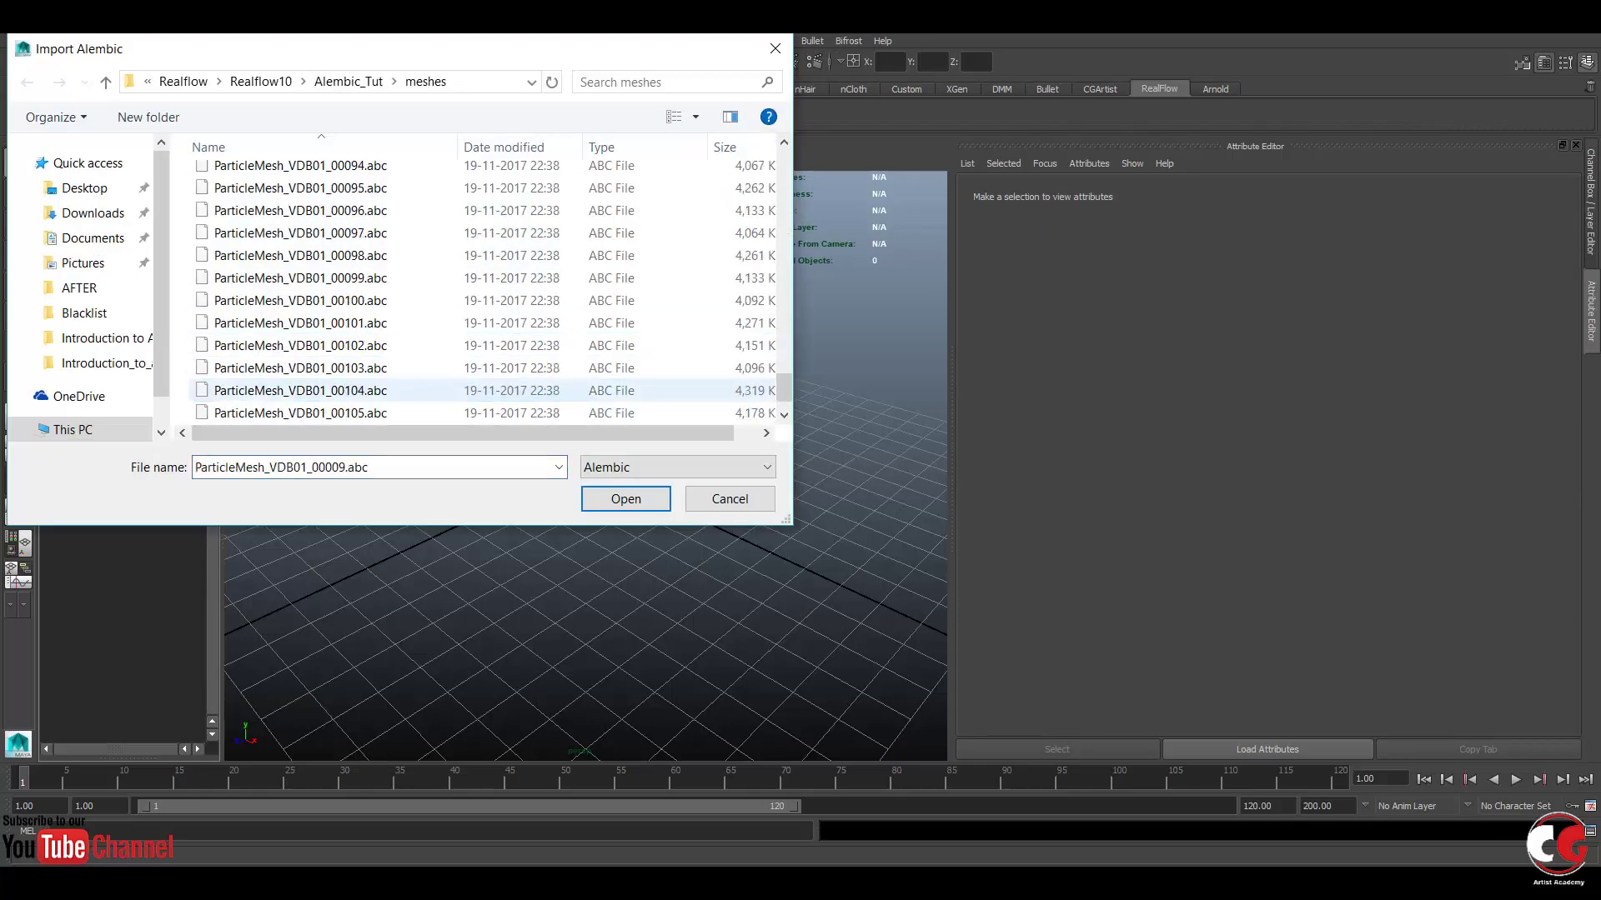
{"action": "left_click", "coordinate": [300, 413]}
{"action": "left_click", "coordinate": [625, 498]}
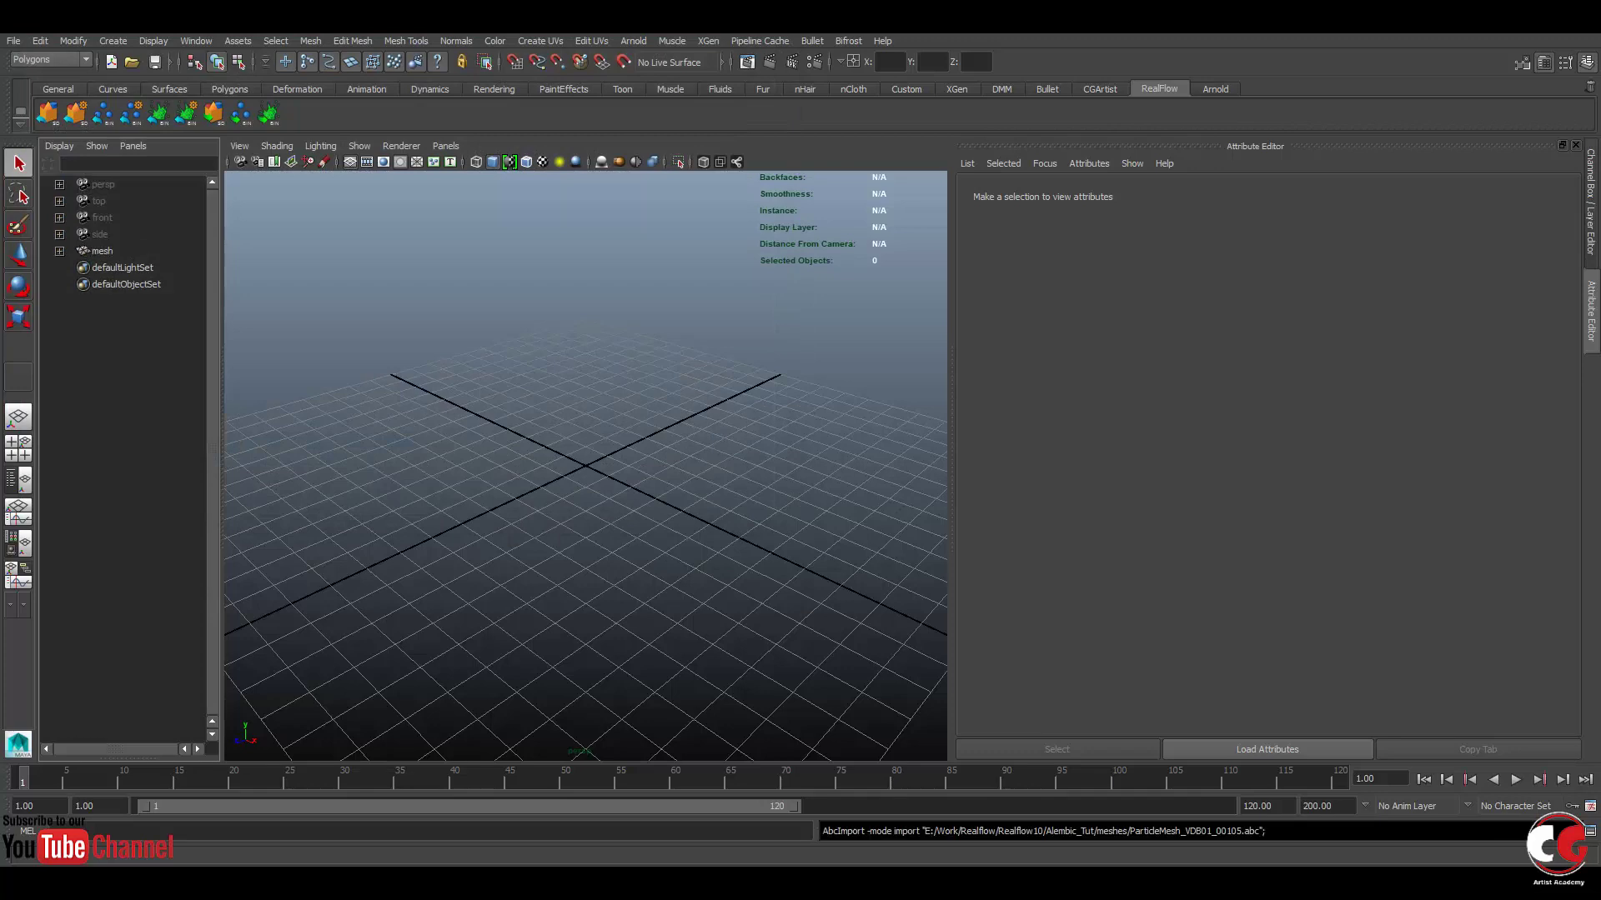
- Examine the imported fluid mesh from several angles and distances, and check whether it animates on playback
{"action": "left_click_drag", "start_coordinate": [534, 466], "coordinate": [642, 425], "text": "alt"}
{"action": "middle_click_drag", "start_coordinate": [584, 333], "coordinate": [584, 534], "text": "alt"}
{"action": "right_click_drag", "start_coordinate": [583, 501], "coordinate": [667, 500], "text": "alt"}
{"action": "left_click_drag", "start_coordinate": [633, 492], "coordinate": [546, 524], "text": "alt"}
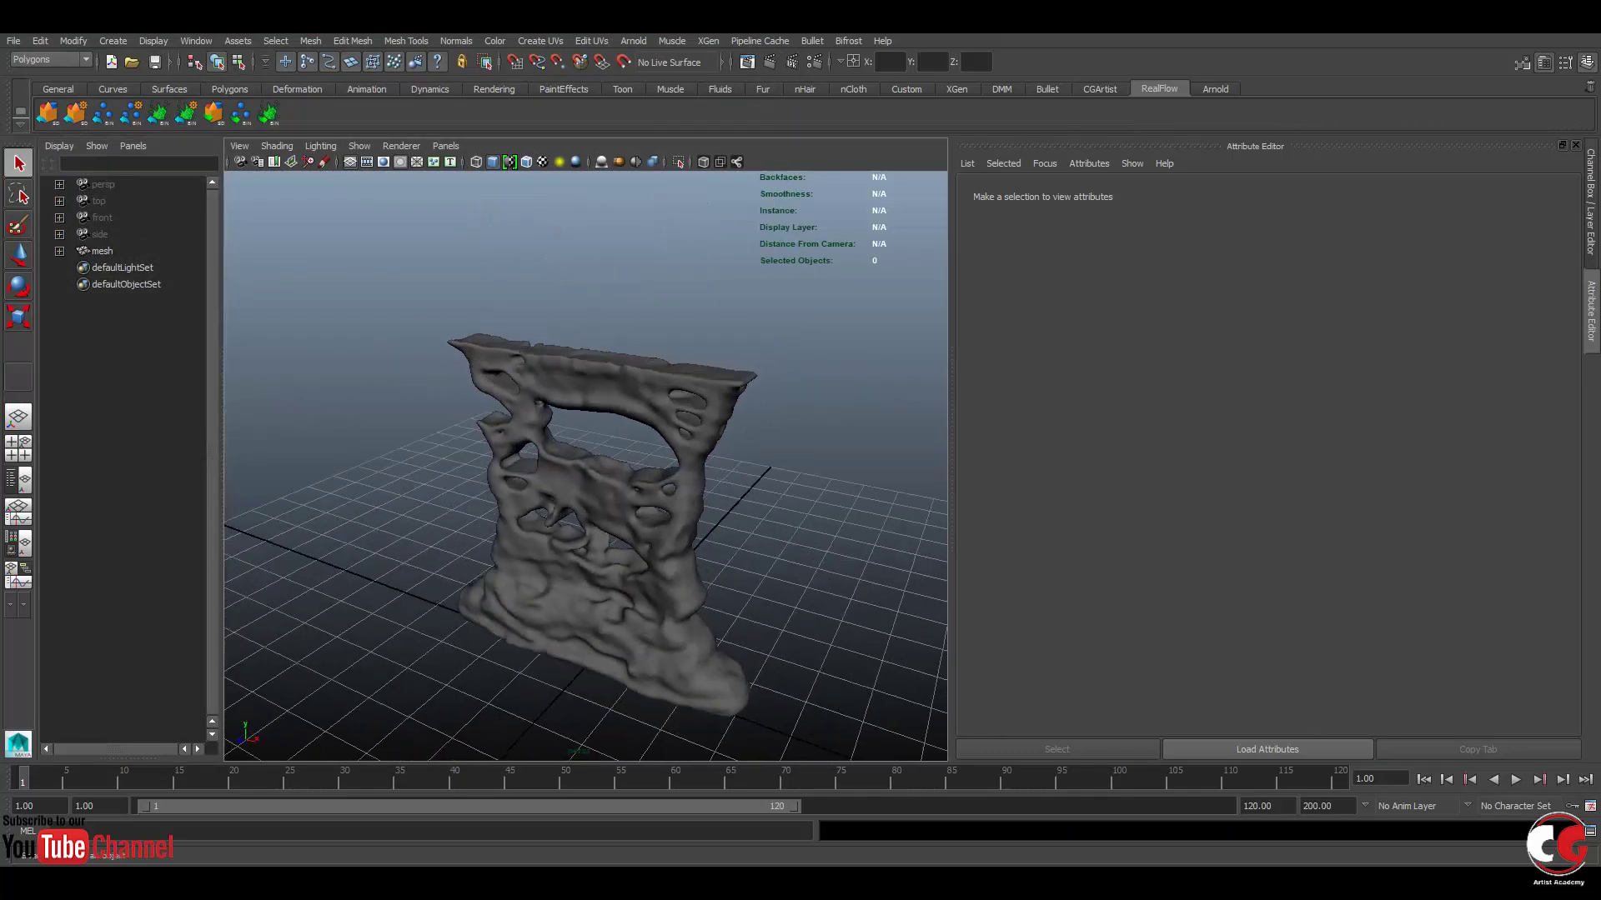
{"action": "key", "text": "alt+v"}
{"action": "key", "text": "Escape"}
{"action": "left_click_drag", "start_coordinate": [584, 467], "coordinate": [583, 509], "text": "alt"}
{"action": "right_click_drag", "start_coordinate": [584, 467], "coordinate": [483, 467], "text": "alt"}
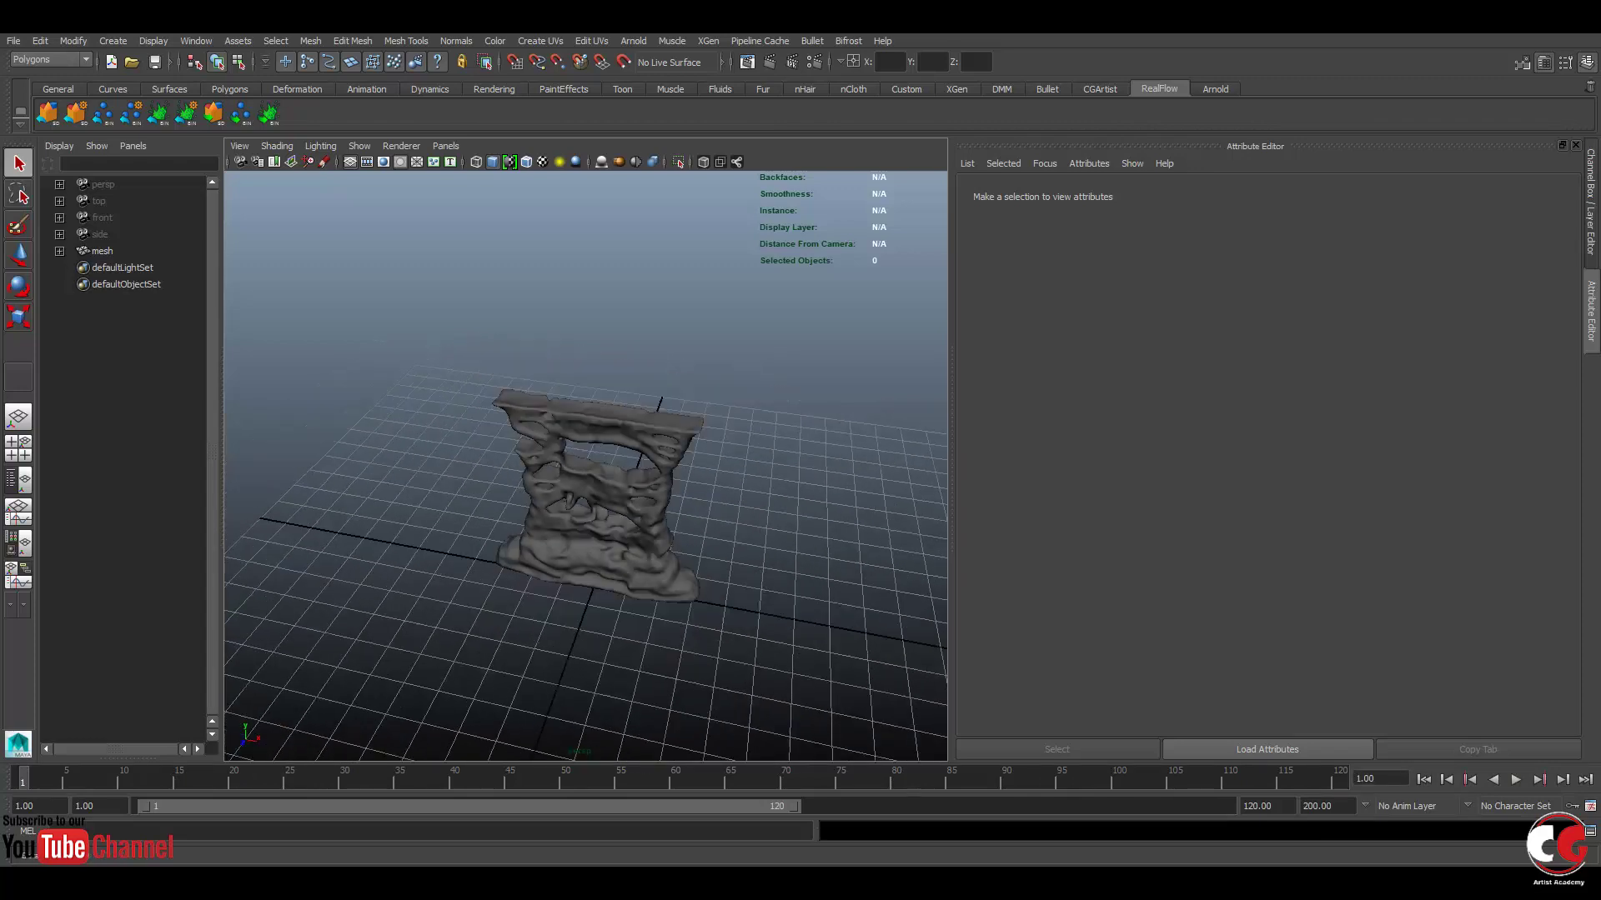
{"action": "left_click_drag", "start_coordinate": [583, 467], "coordinate": [667, 467], "text": "alt"}
{"action": "mouse_move", "coordinate": [583, 467]}
{"action": "right_mouse_down", "text": "alt"}
{"action": "mouse_move", "coordinate": [709, 467]}
{"action": "mouse_move", "coordinate": [600, 467]}
{"action": "right_mouse_up", "text": "alt"}
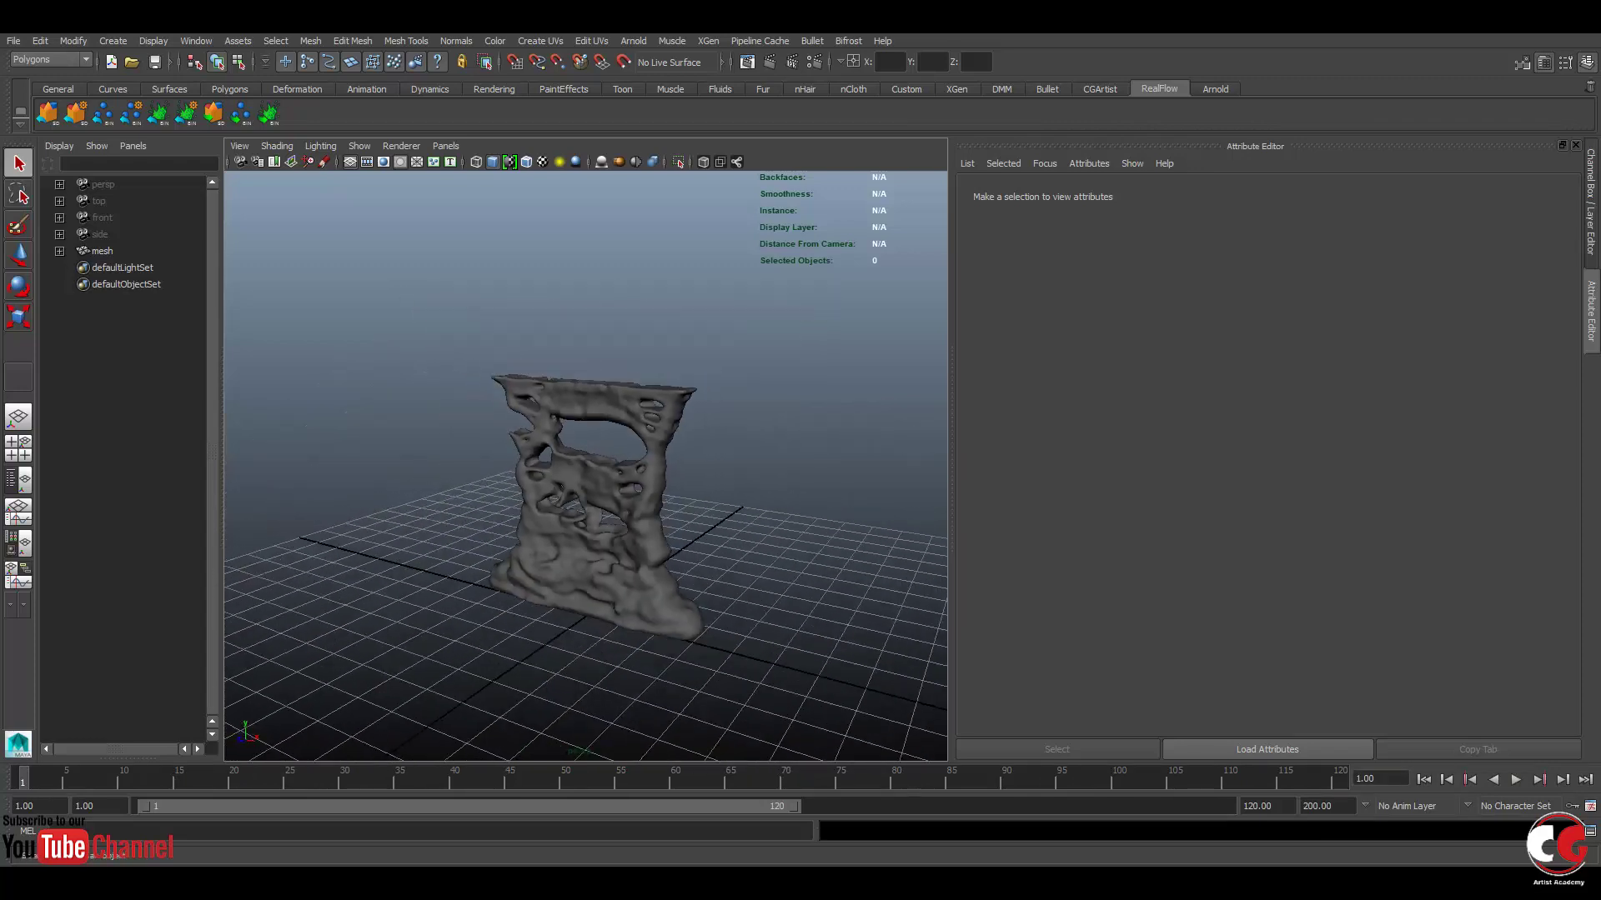
{"action": "mouse_move", "coordinate": [600, 467]}
{"action": "left_mouse_down", "text": "alt"}
{"action": "mouse_move", "coordinate": [500, 467]}
{"action": "mouse_move", "coordinate": [583, 469]}
{"action": "left_mouse_up", "text": "alt"}
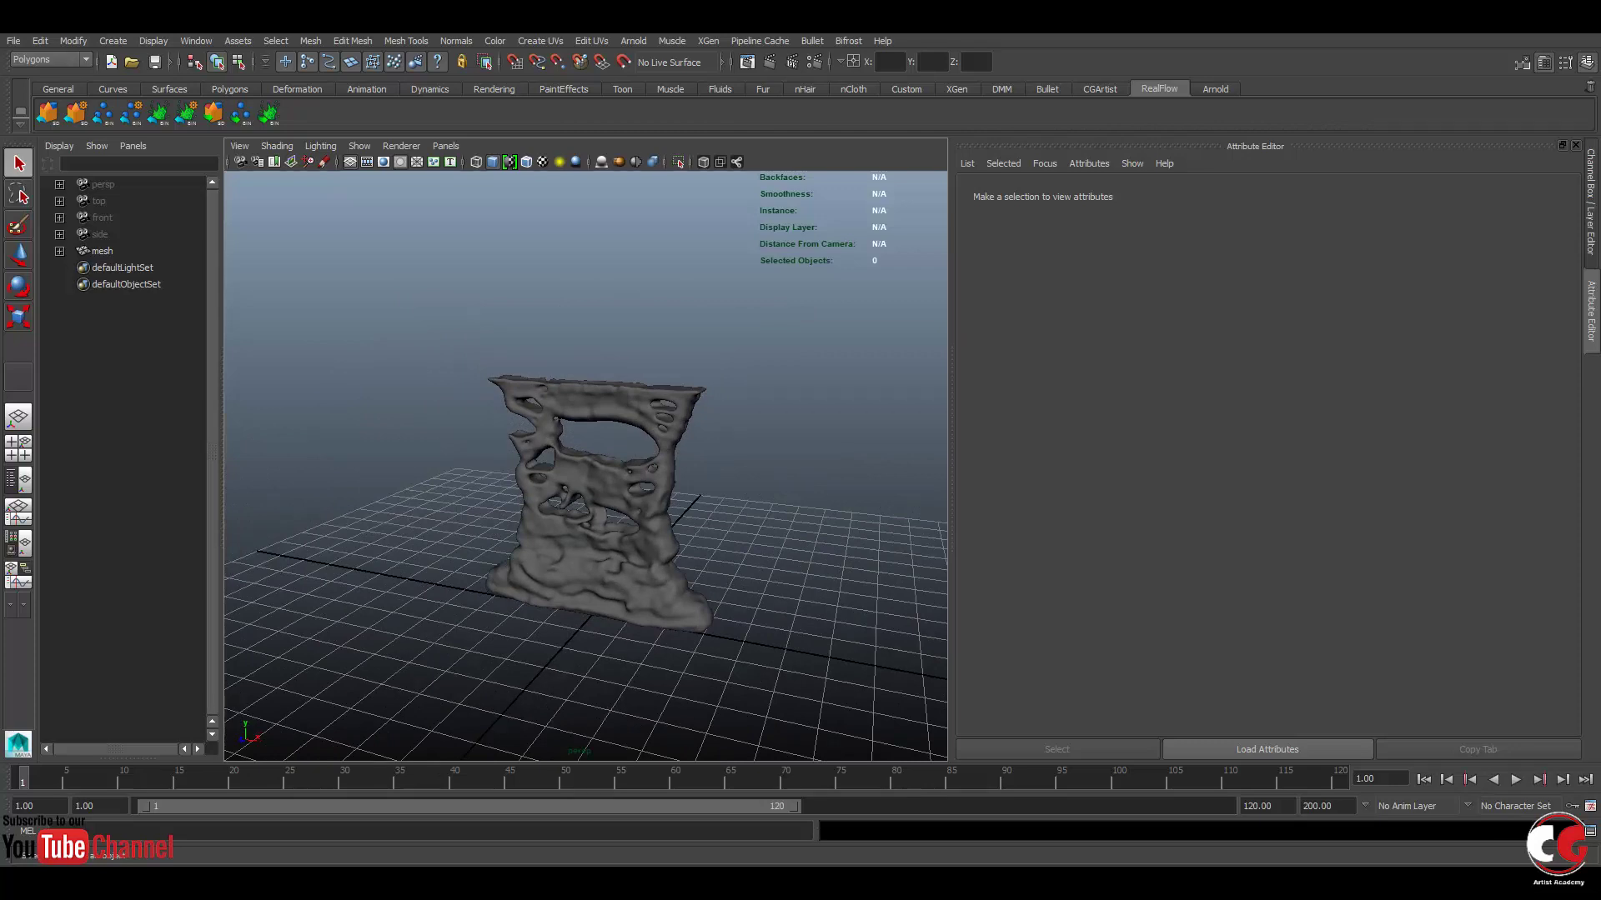
- Delete the imported mesh, switch to RealFlow and leave all nodes deselected
{"action": "left_click", "coordinate": [102, 251]}
{"action": "key", "text": "Delete"}
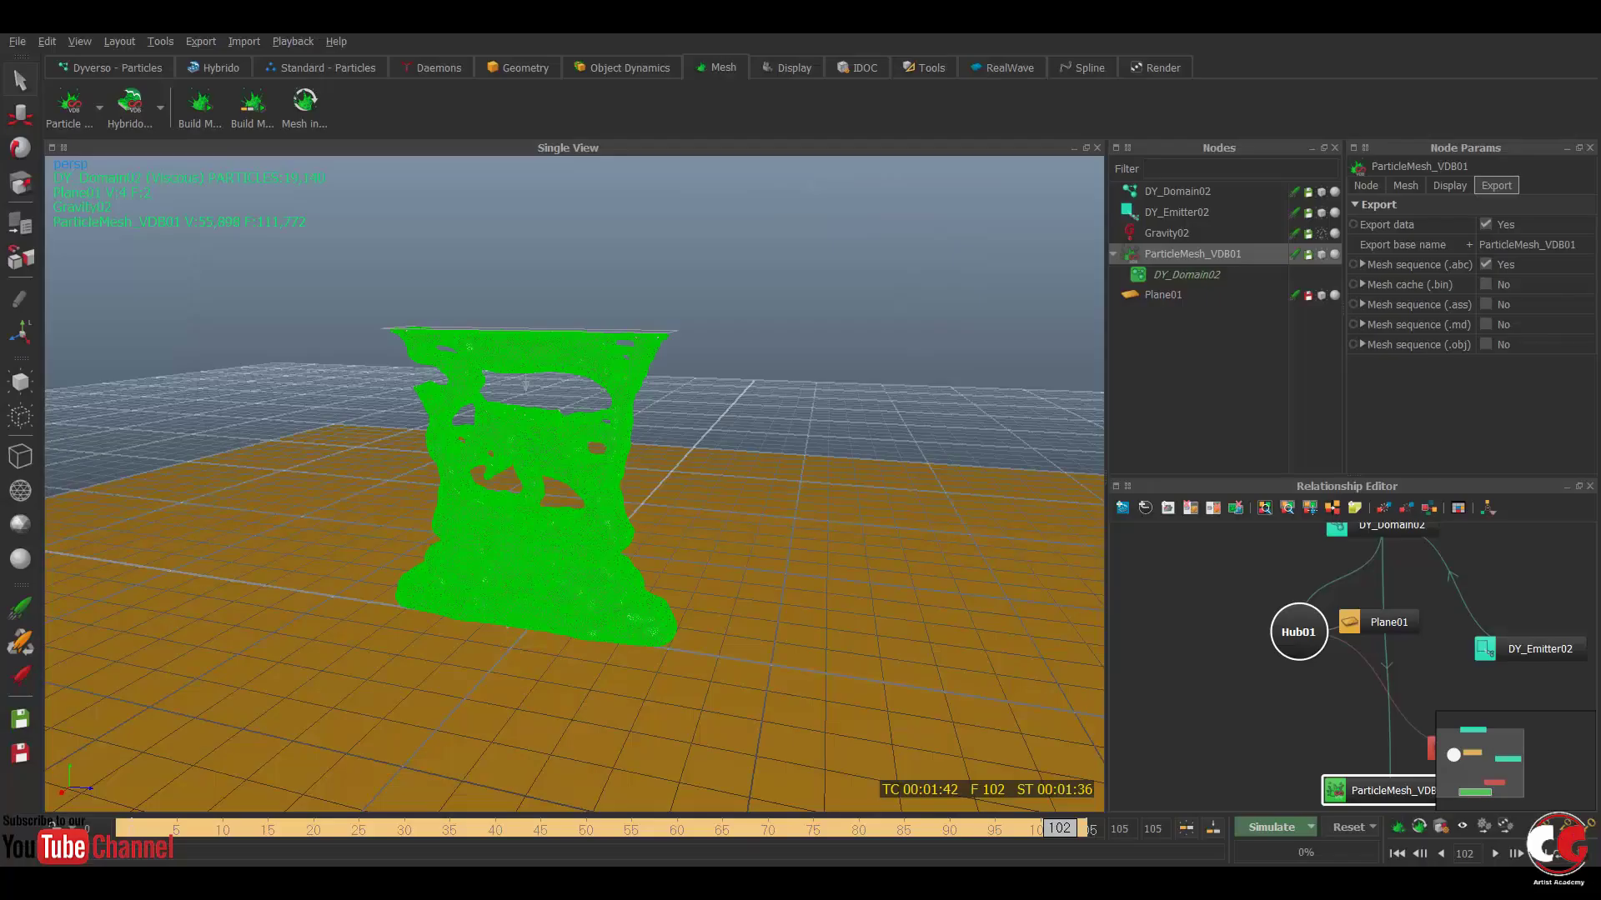
{"action": "key", "text": "Escape"}
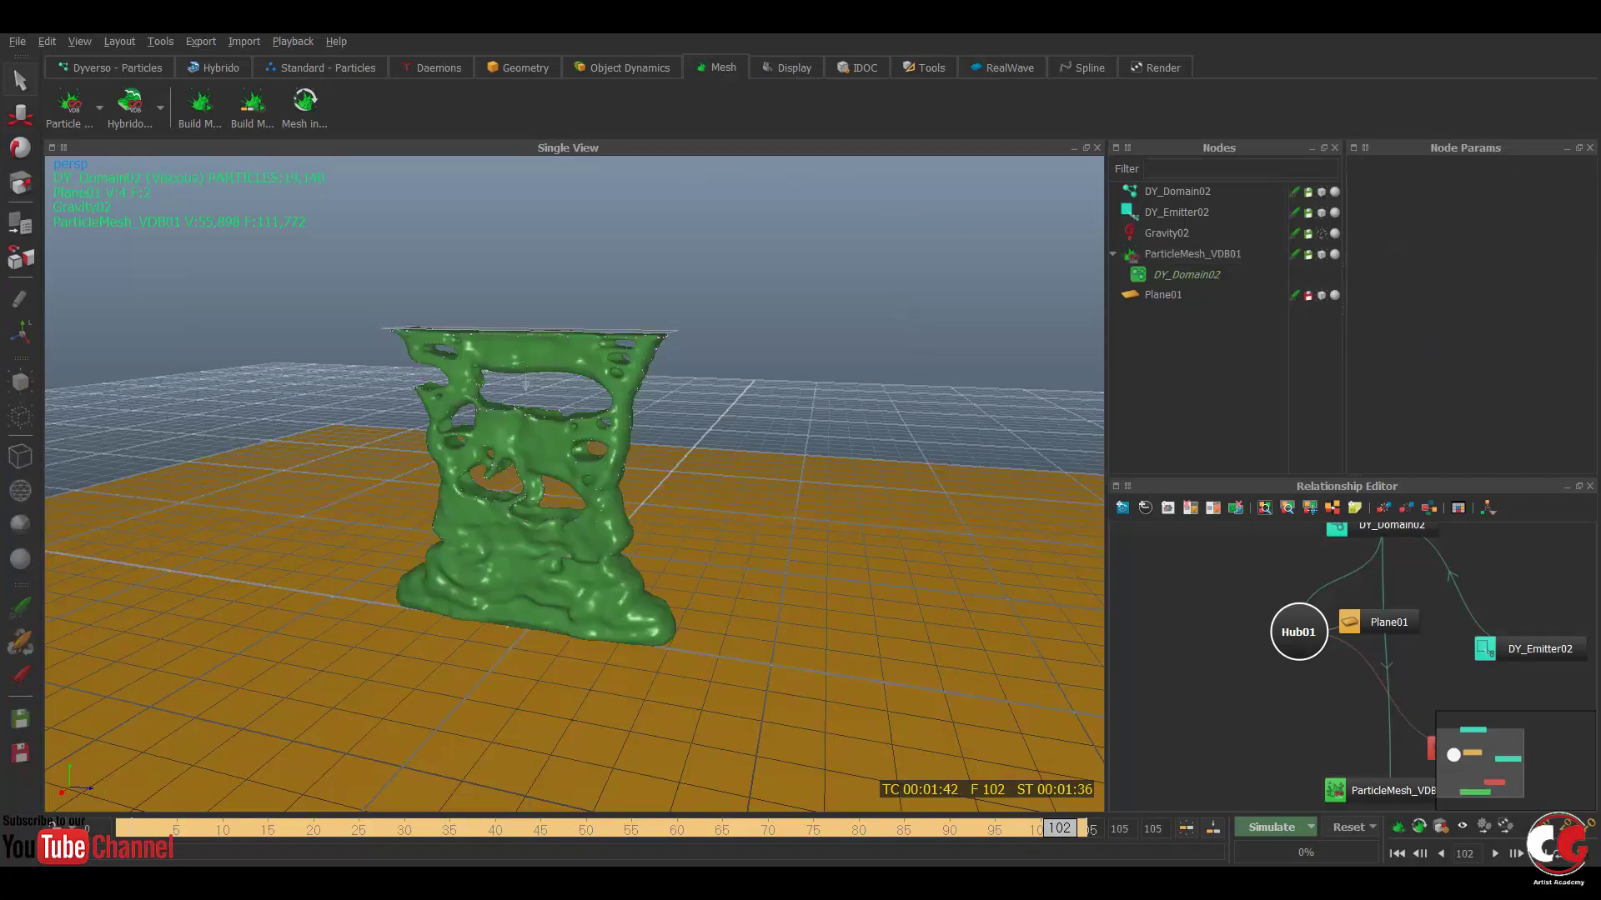
{"action": "left_click", "coordinate": [1191, 254]}
{"action": "key", "text": "Escape"}
- Load all Alembic files from ParticleMesh_VDB01_00000.abc to ParticleMesh_VDB01_00105.abc in the meshes folder into the Stitcher Tool
{"action": "left_click", "coordinate": [160, 41]}
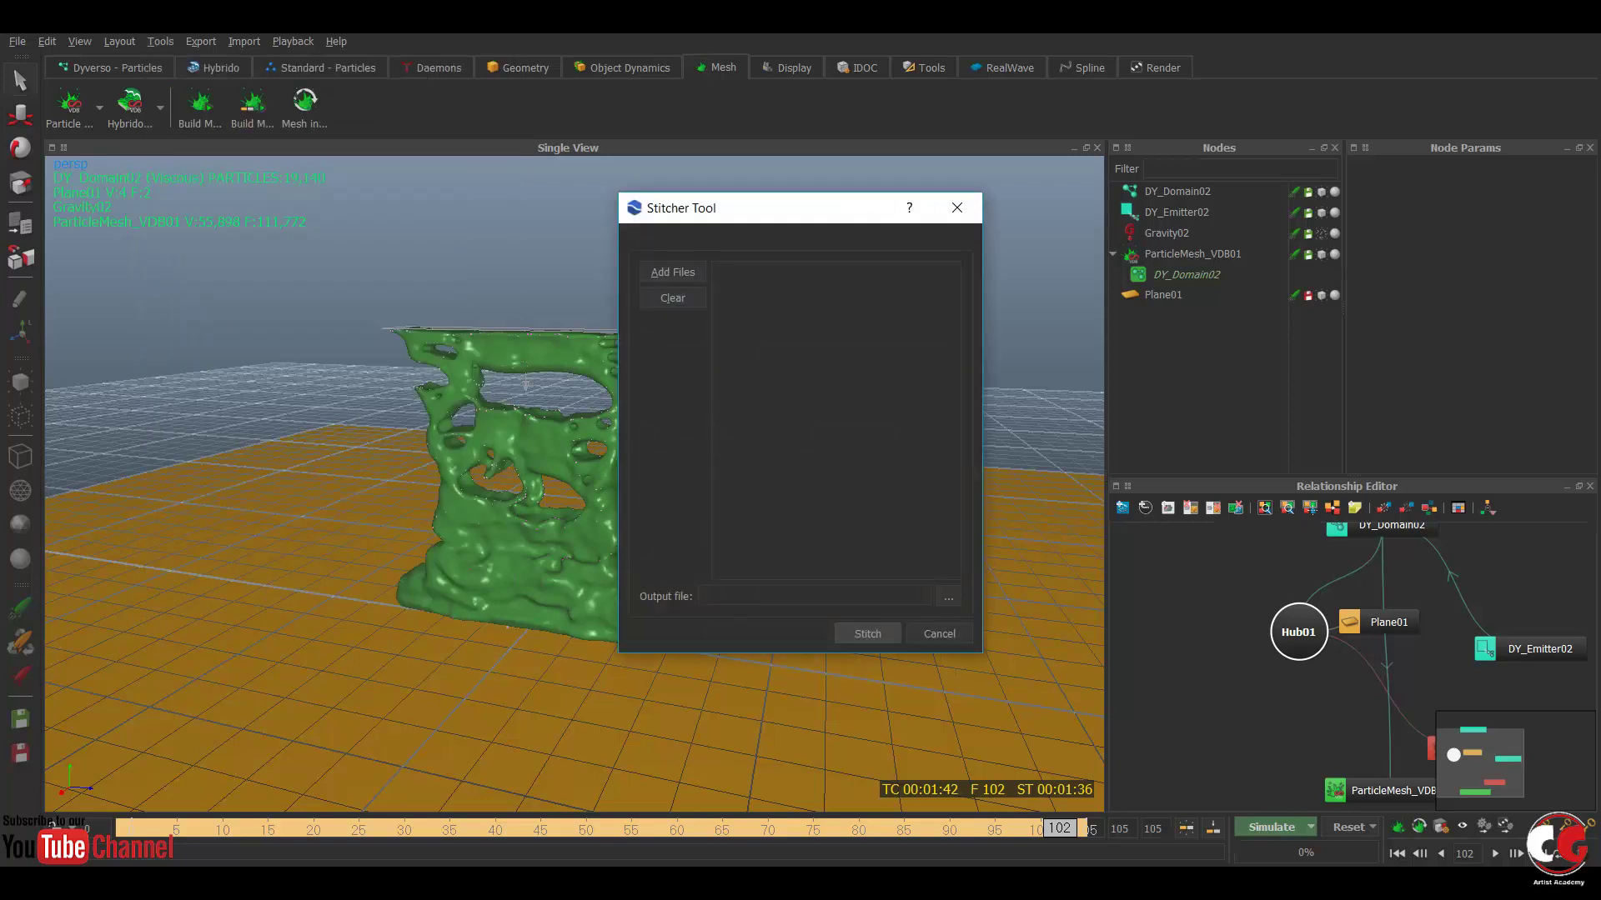
{"action": "left_click", "coordinate": [672, 272]}
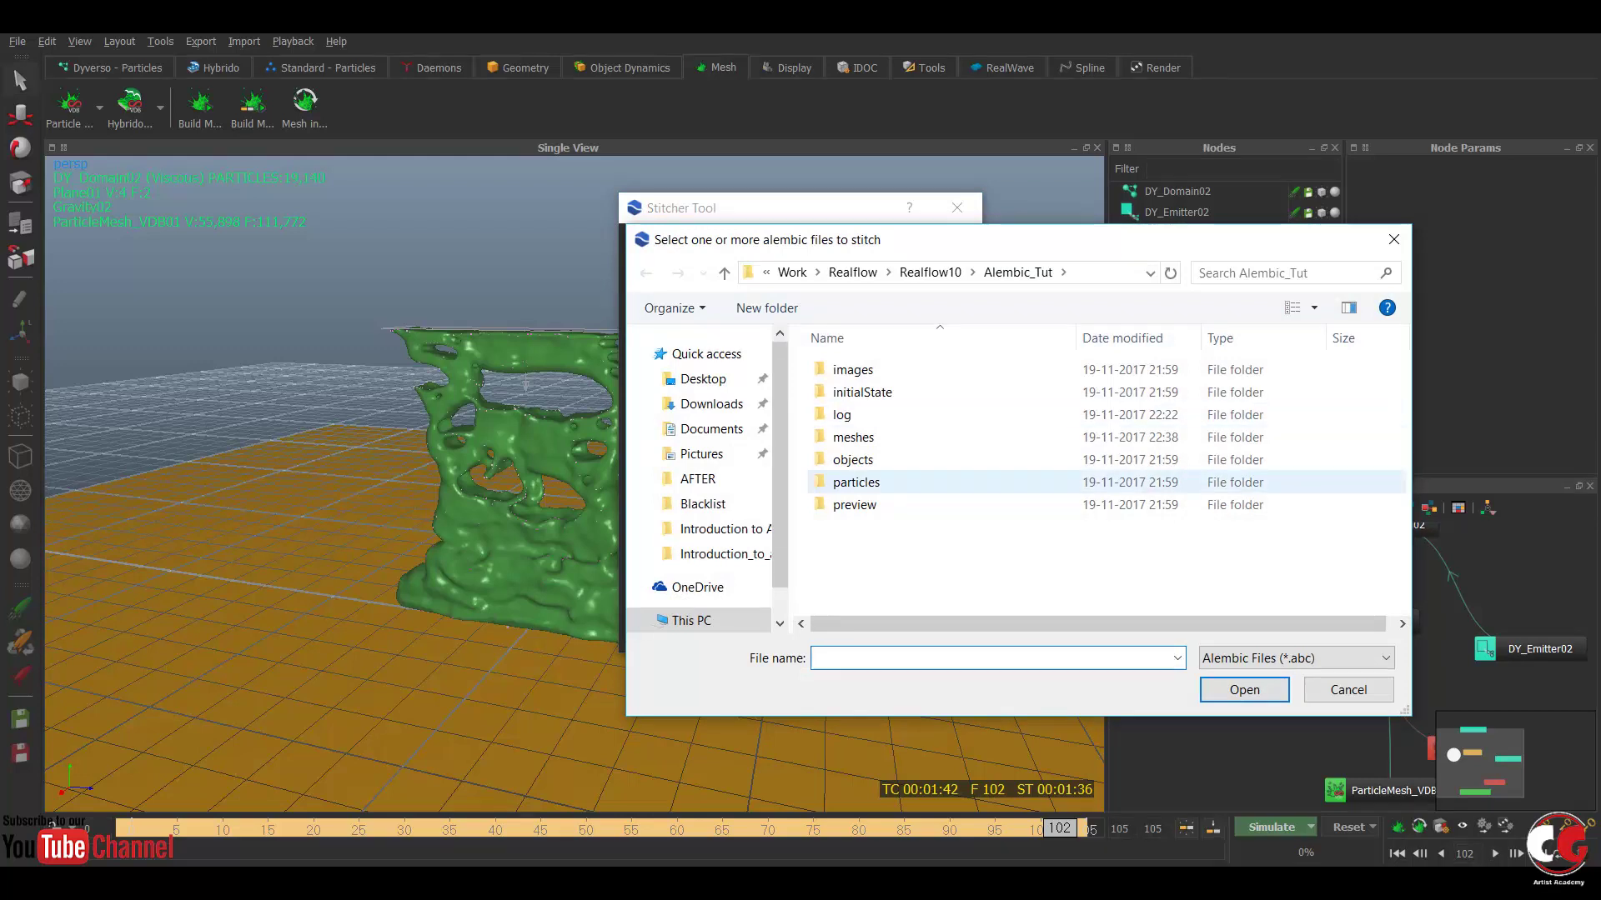
{"action": "double_click", "coordinate": [853, 436]}
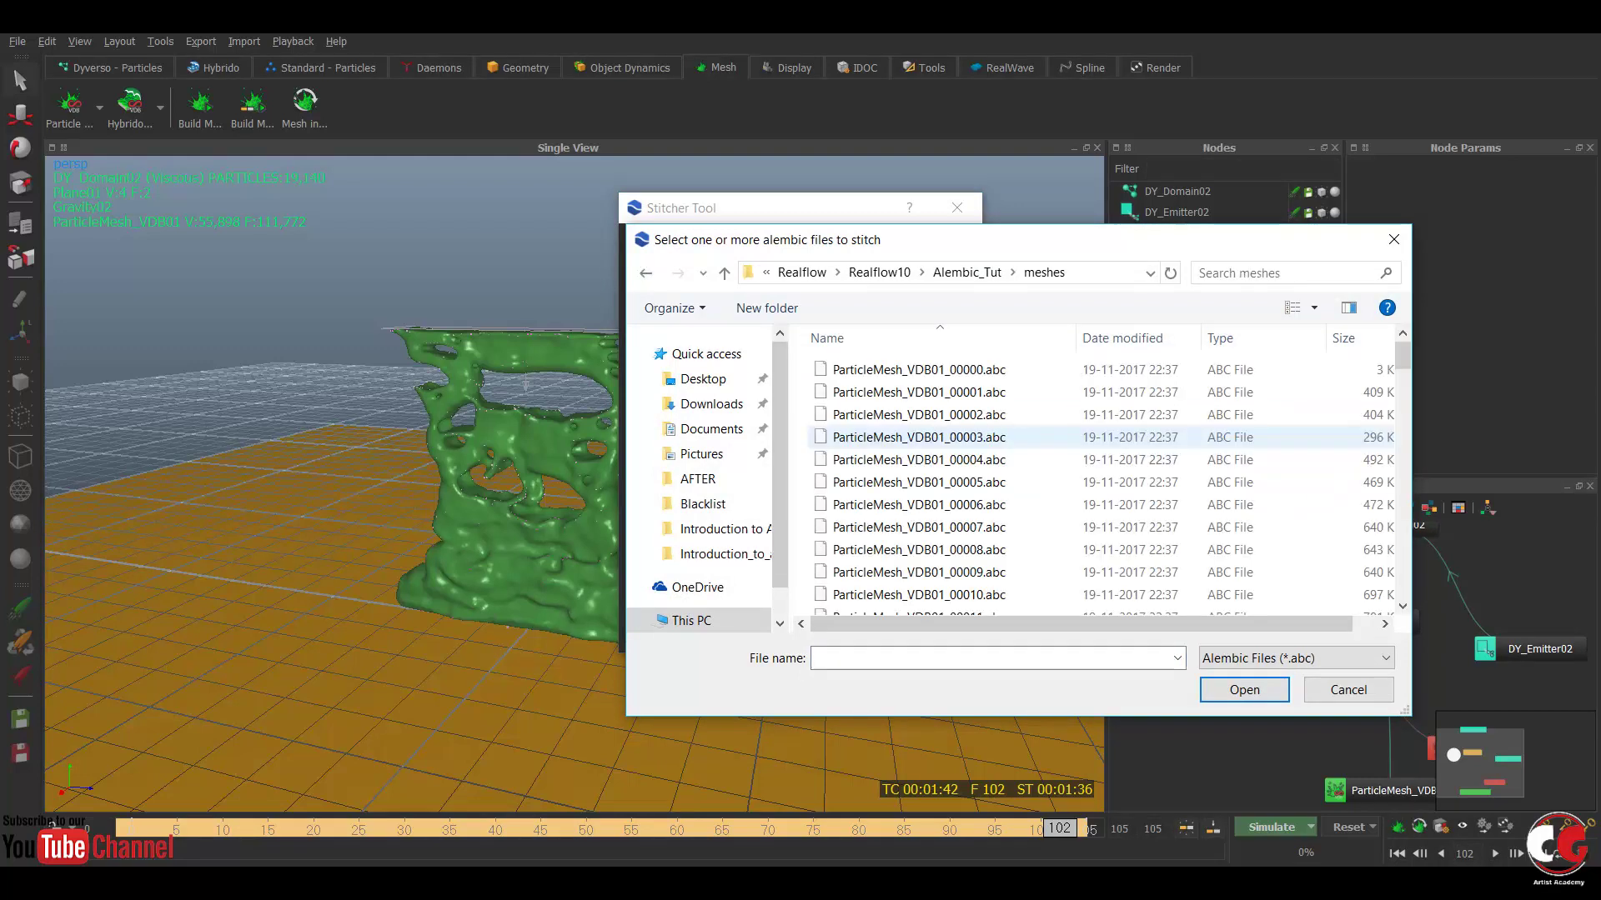
{"action": "left_click", "coordinate": [917, 370]}
{"action": "left_click_drag", "start_coordinate": [1402, 355], "coordinate": [1402, 583]}
{"action": "left_click", "coordinate": [917, 604], "text": "shift"}
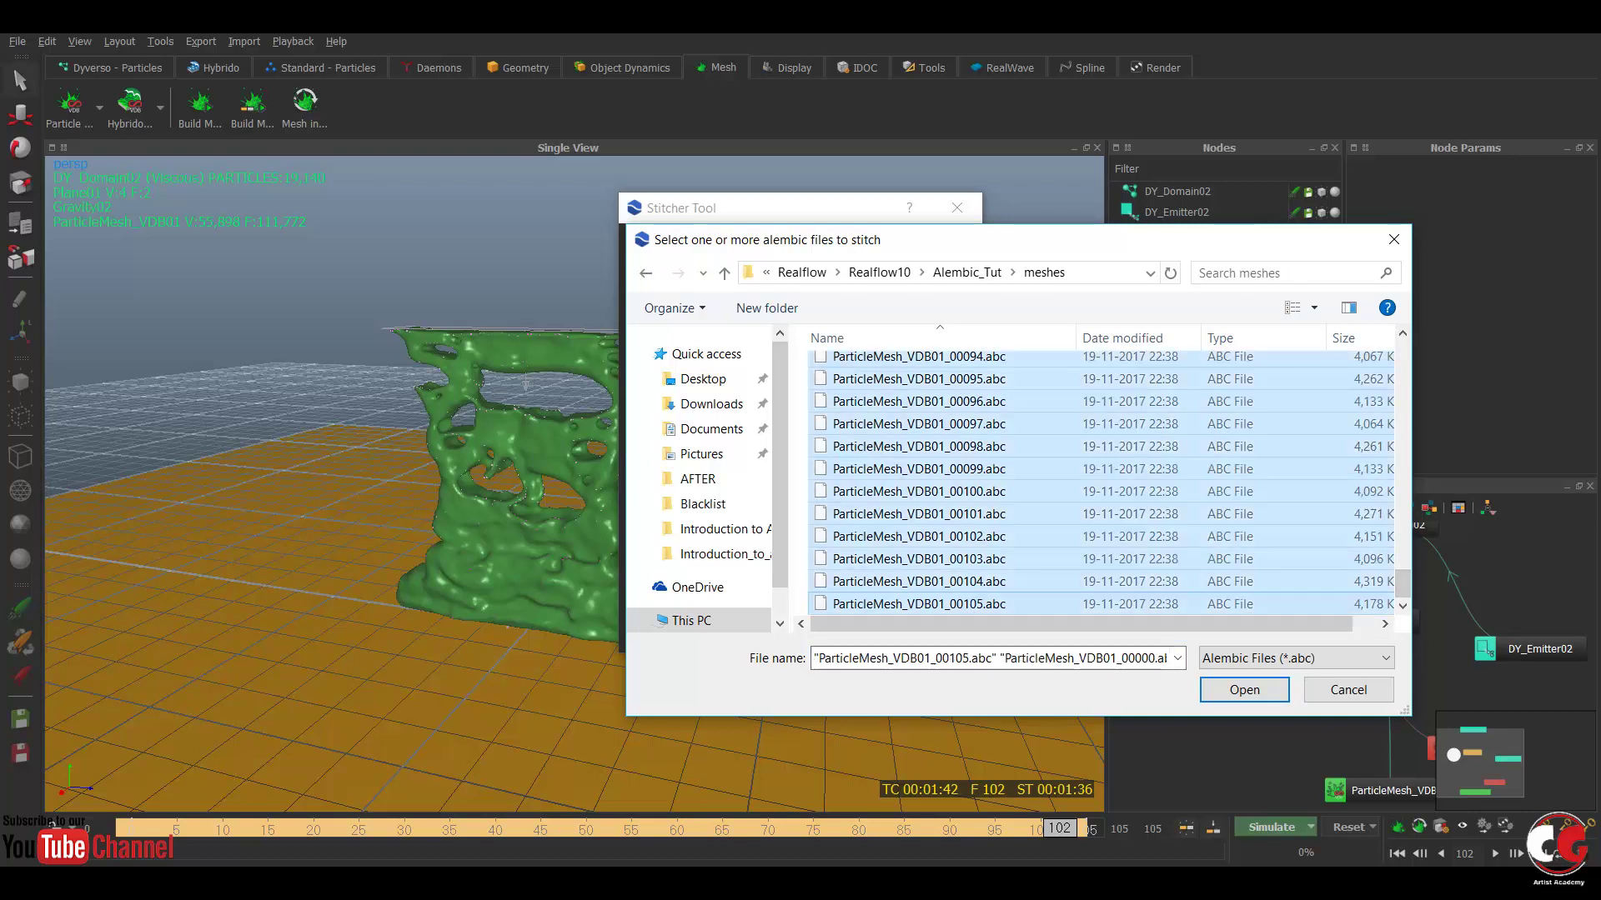
{"action": "key", "text": "Return"}
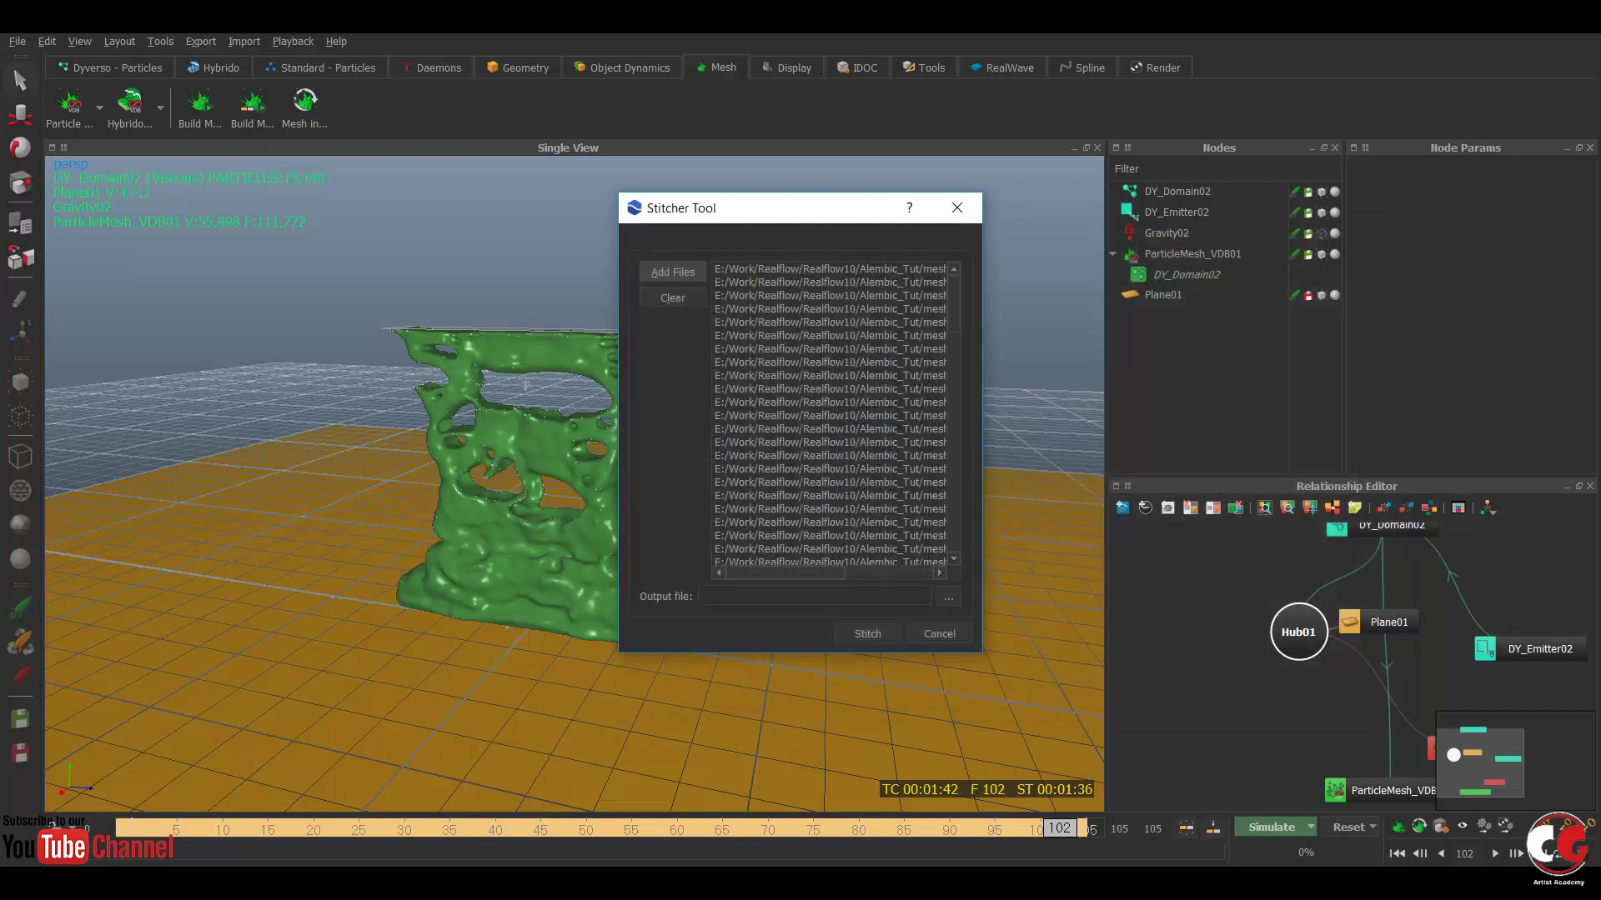
- Create a folder named Alembic_stich inside the meshes folder while choosing where the Stitcher Tool's output file goes
{"action": "left_click", "coordinate": [948, 597]}
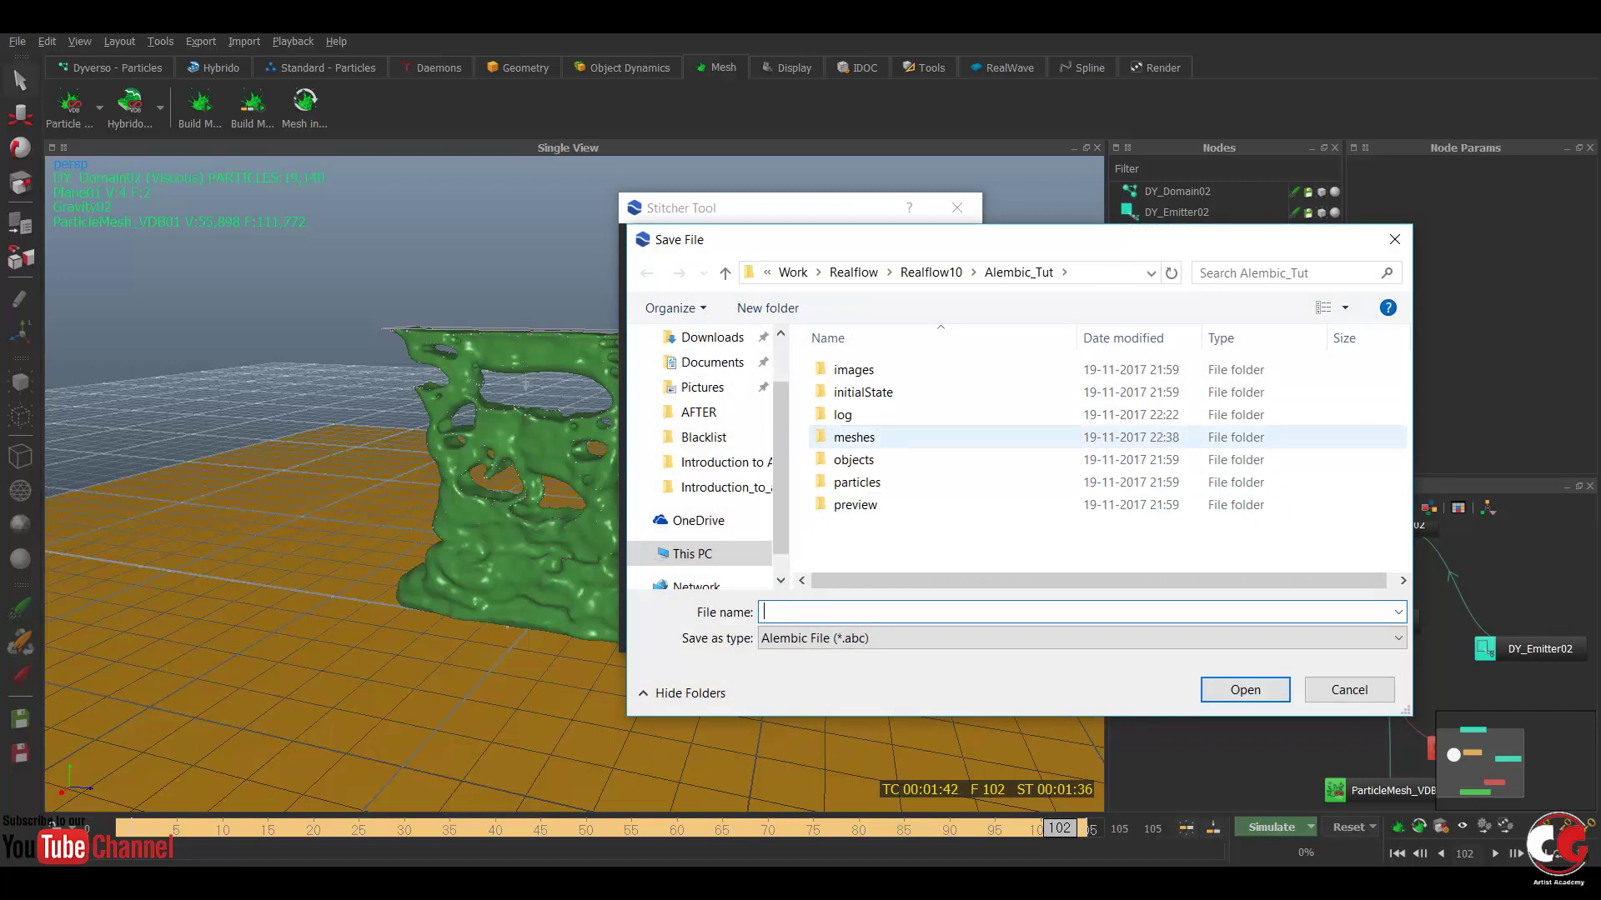
{"action": "double_click", "coordinate": [853, 437]}
{"action": "right_click", "coordinate": [1348, 402]}
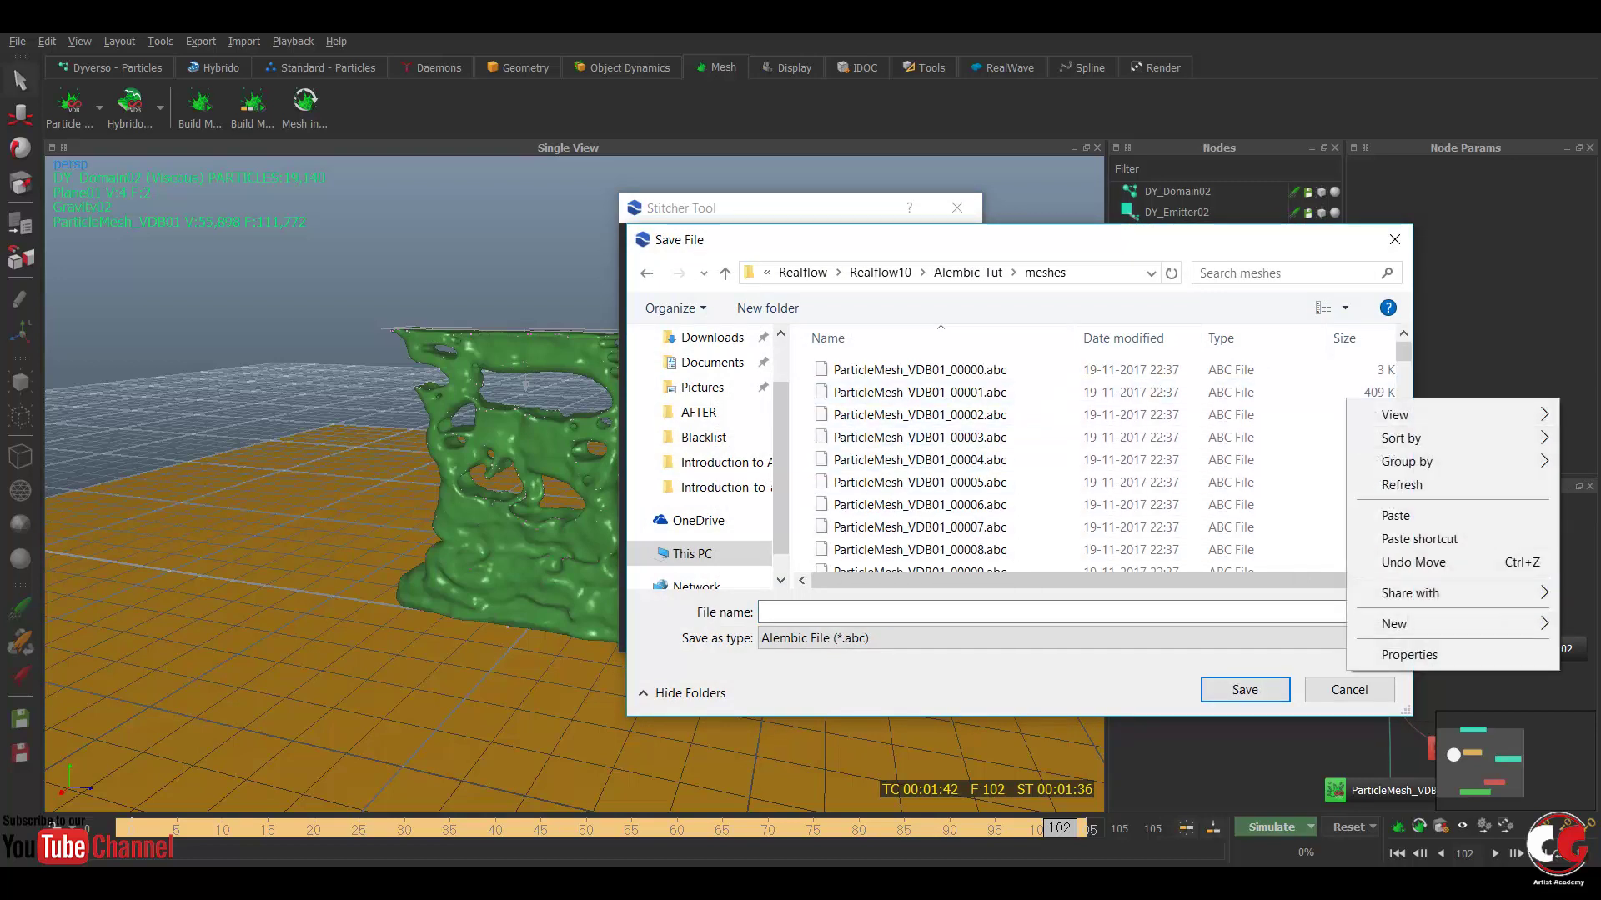
{"action": "mouse_move", "coordinate": [1394, 624]}
{"action": "left_click", "coordinate": [1052, 625]}
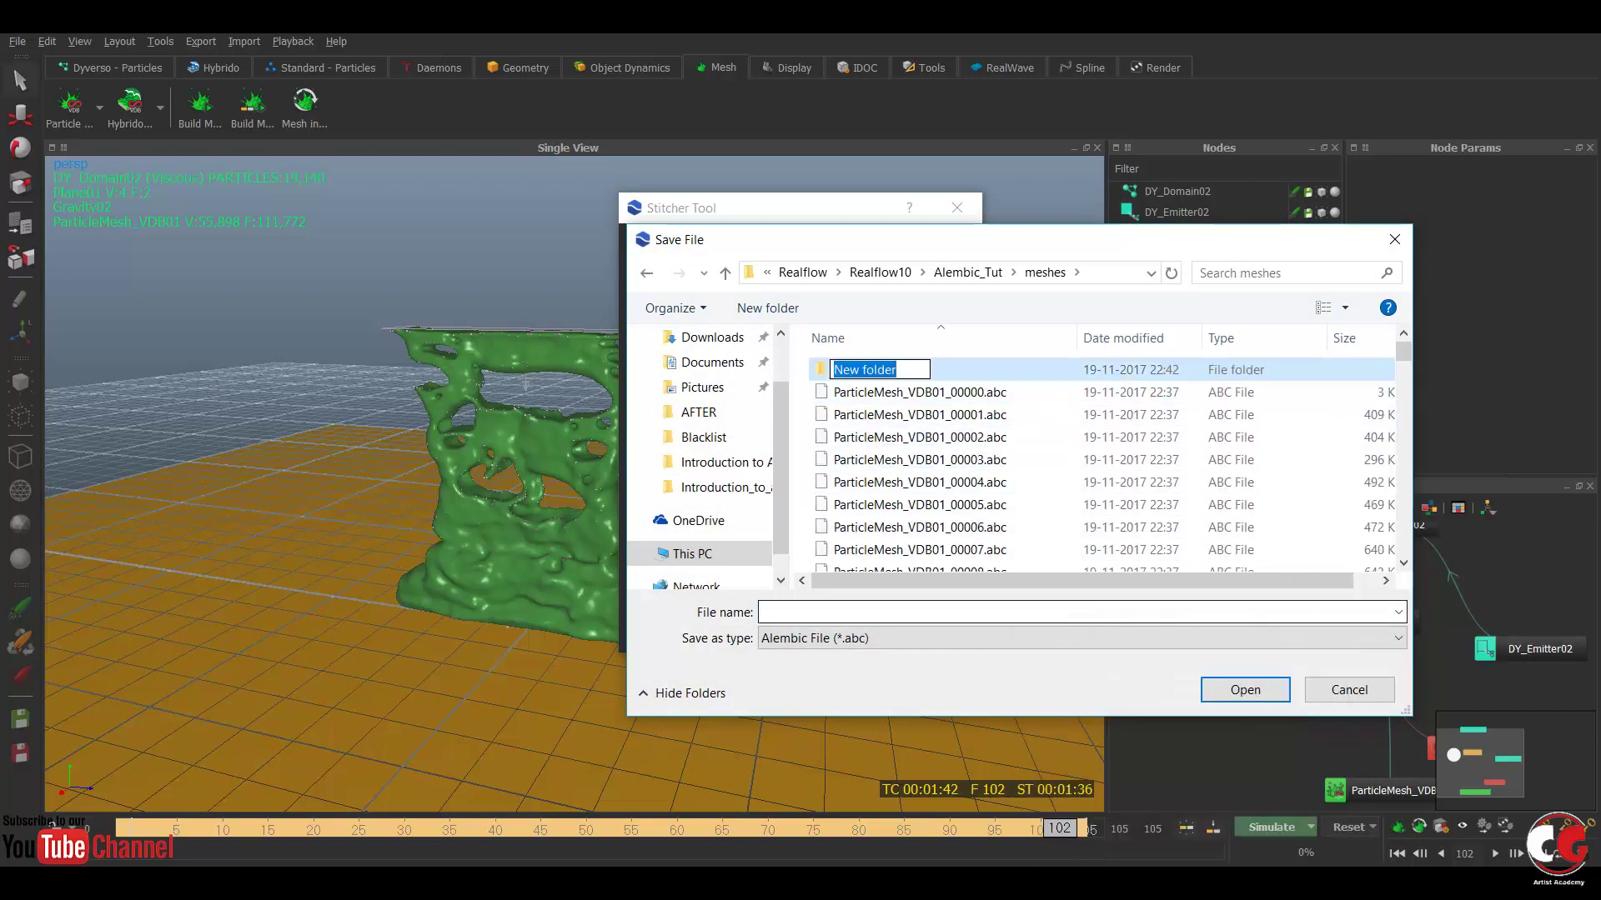
{"action": "type", "text": "Ale"}
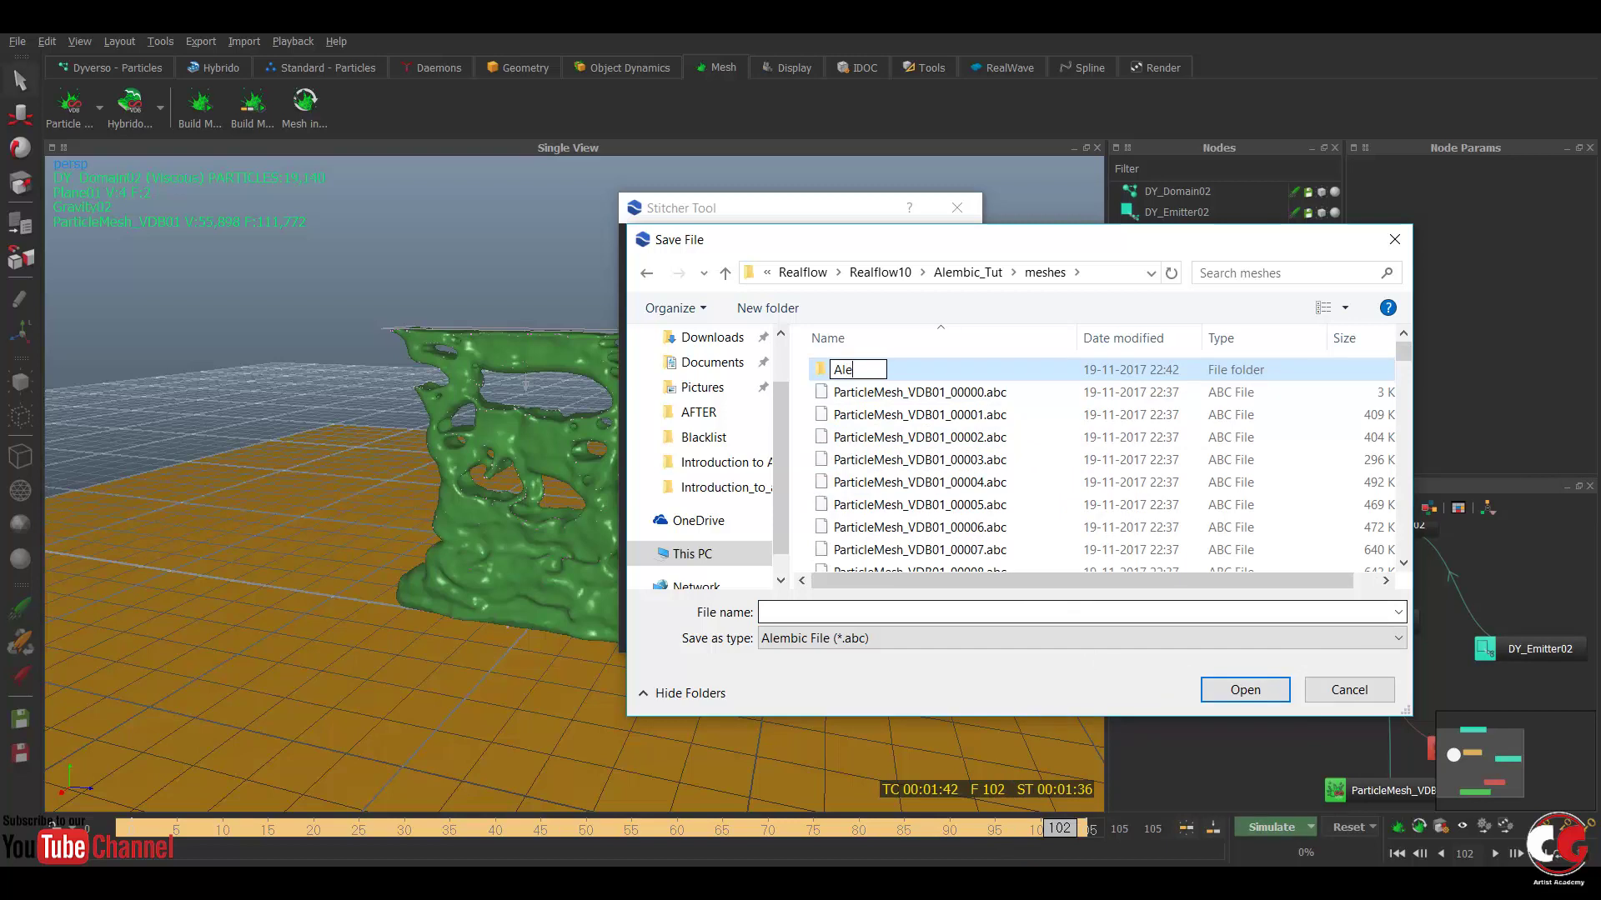
{"action": "type", "text": "mbic_stick"}
{"action": "key", "text": "BackSpace"}
{"action": "type", "text": "h"}
{"action": "key", "text": "ctrl+a"}
{"action": "key", "text": "ctrl+c"}
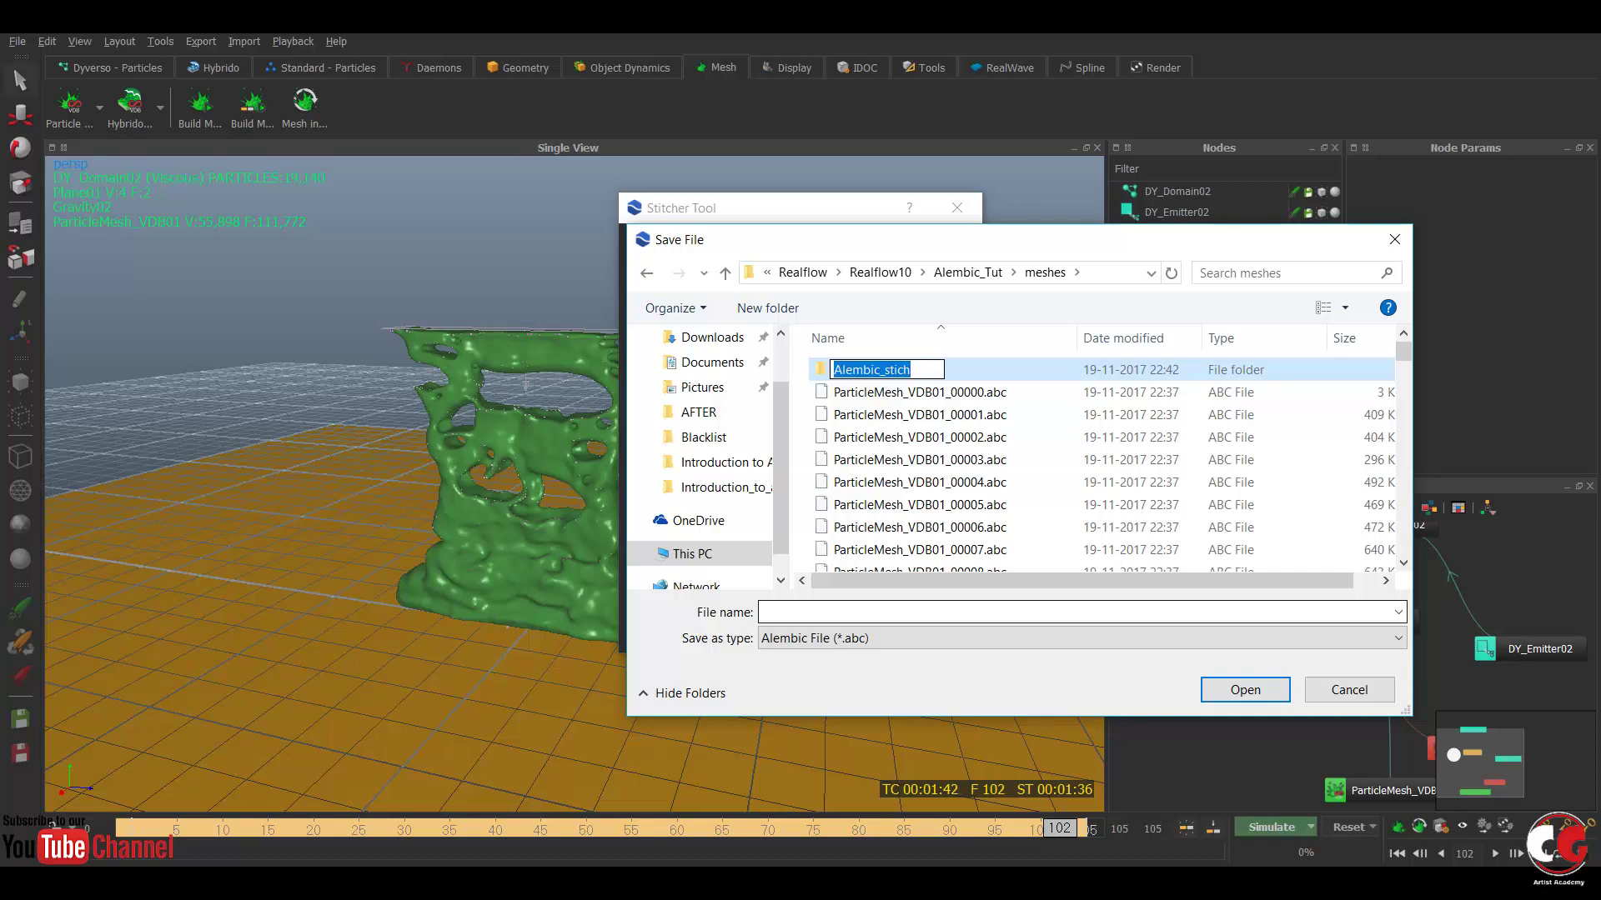
{"action": "key", "text": "Return"}
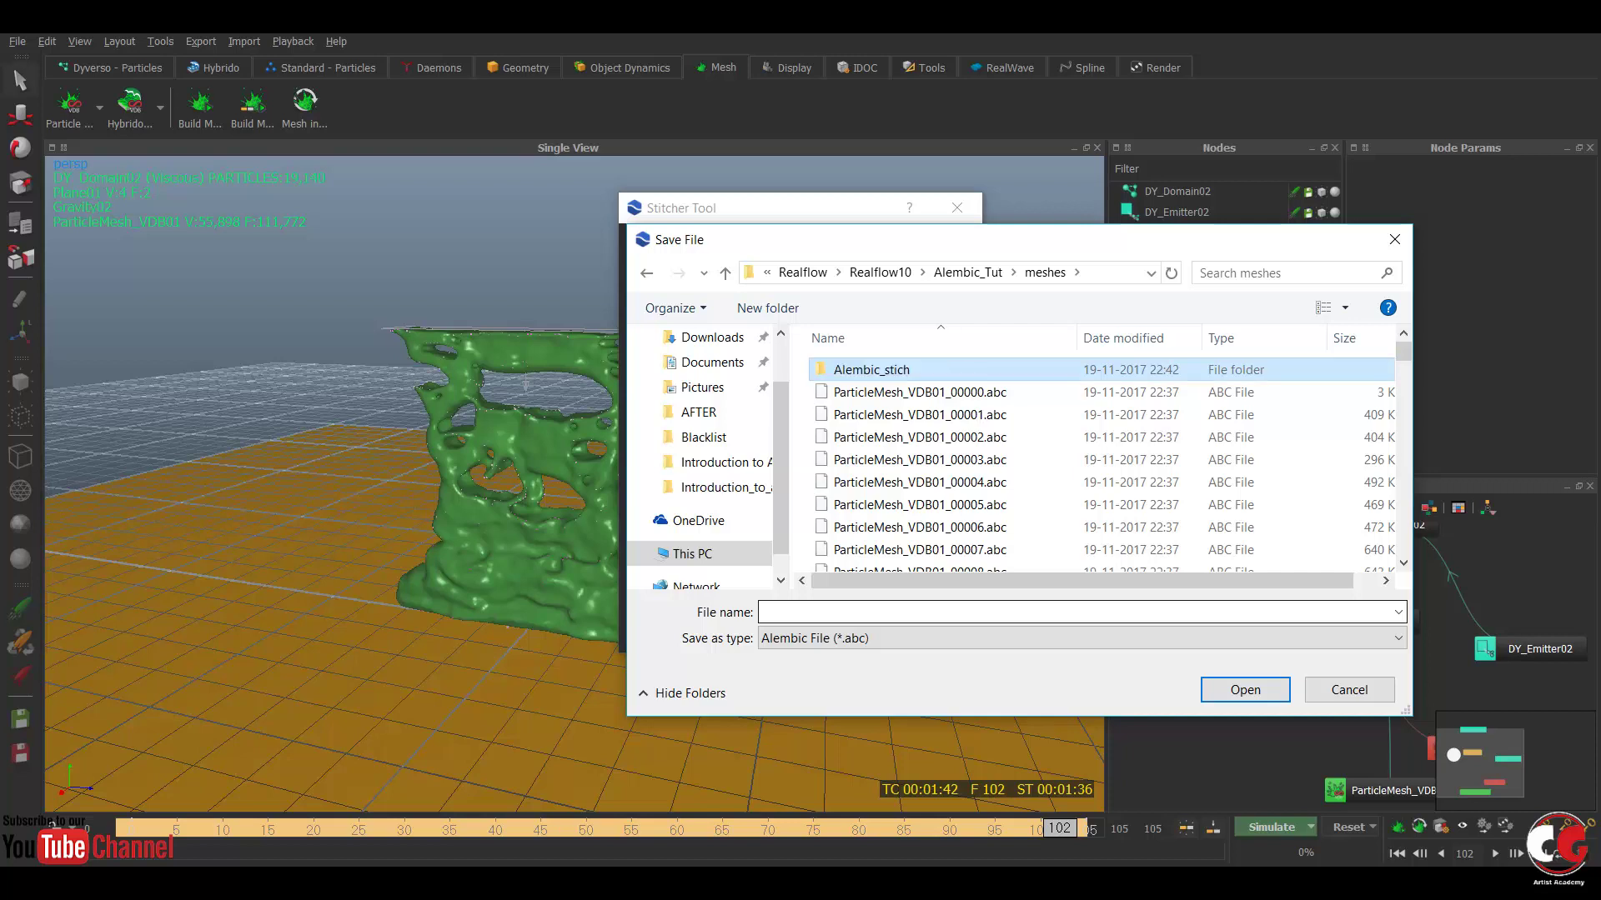
- Set the output file to Alembic_stich_V001.abc in the Alembic_stich folder and stitch the loaded sequence
{"action": "double_click", "coordinate": [870, 369]}
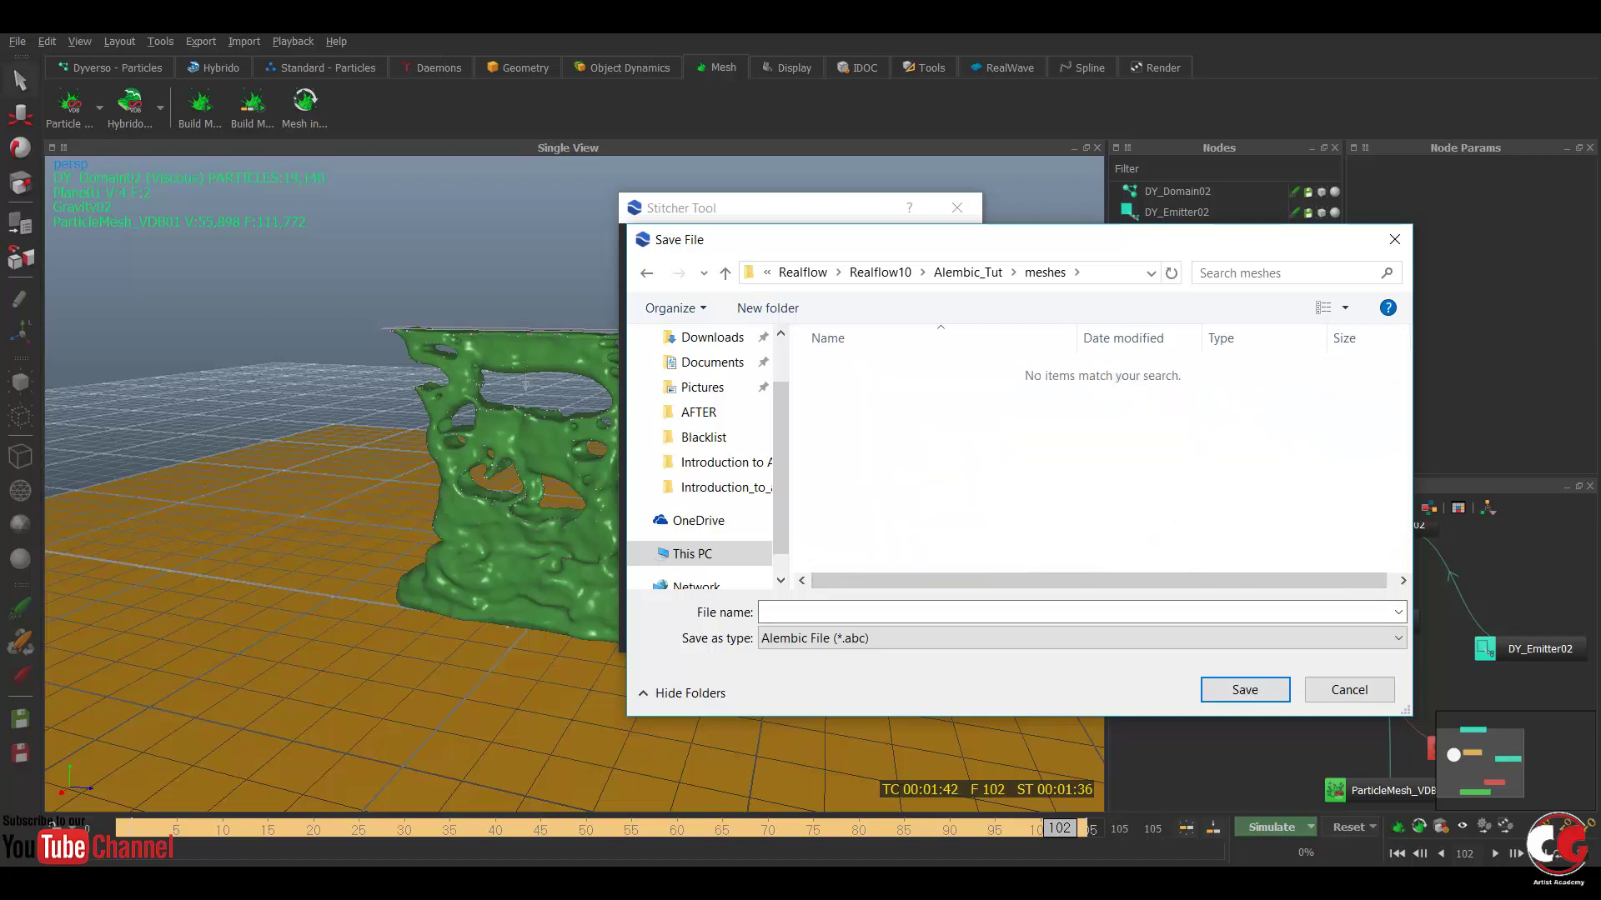
{"action": "left_click", "coordinate": [1082, 612]}
{"action": "key", "text": "ctrl+v"}
{"action": "key", "text": "Tab"}
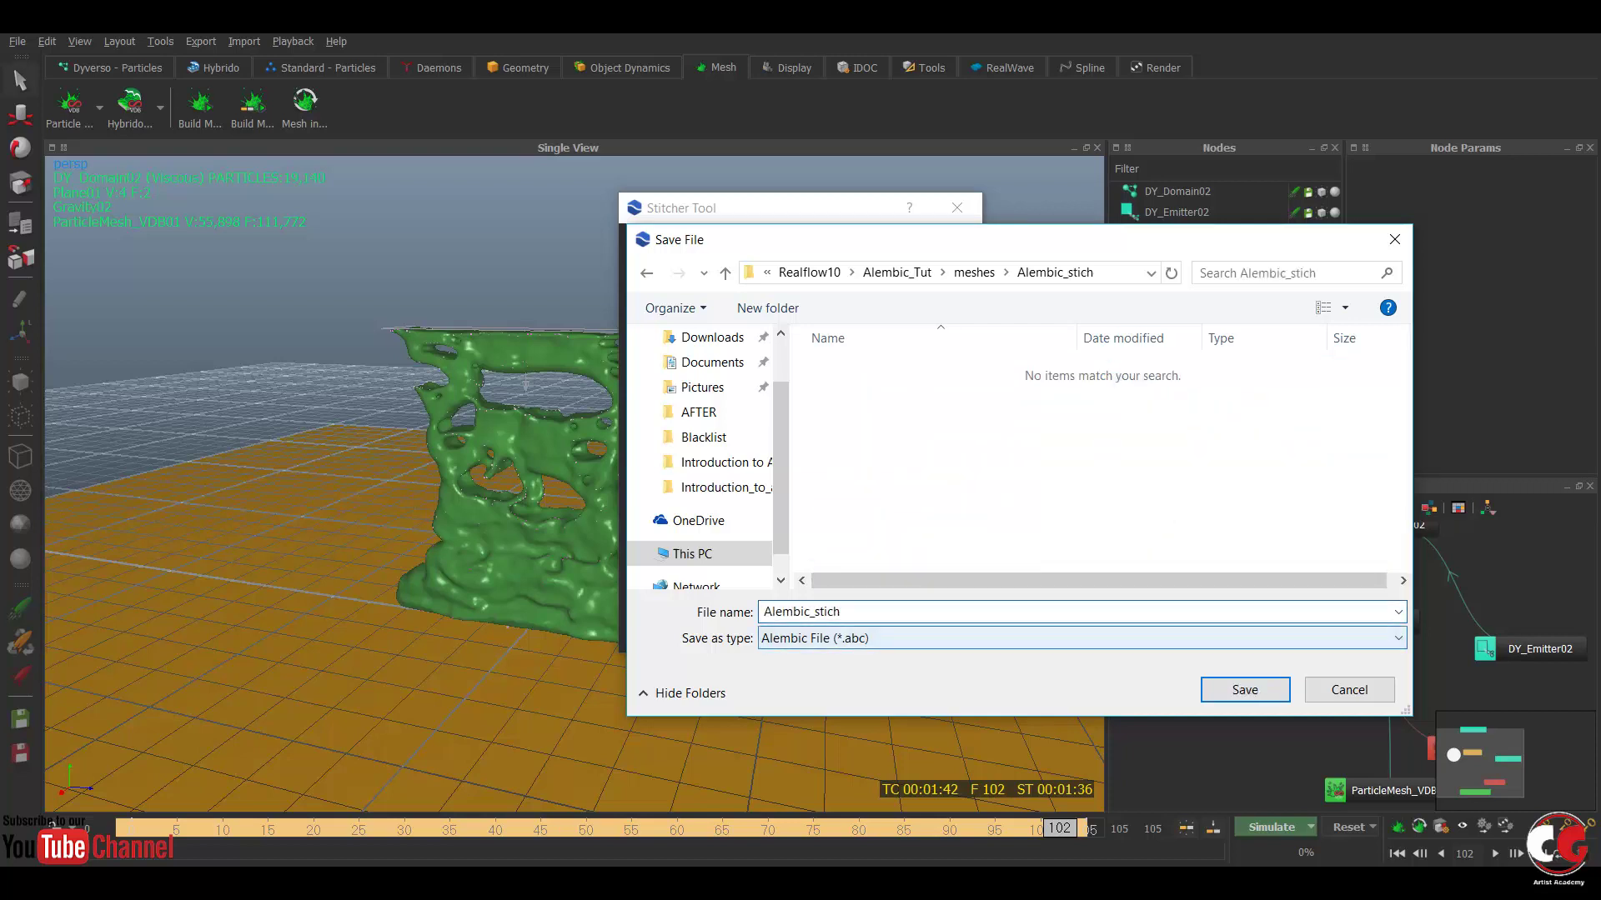
{"action": "type", "text": "_V001"}
{"action": "left_click", "coordinate": [1245, 690]}
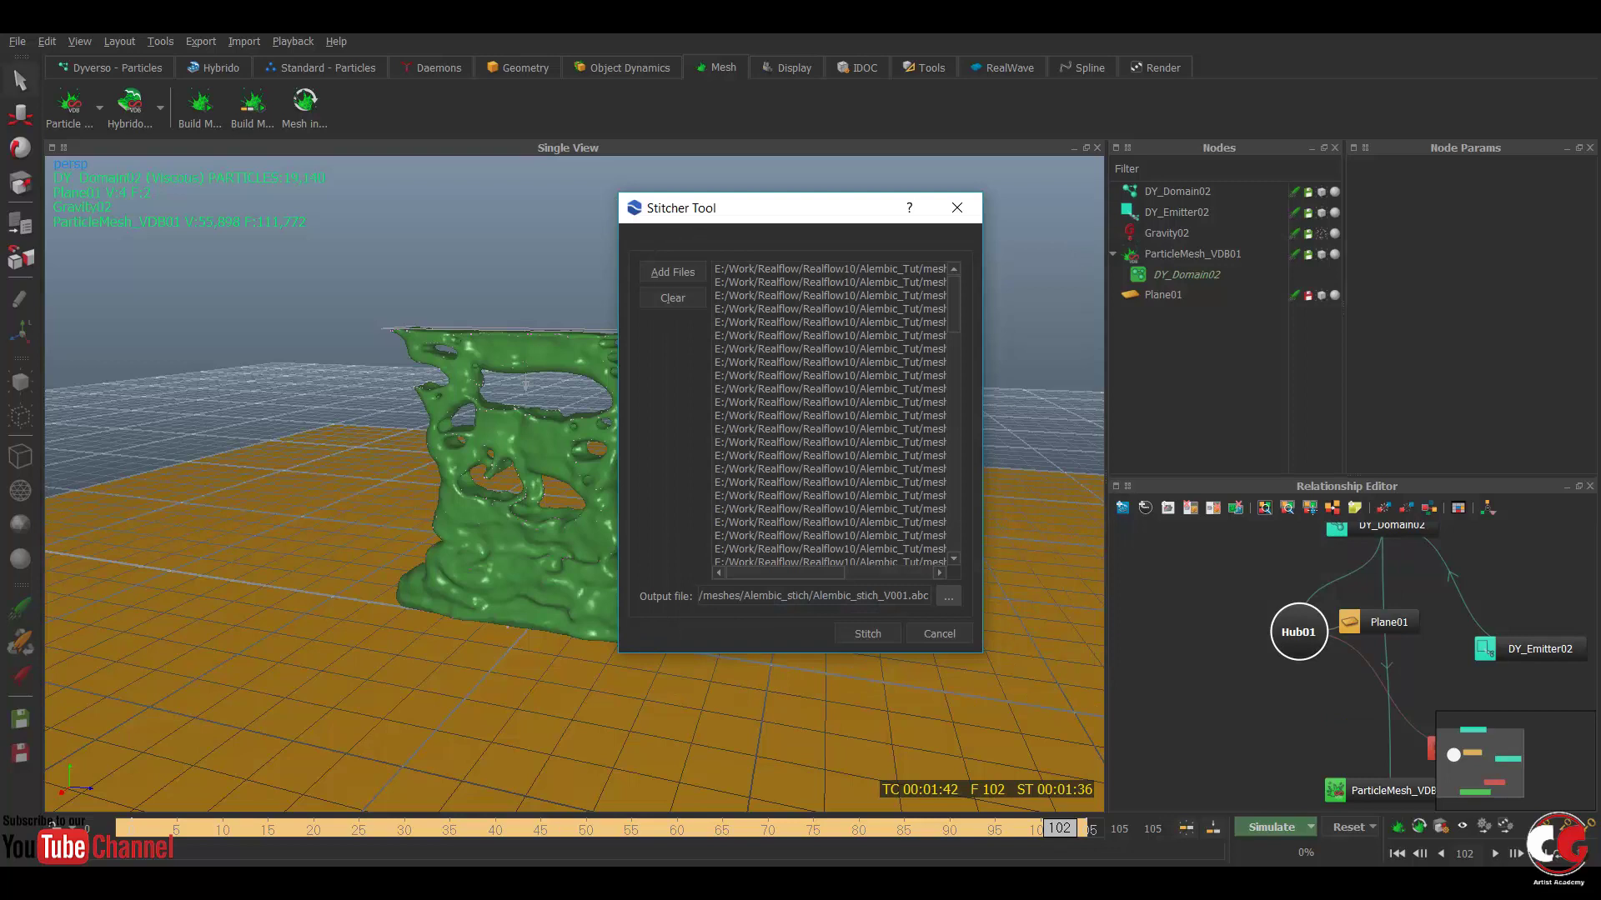
{"action": "left_click", "coordinate": [867, 633]}
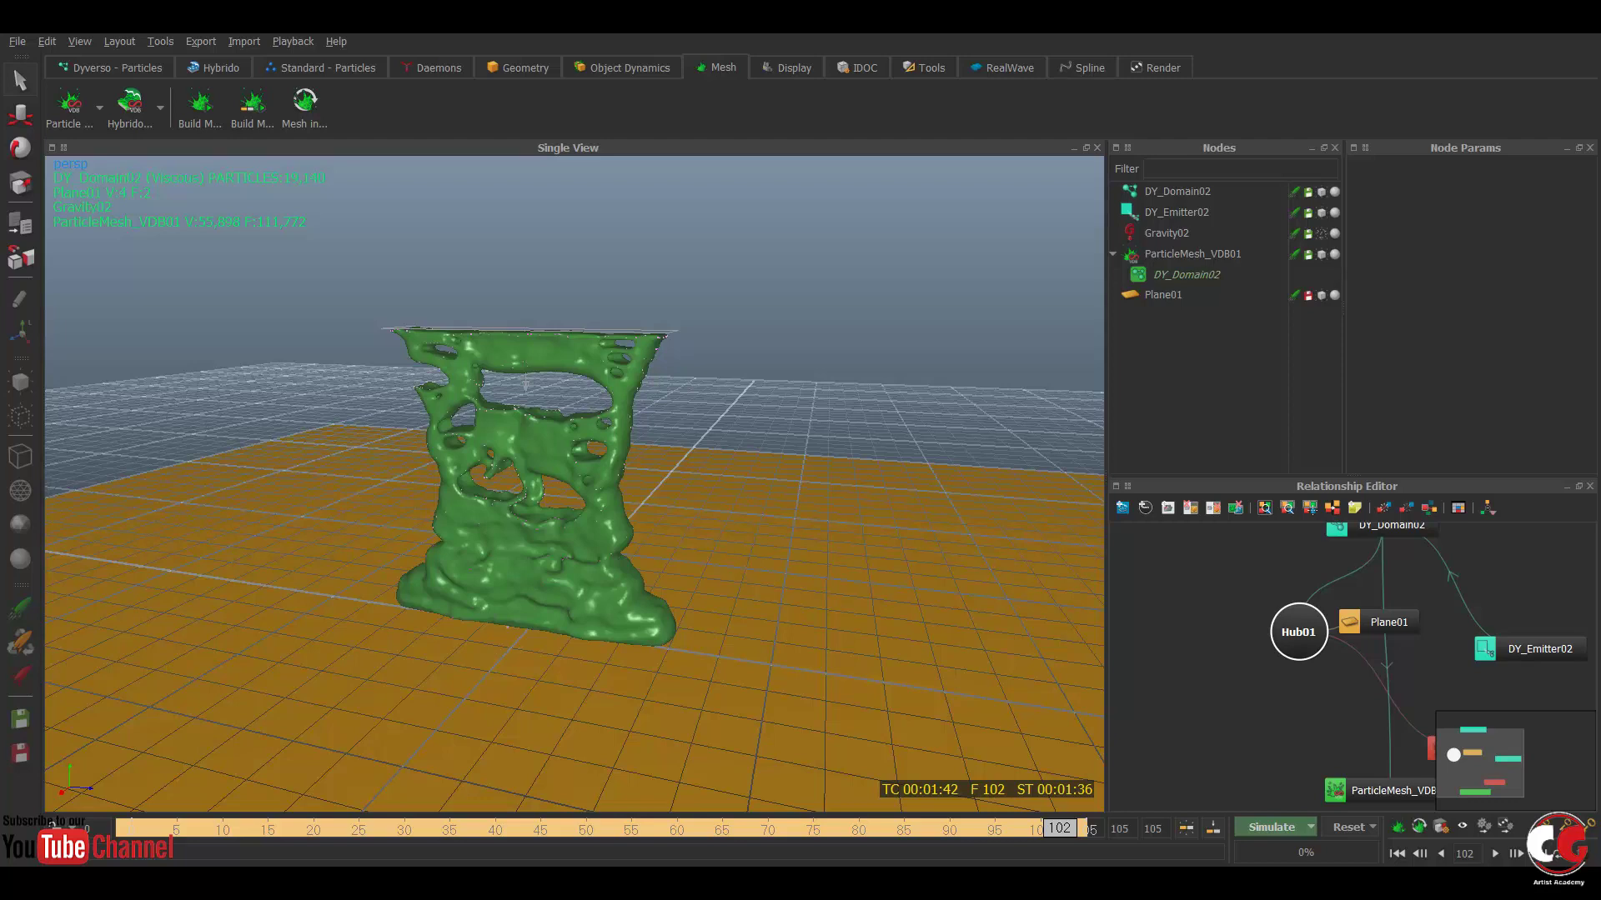
- Switch to Maya and close the Plug-in Manager
{"action": "mouse_move", "coordinate": [1004, 882]}
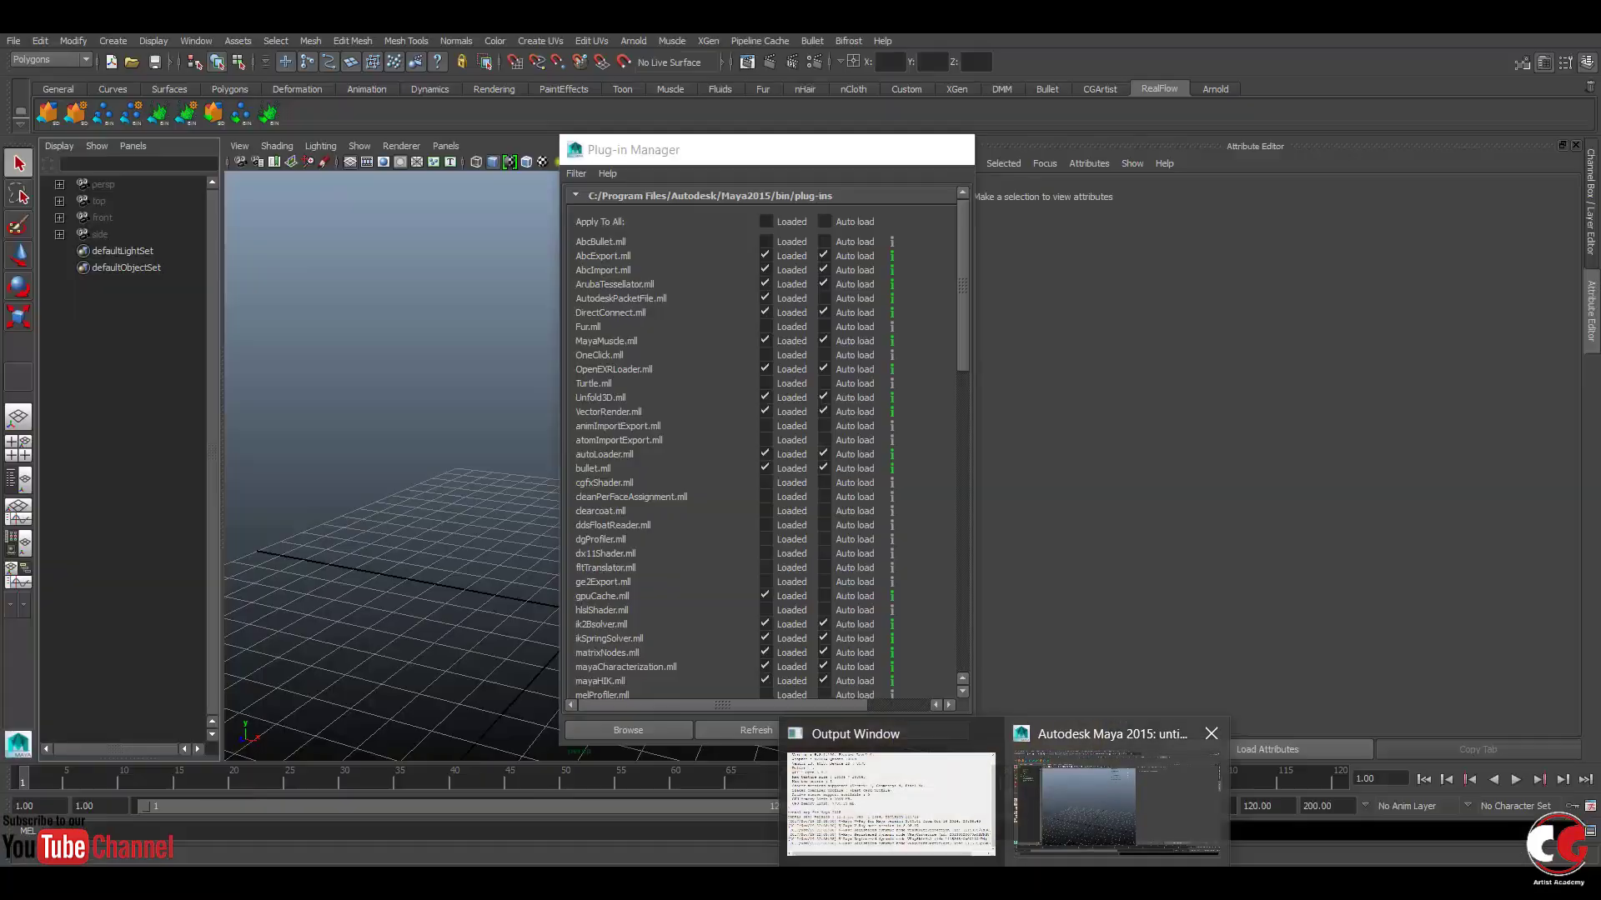
{"action": "left_click", "coordinate": [1117, 796]}
{"action": "left_click", "coordinate": [893, 730]}
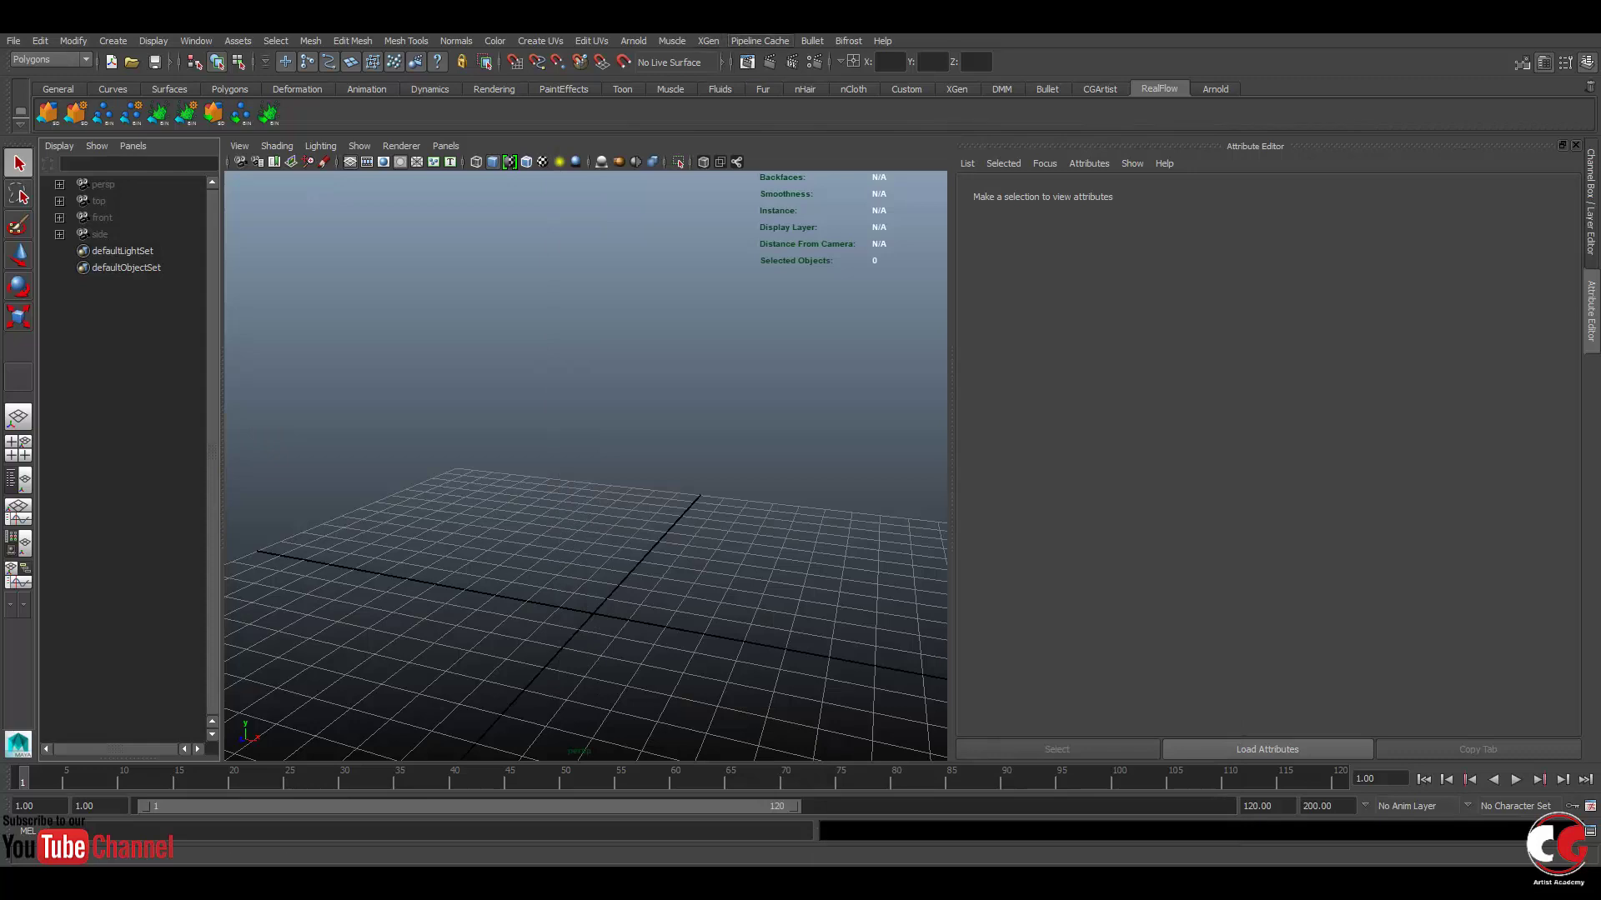
- Import the stitched Alembic cache Alembic_stich_V001.abc from the Alembic_stich folder into the scene
{"action": "left_click", "coordinate": [760, 40]}
{"action": "mouse_move", "coordinate": [776, 66]}
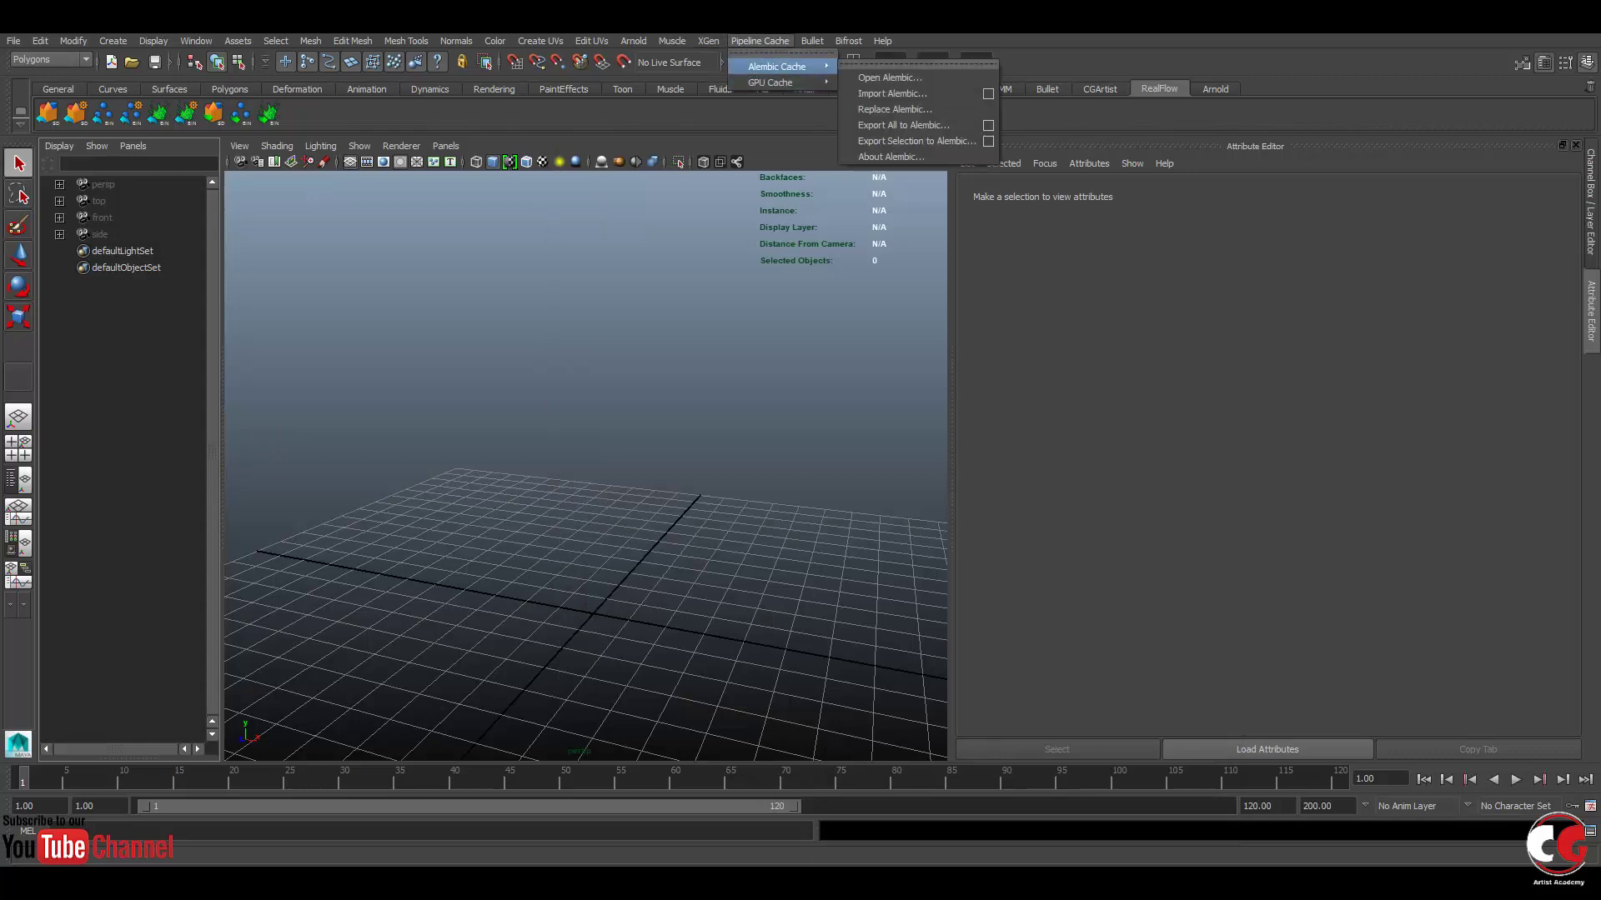
{"action": "left_click", "coordinate": [893, 94]}
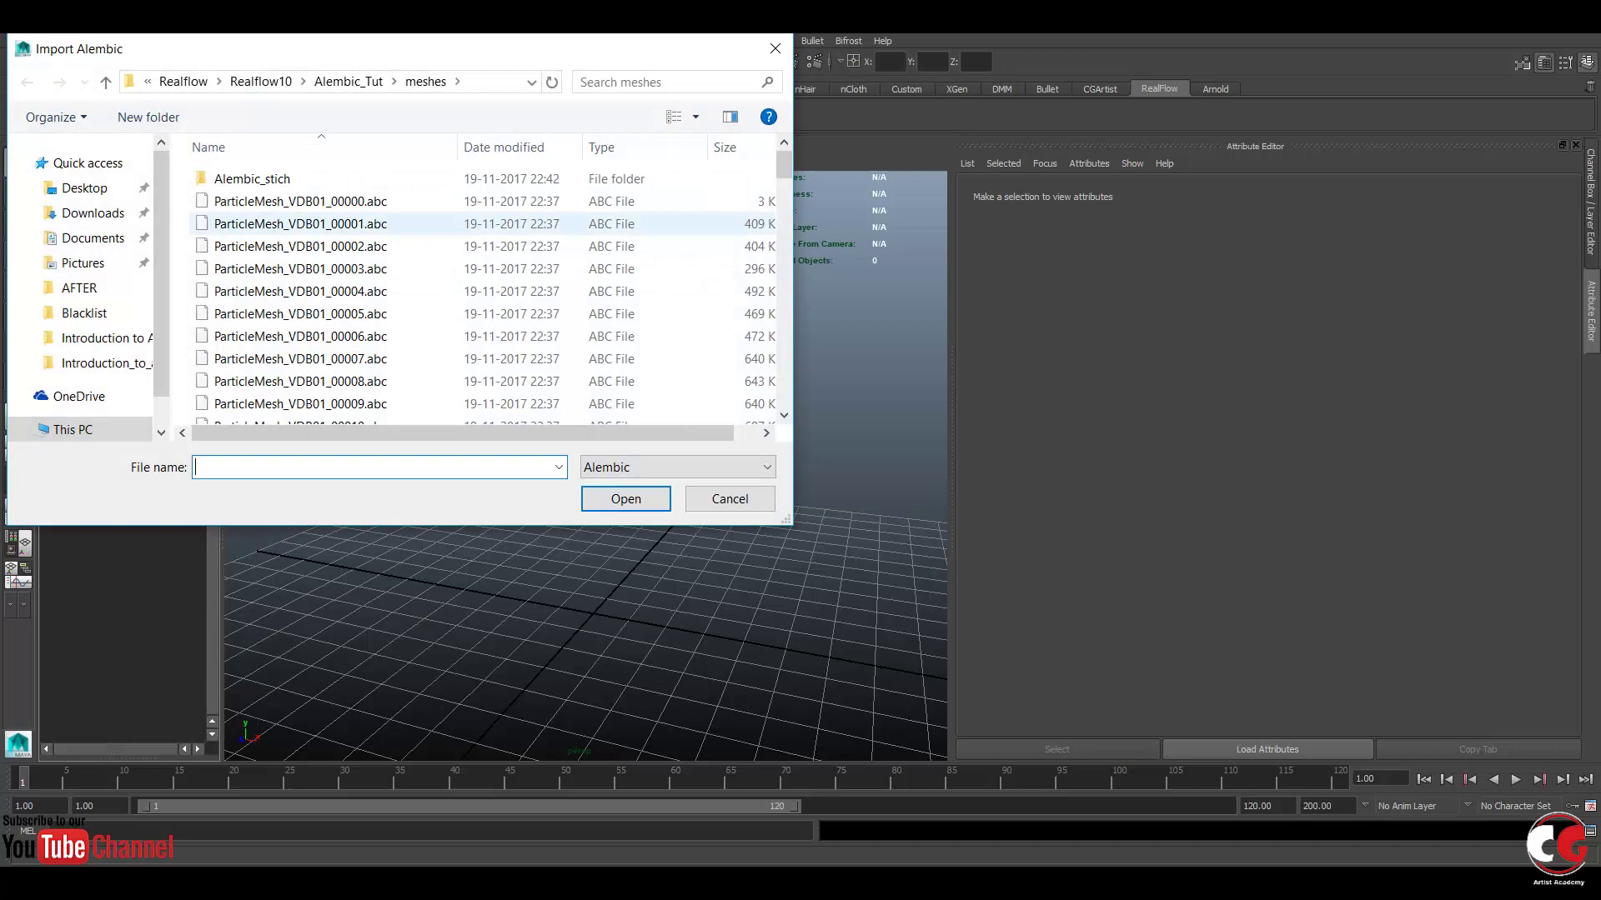
{"action": "double_click", "coordinate": [252, 179]}
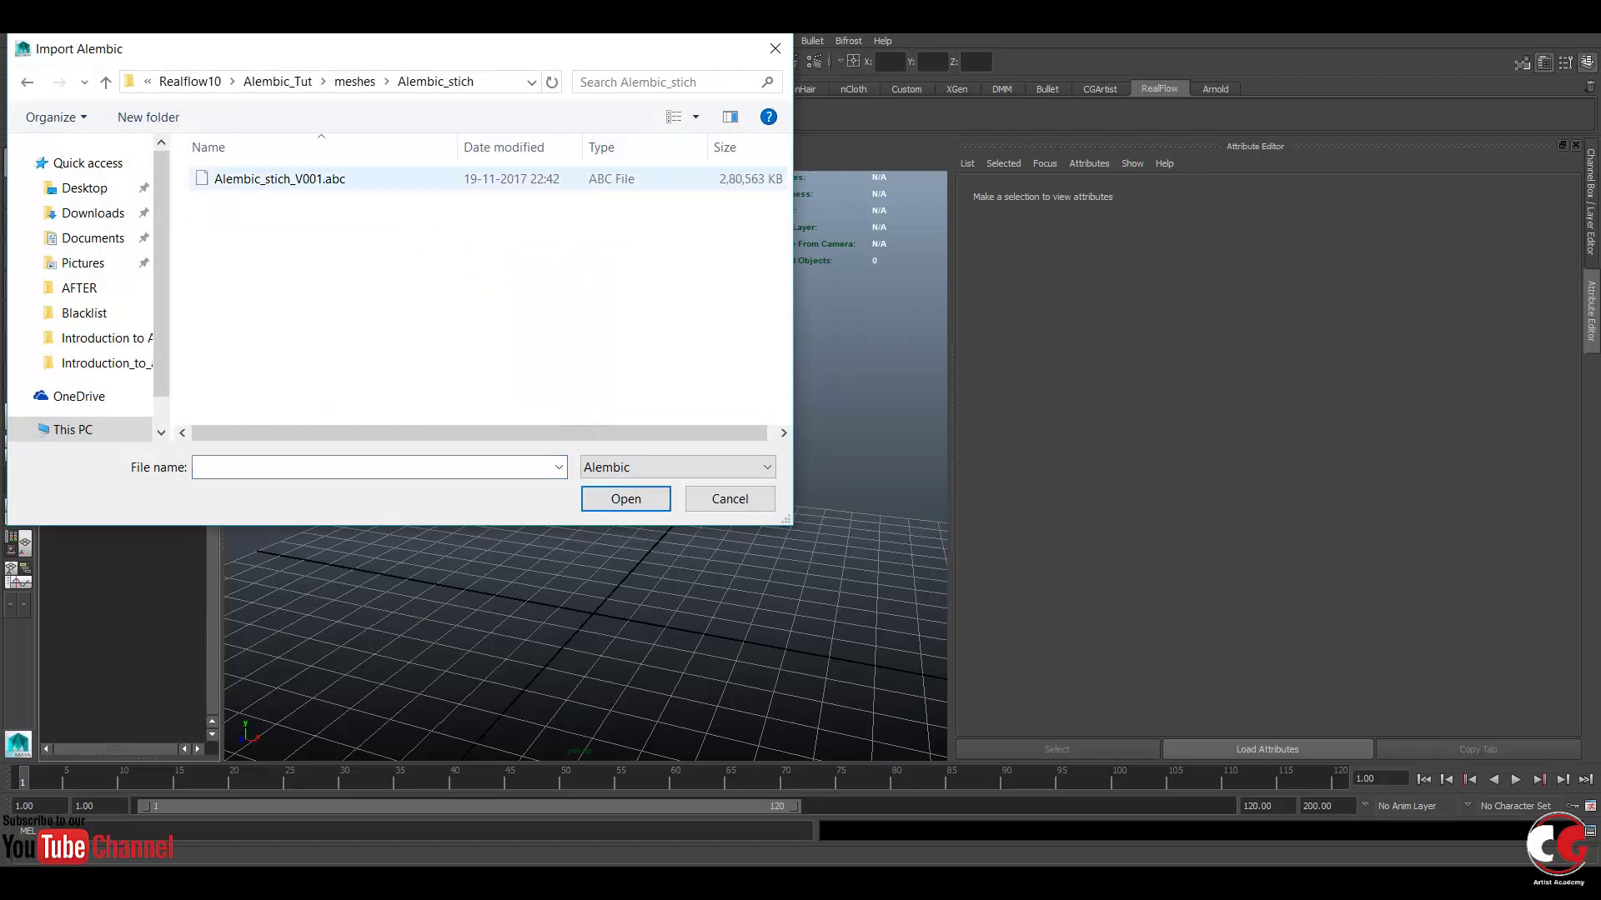
{"action": "left_click", "coordinate": [279, 179]}
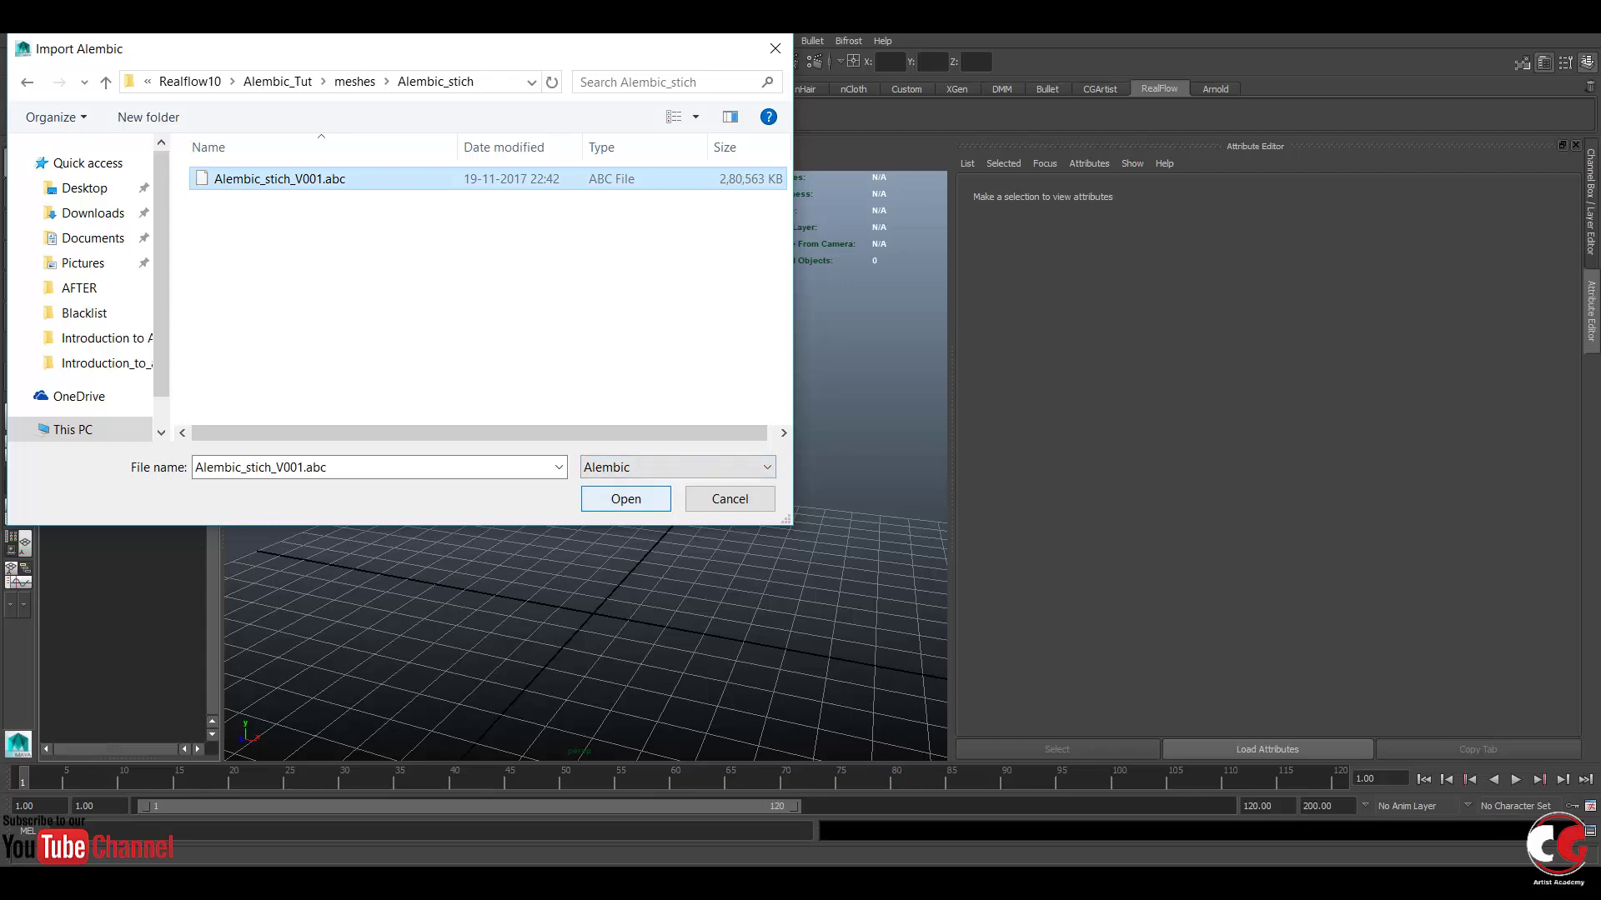
{"action": "key", "text": "Return"}
- Play back the imported fluid mesh and scrub through the timeline to check its animation, then stop playback
{"action": "left_click", "coordinate": [102, 250]}
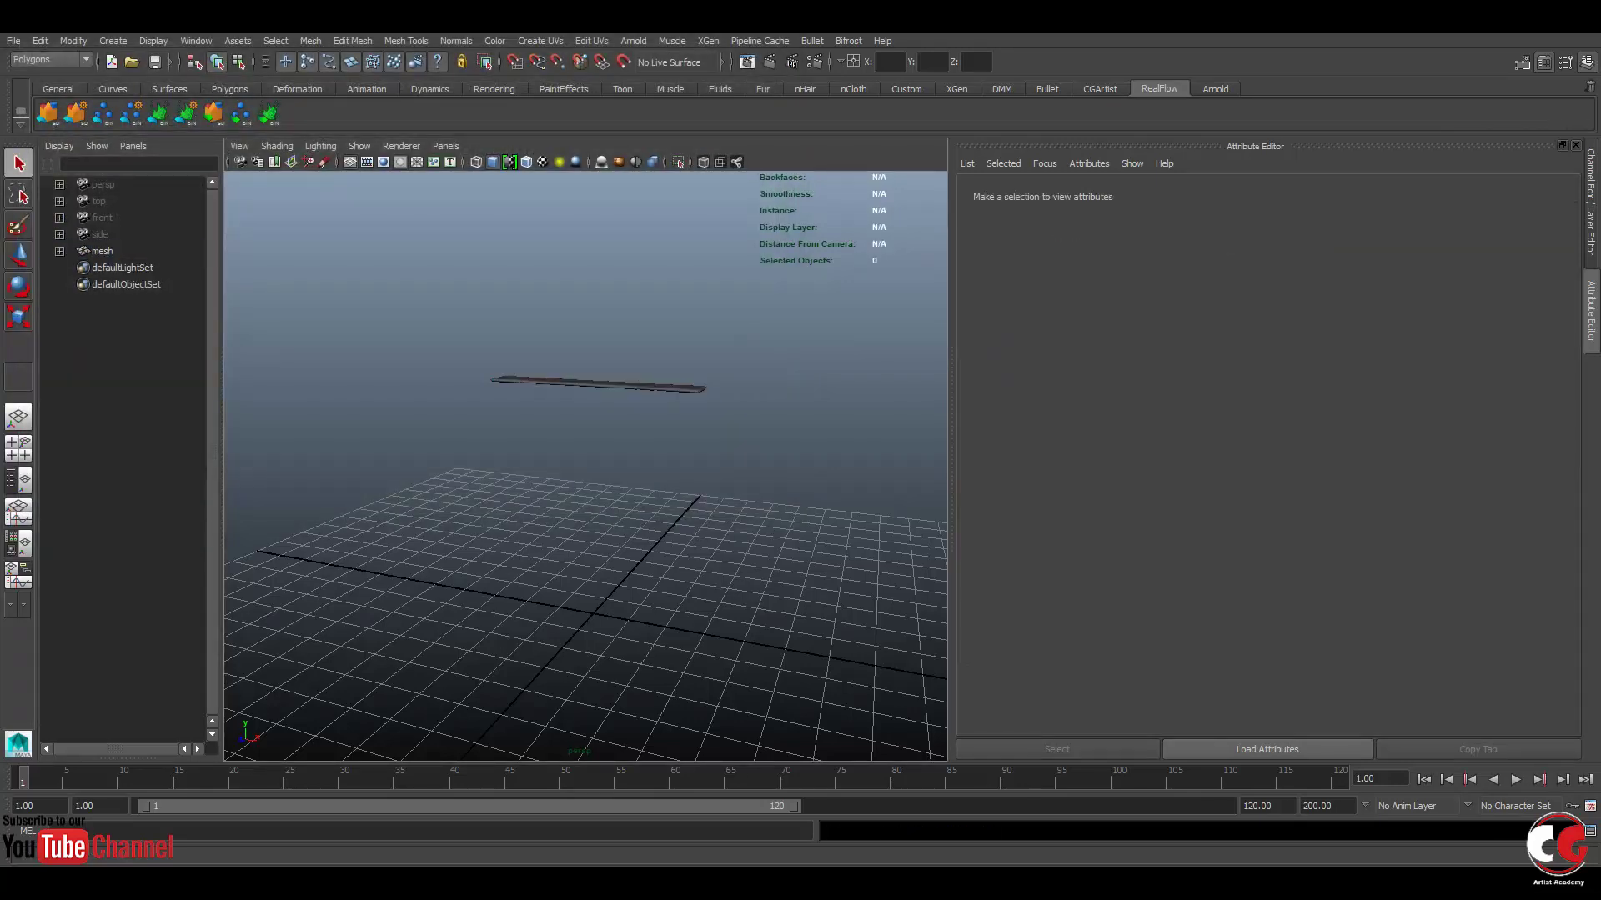
{"action": "key", "text": "alt+v"}
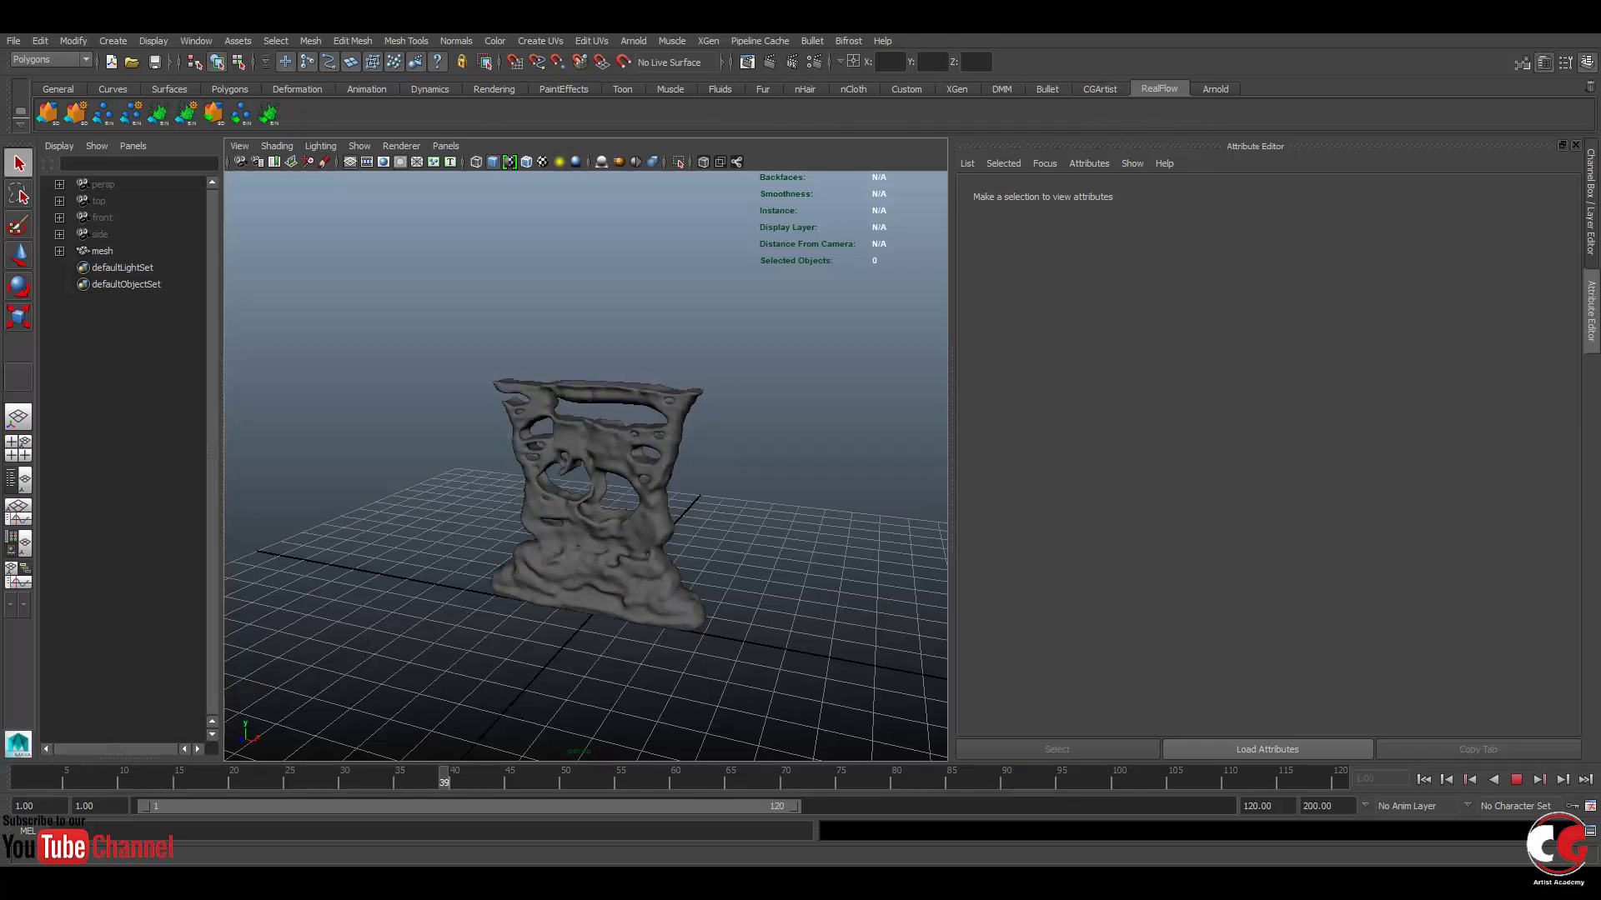
{"action": "left_click_drag", "start_coordinate": [597, 778], "coordinate": [23, 778]}
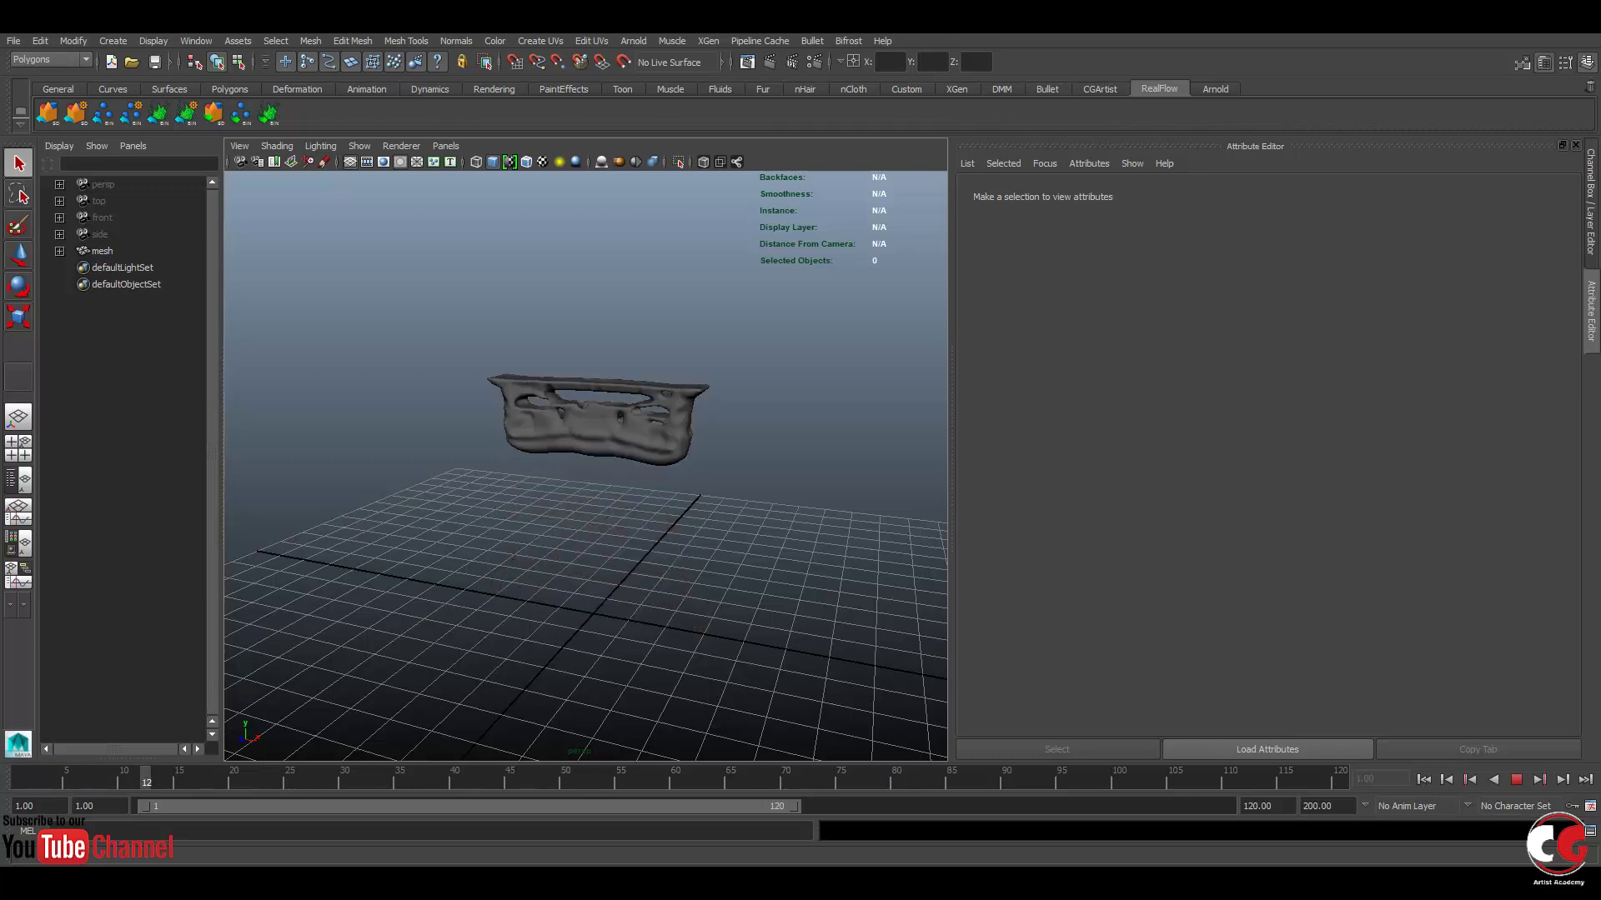
{"action": "key", "text": "Escape"}
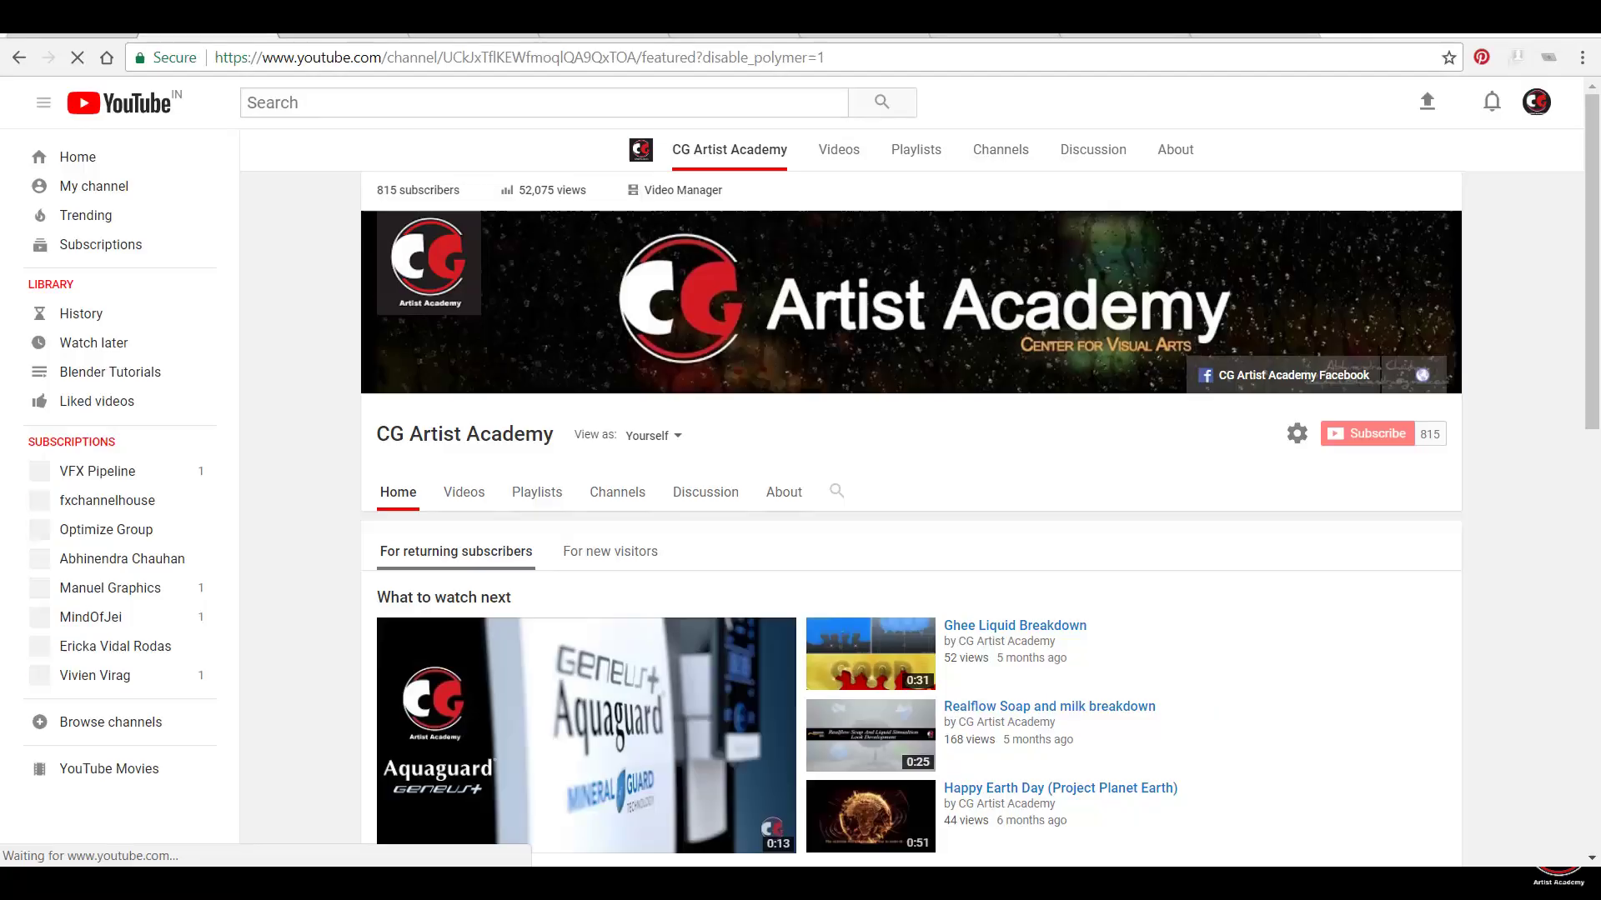
{"action": "scroll", "coordinate": [800, 500], "scroll_direction": "down", "scroll_amount": 2}
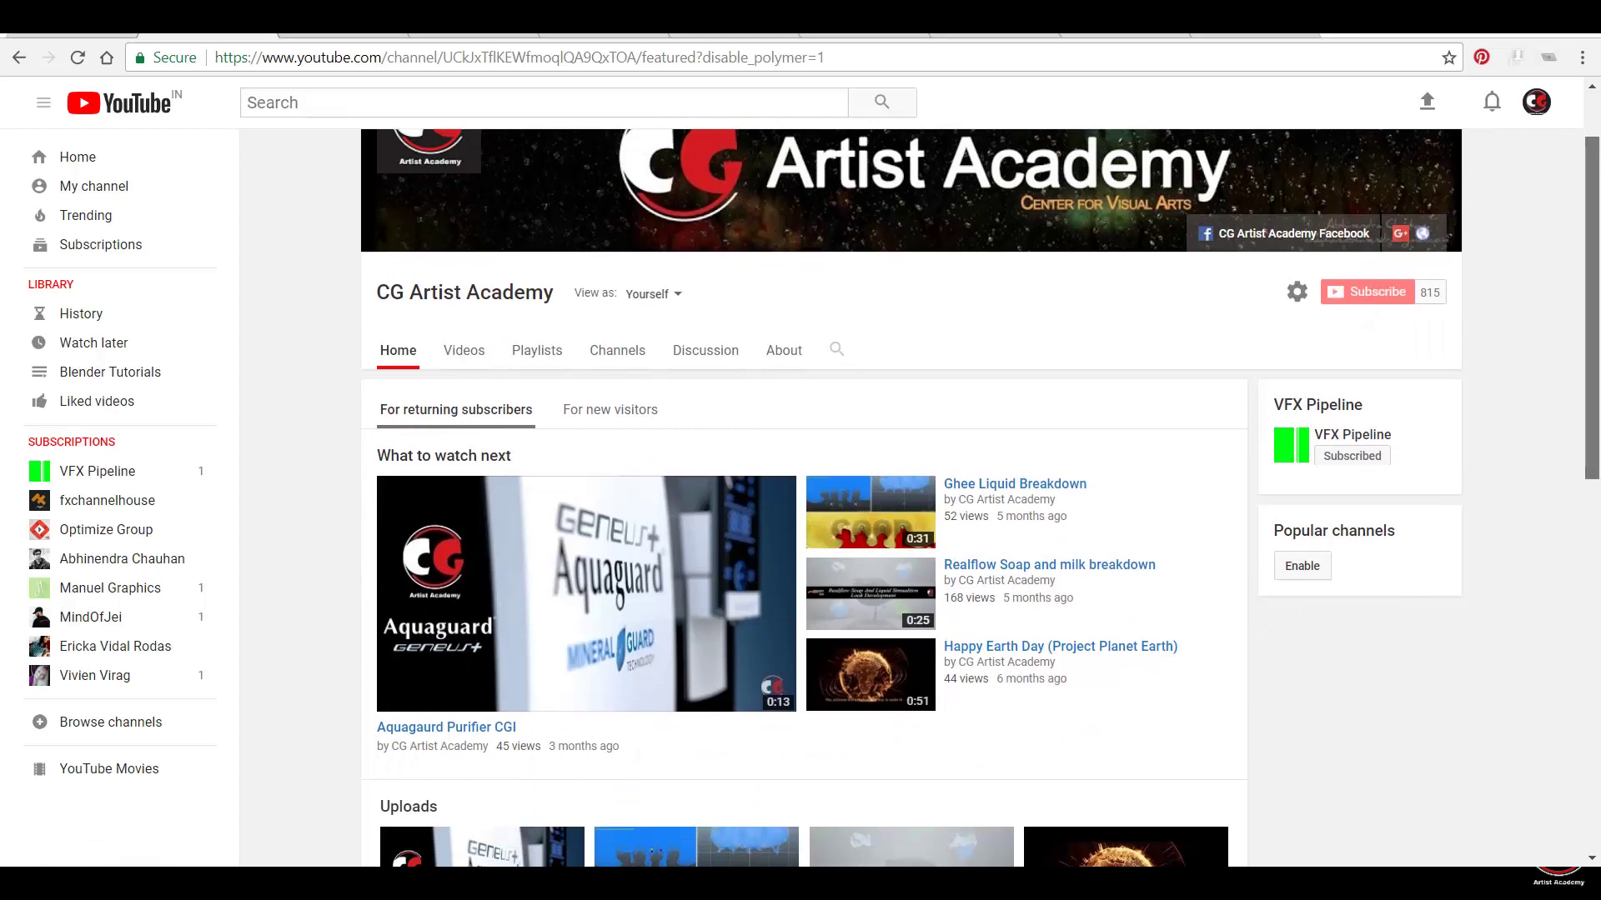